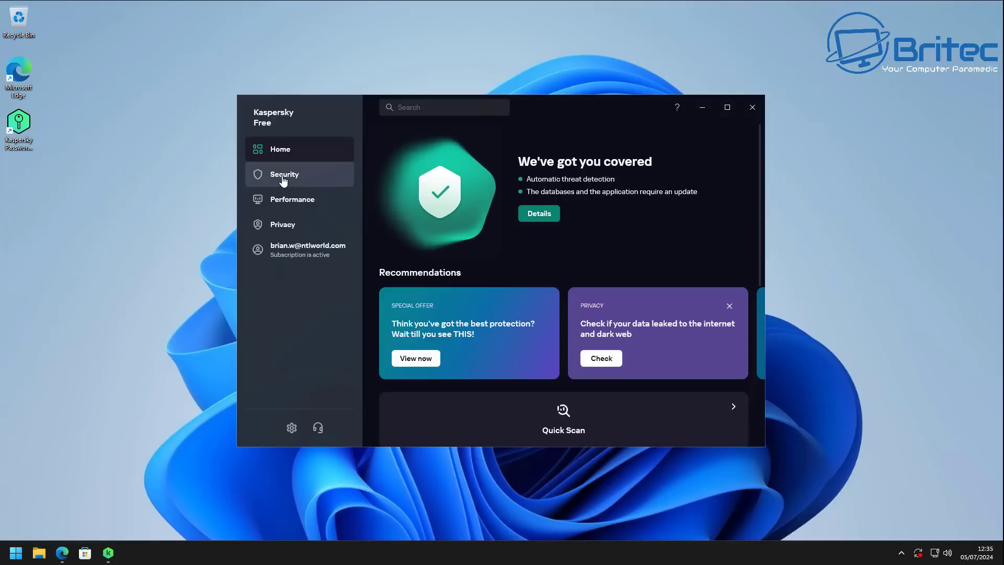
# Look through the Security and Performance pages of Kaspersky Free and return to the Home page.
pyautogui.click(283, 180)
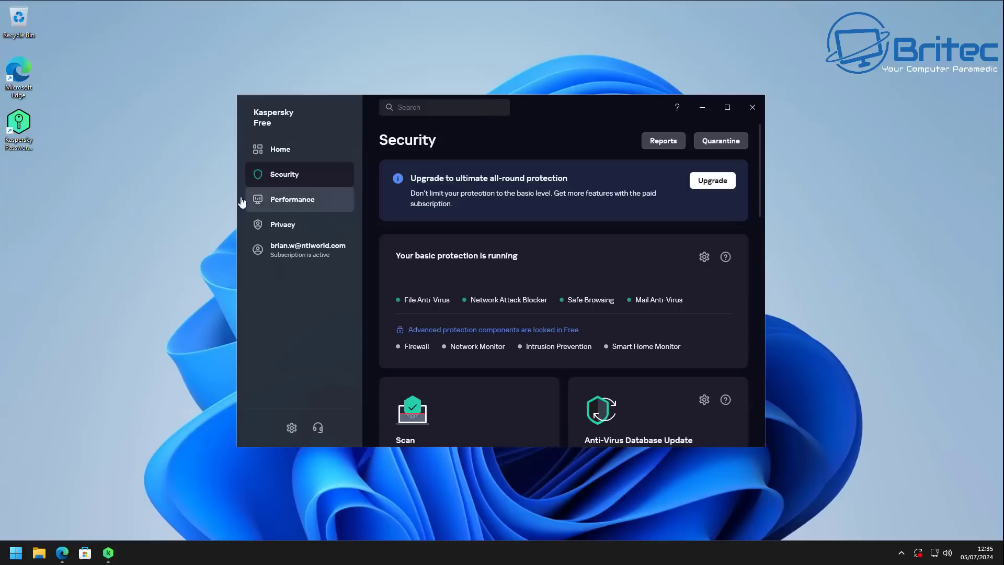
pyautogui.click(289, 204)
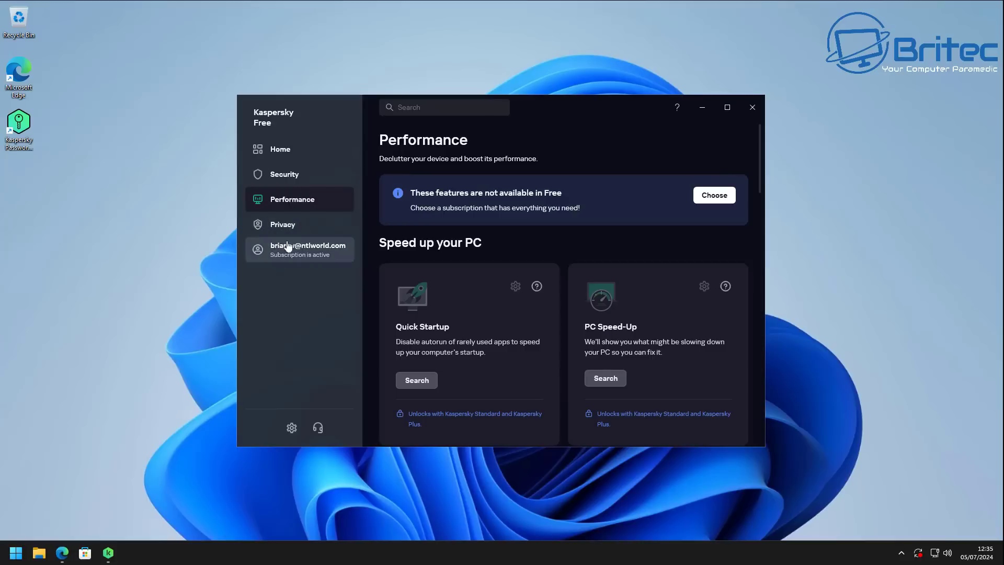
pyautogui.click(282, 151)
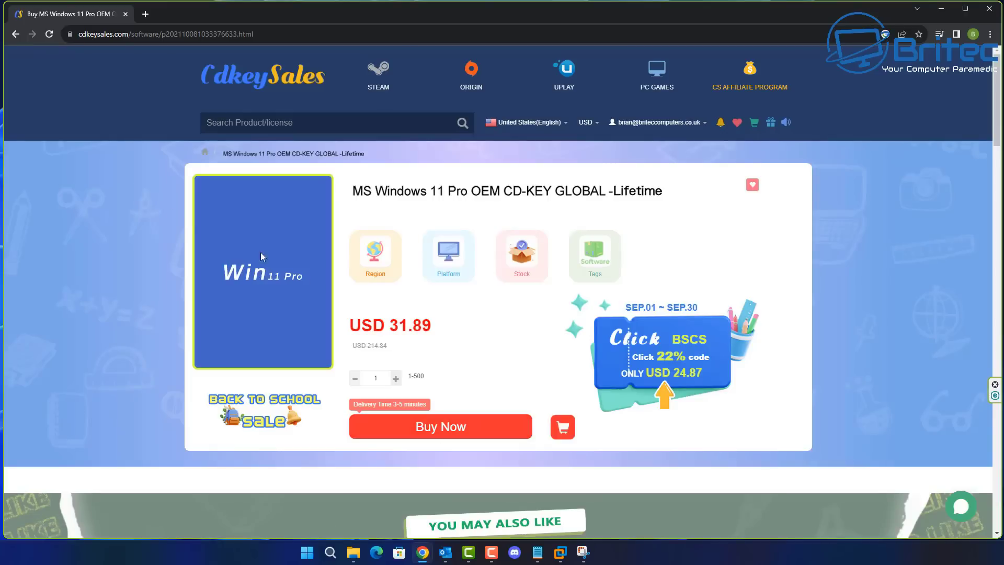
# Order the MS Windows 10 Pro OEM key with promotion code BR09 and submit the order for payment.
pyautogui.click(16, 33)
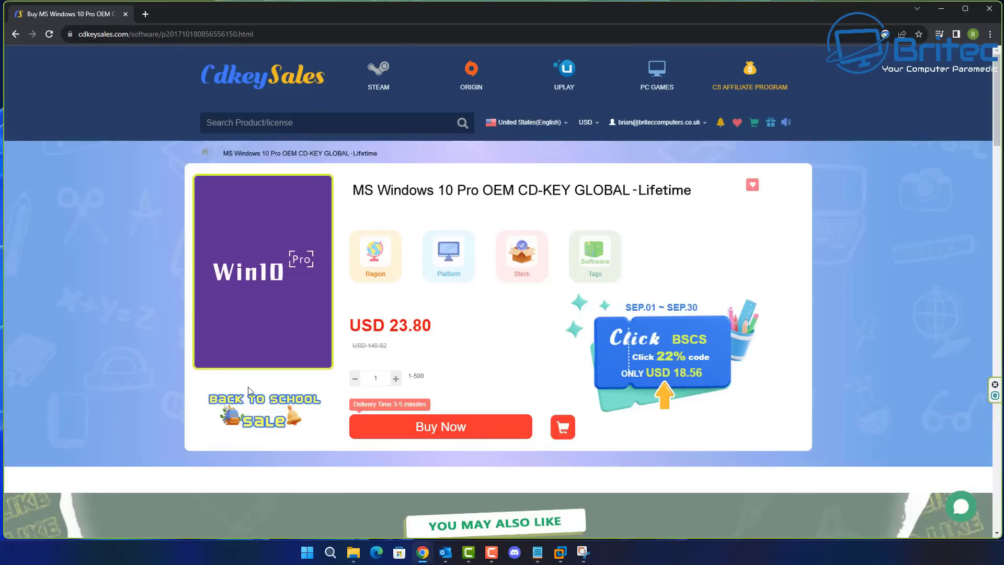
pyautogui.click(470, 428)
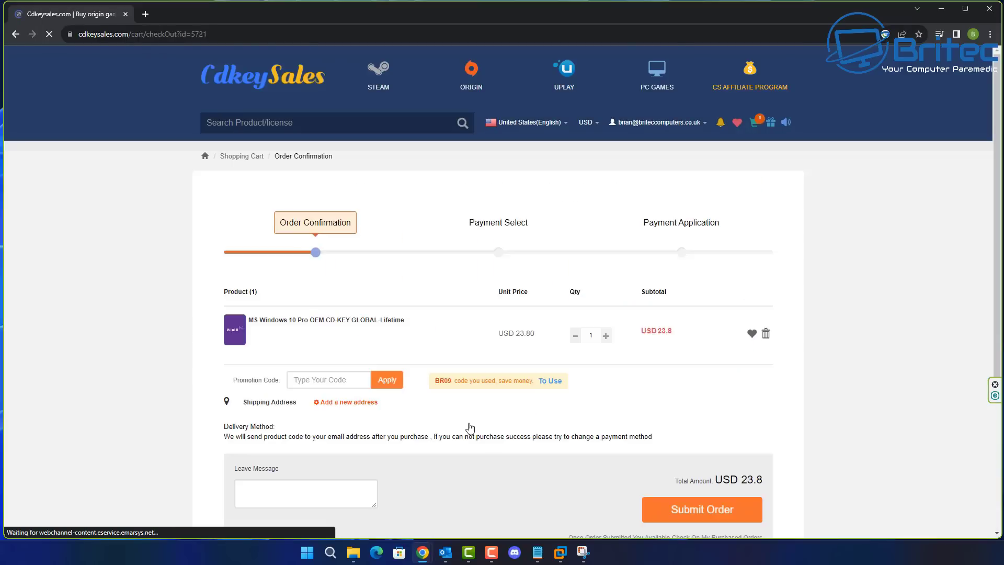
pyautogui.click(350, 387)
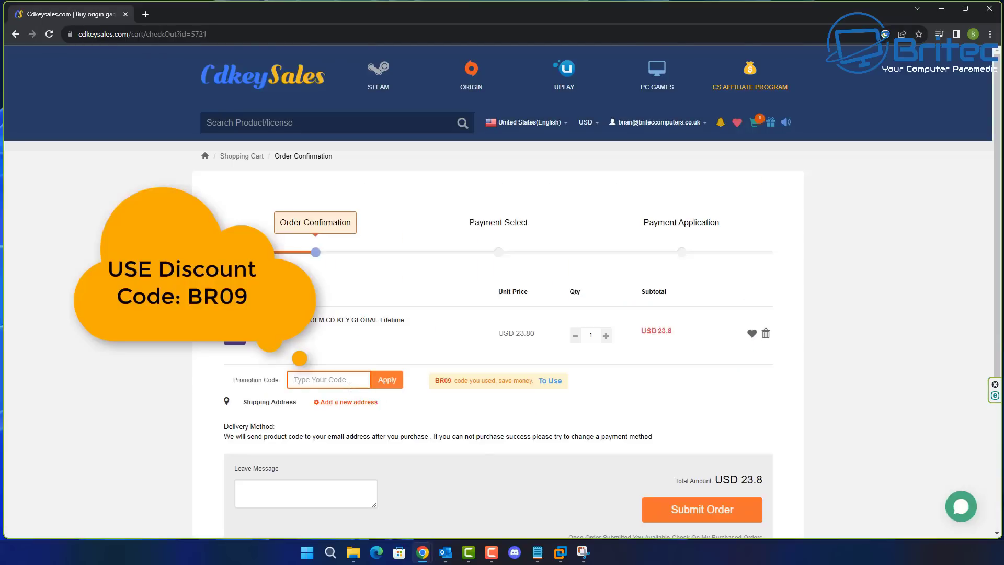
pyautogui.write('BR09')
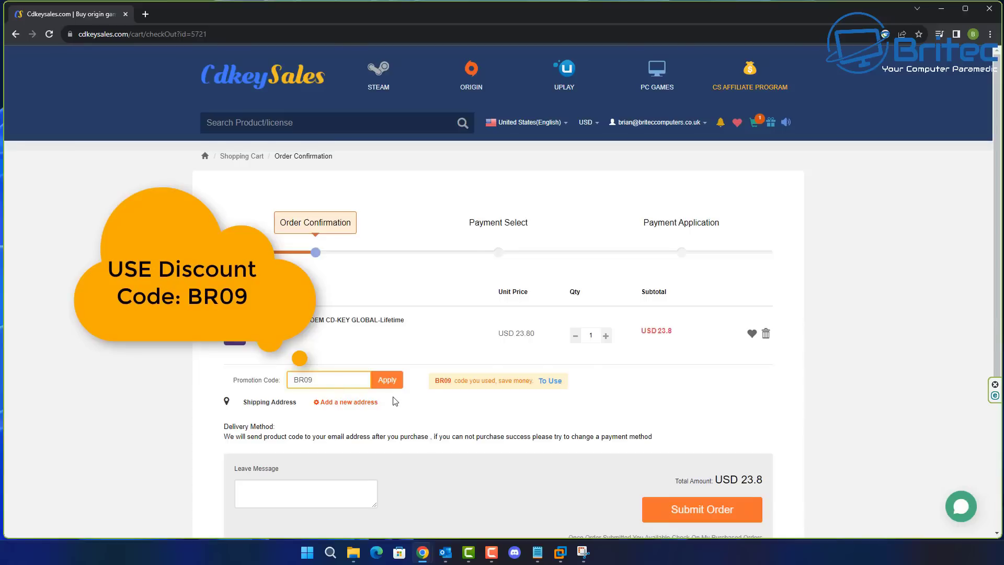
pyautogui.click(387, 381)
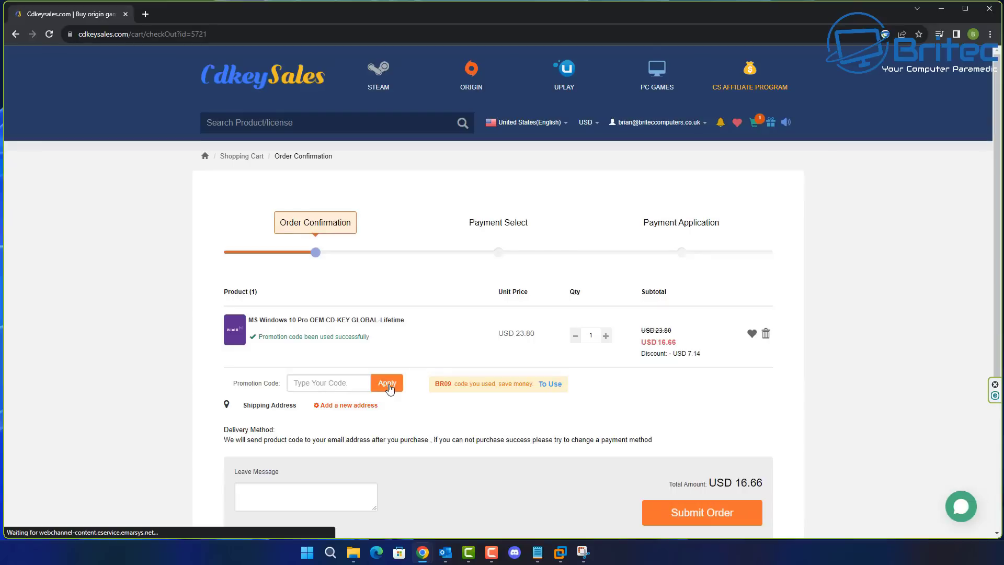
pyautogui.click(710, 518)
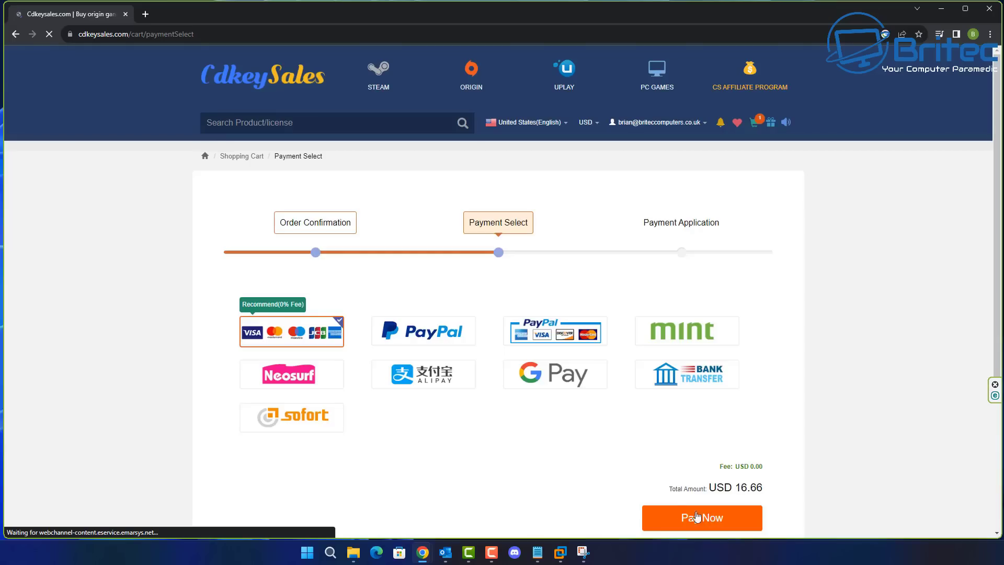
pyautogui.click(464, 348)
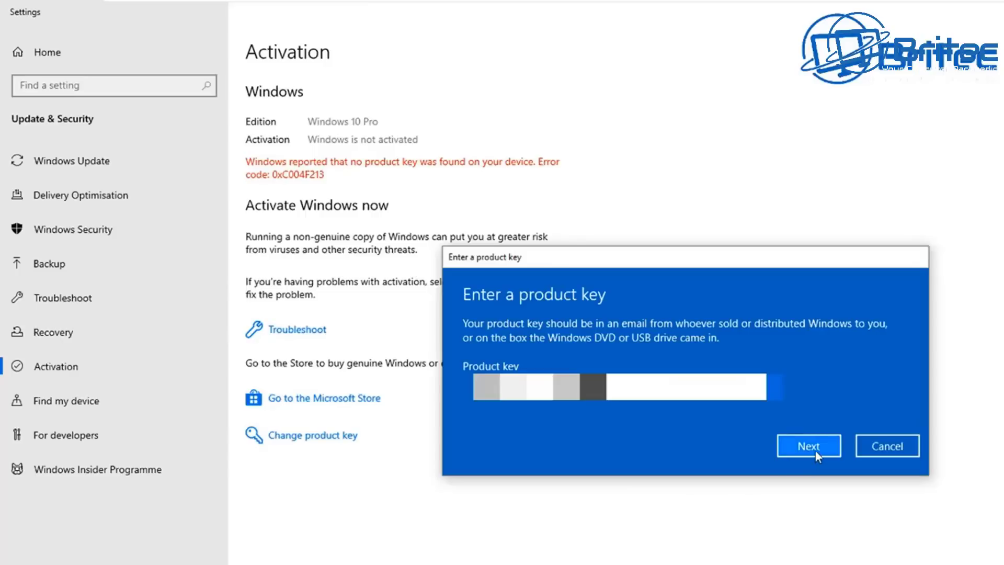
# Submit the filled-in product key and activate Windows 10 Pro.
pyautogui.click(815, 450)
pyautogui.click(811, 412)
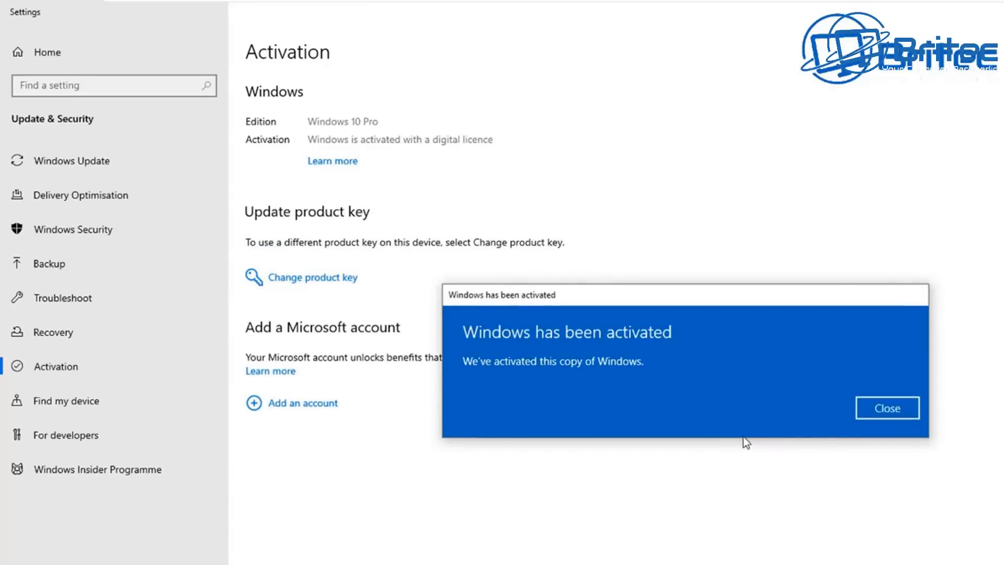
# Open the list of installed programs in Control Panel, review its Kaspersky entries and close the window.
pyautogui.click(20, 556)
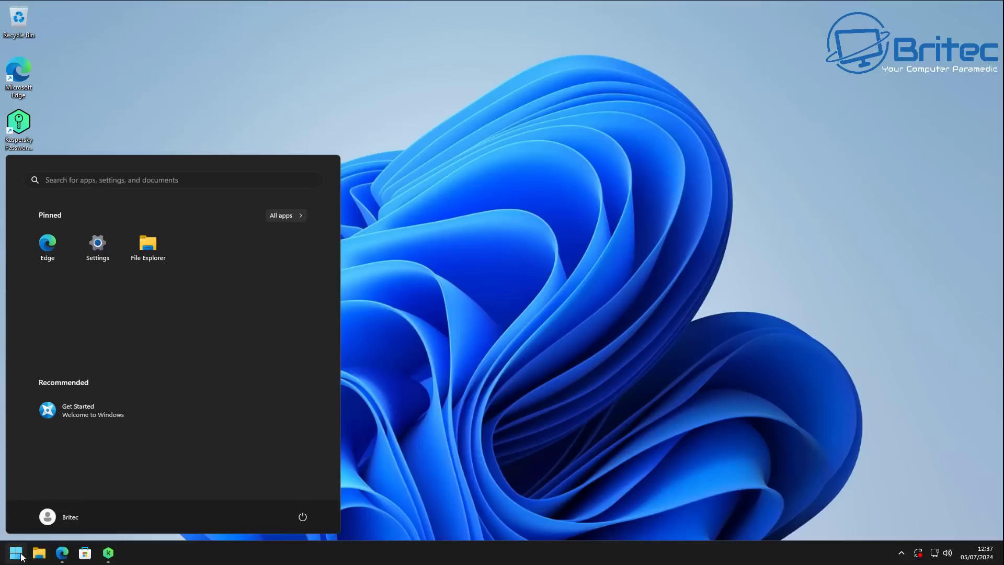
pyautogui.click(74, 179)
pyautogui.write('calculator')
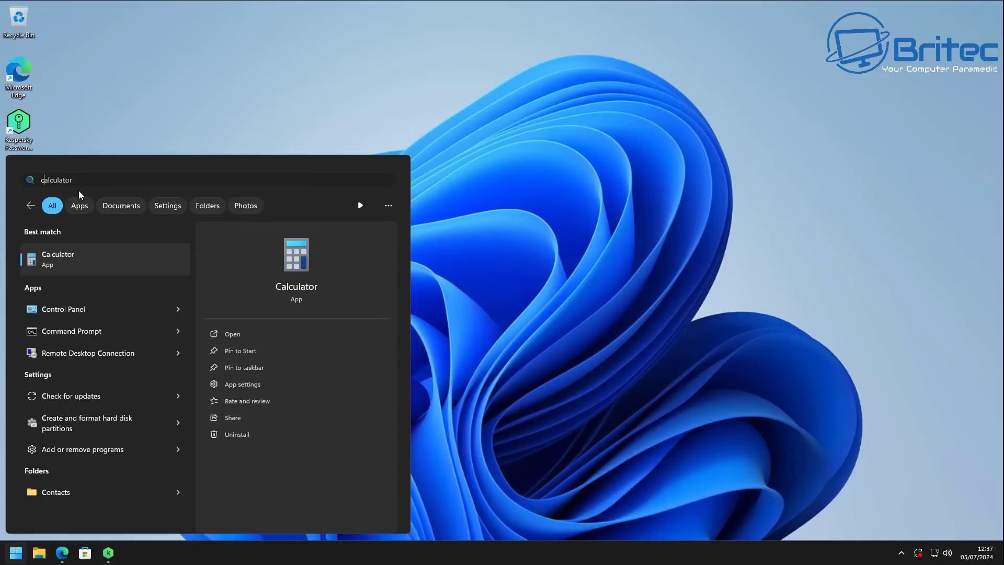
pyautogui.press('Escape')
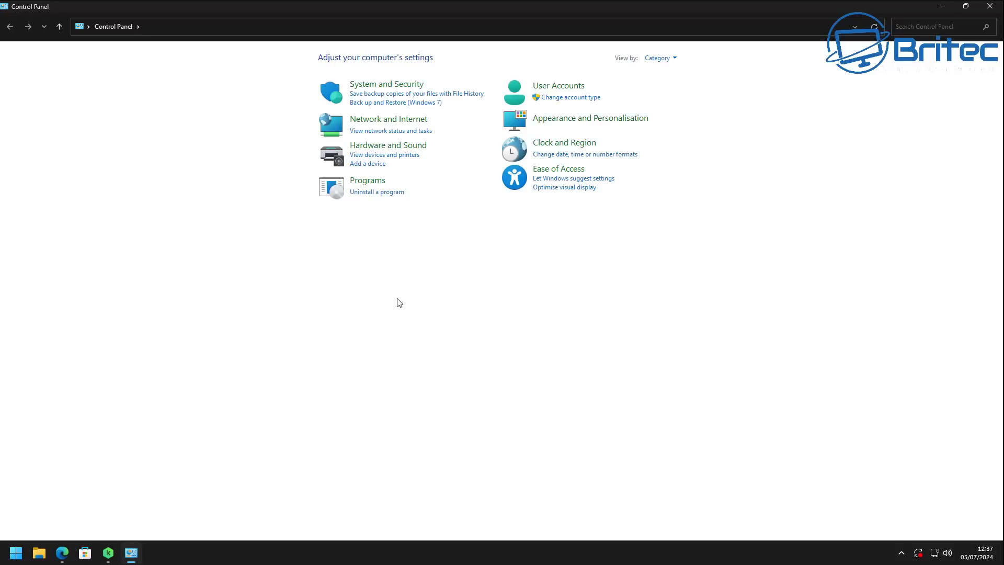
pyautogui.click(375, 196)
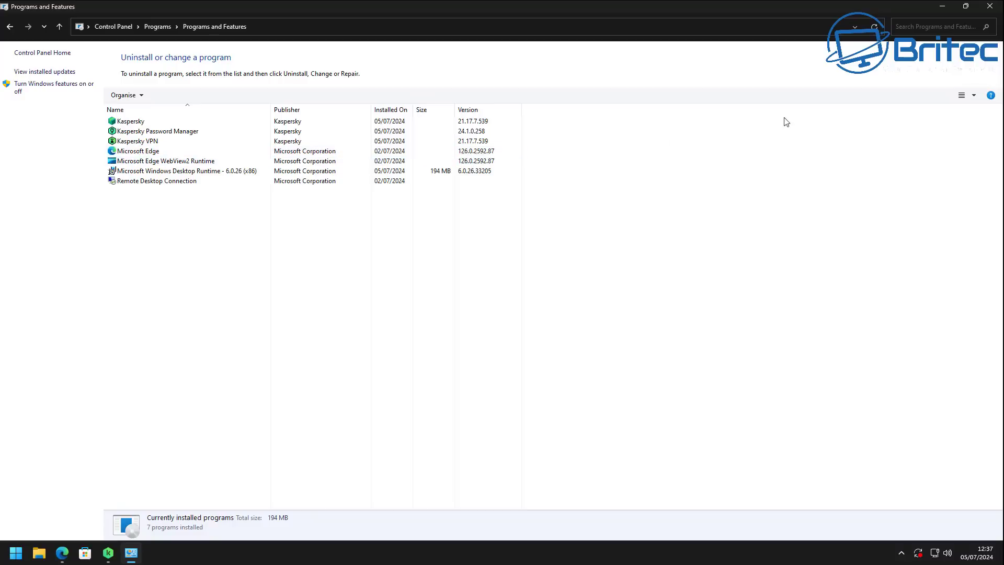
pyautogui.click(991, 6)
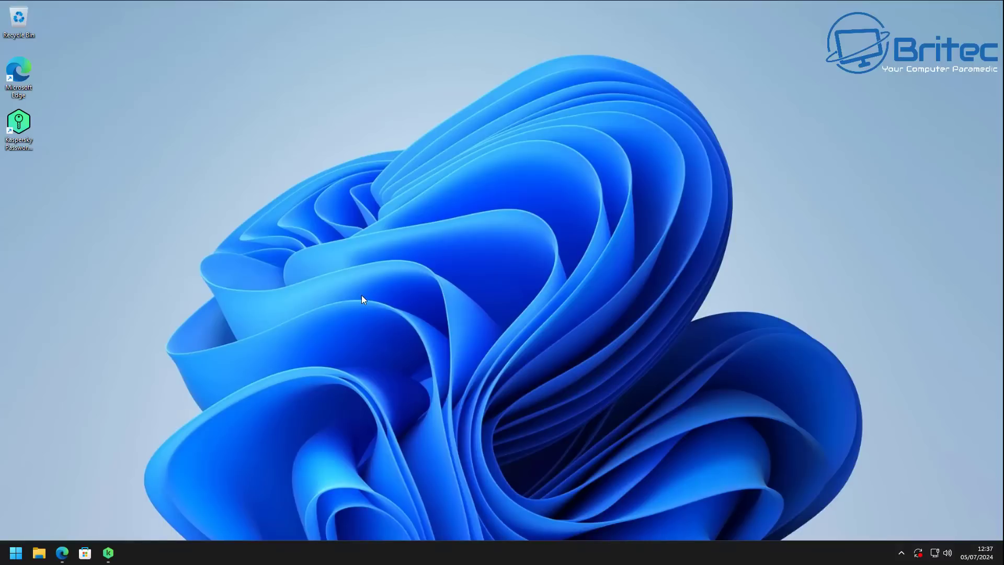
# Switch to Microsoft Edge, download the kavremover tool from the Kaspersky support page and open kavremvr.exe.
pyautogui.click(62, 553)
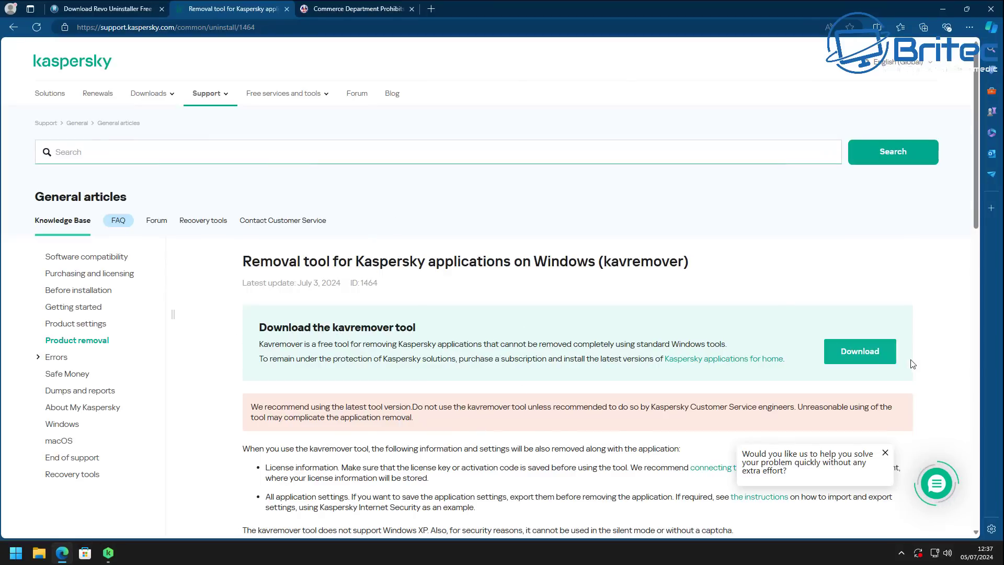
pyautogui.click(887, 349)
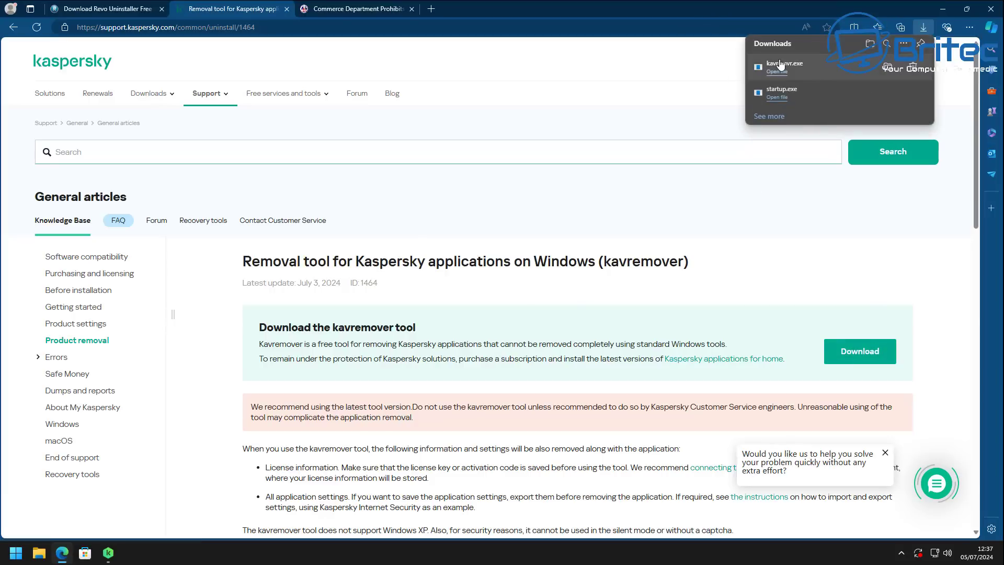
pyautogui.click(778, 69)
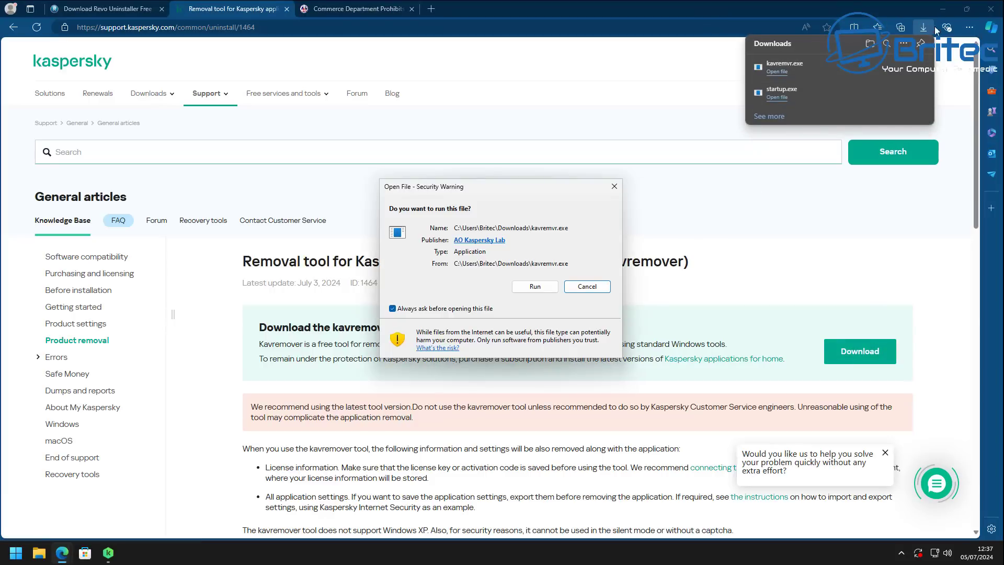
# Minimise the browser, allow kavremvr.exe to run and accept the Kaspersky End User License Agreement.
pyautogui.click(944, 8)
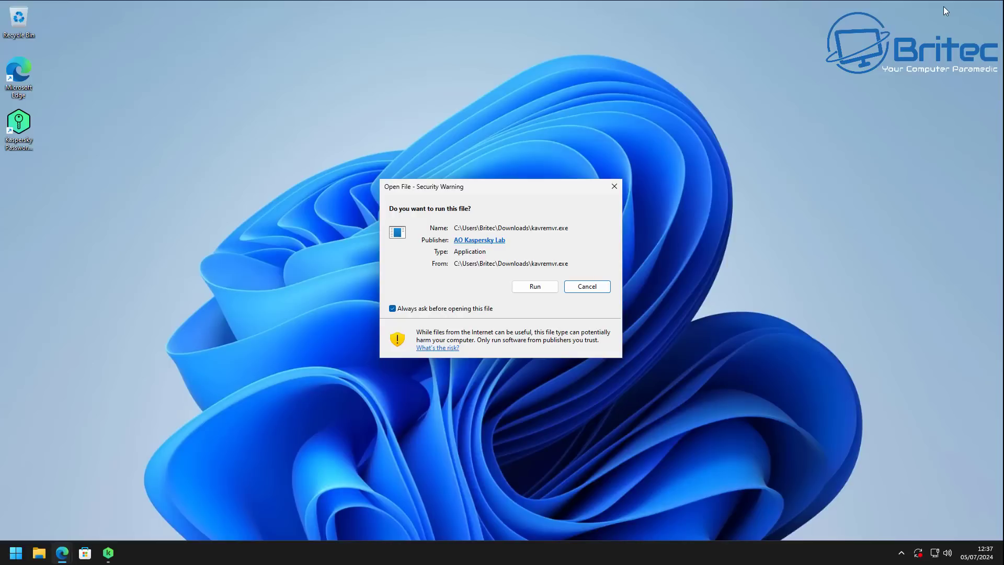
pyautogui.click(535, 296)
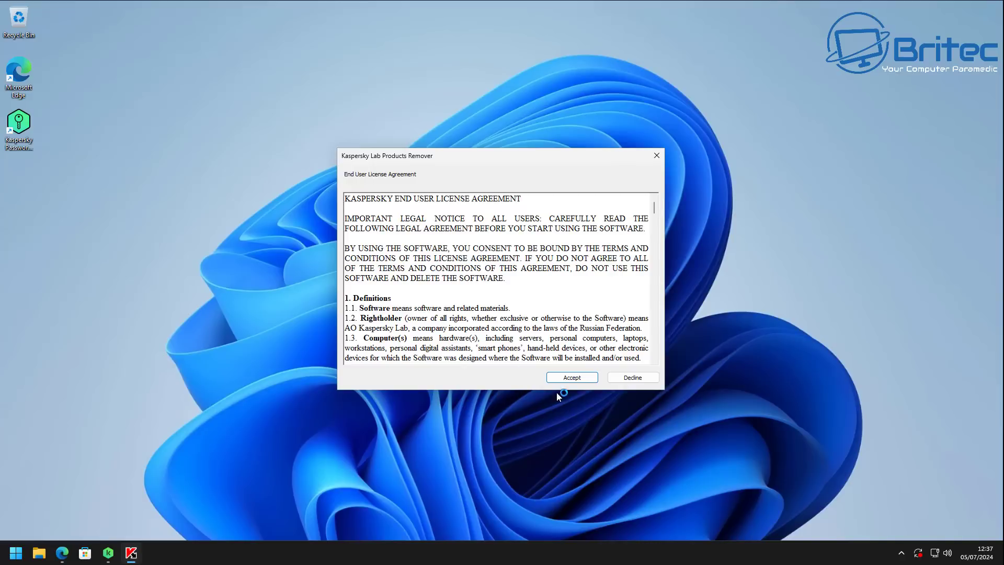
pyautogui.click(561, 382)
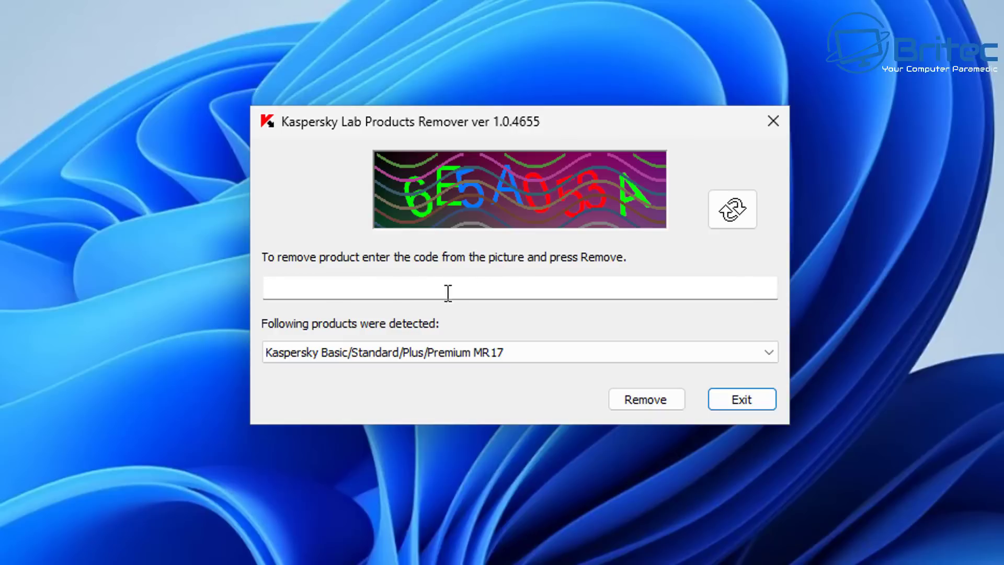
# Enter the verification code from the picture and remove the detected Kaspersky Basic/Standard/Plus/Premium MR17 product.
pyautogui.click(402, 290)
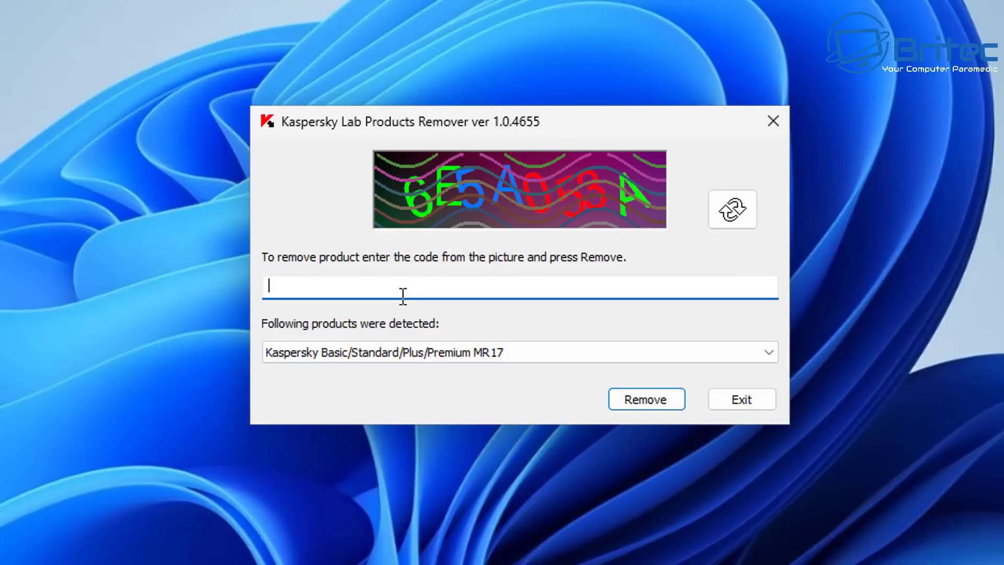
pyautogui.write('6e5a053a')
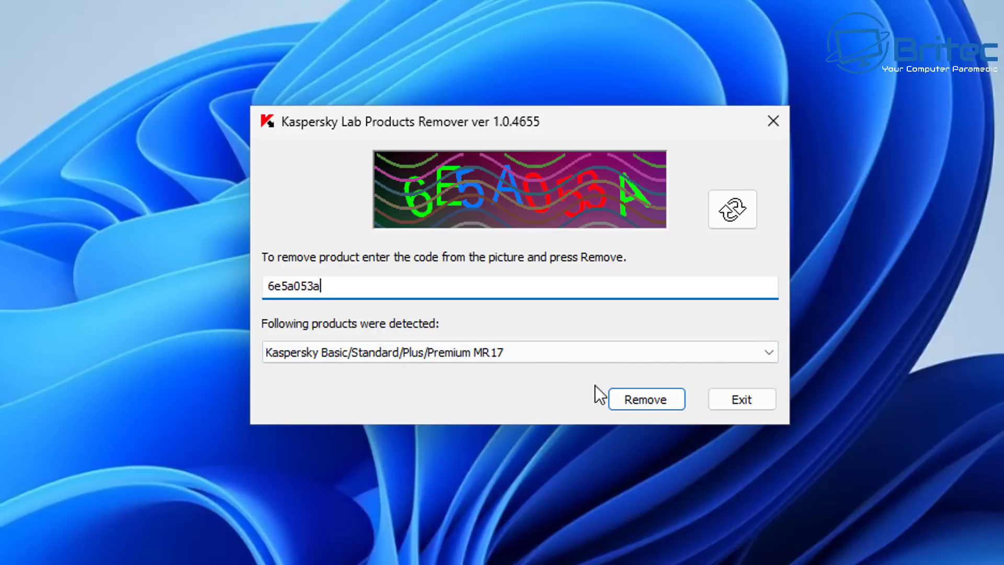
pyautogui.click(649, 405)
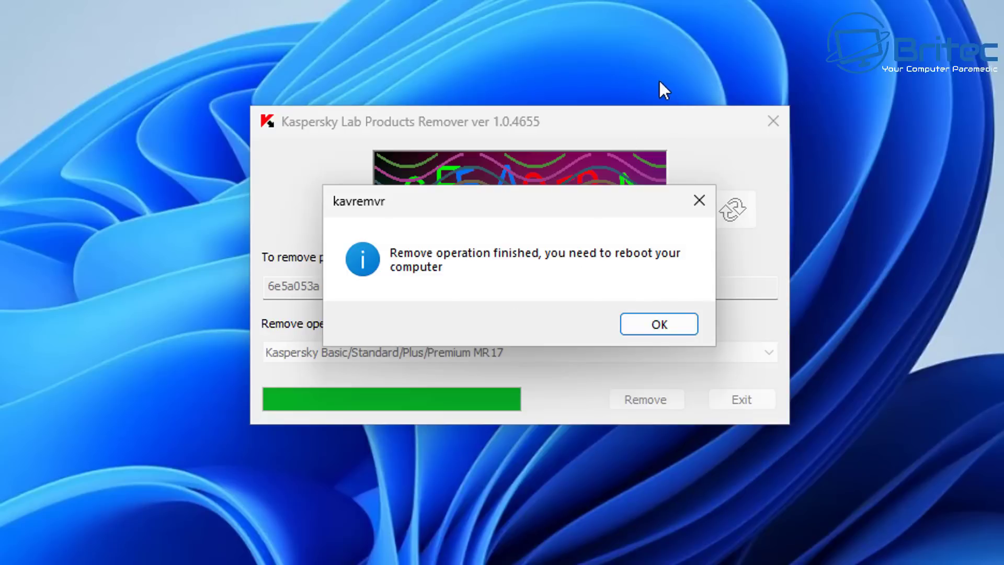
# Acknowledge the reboot notice from the removal tool and restart the computer.
pyautogui.click(660, 330)
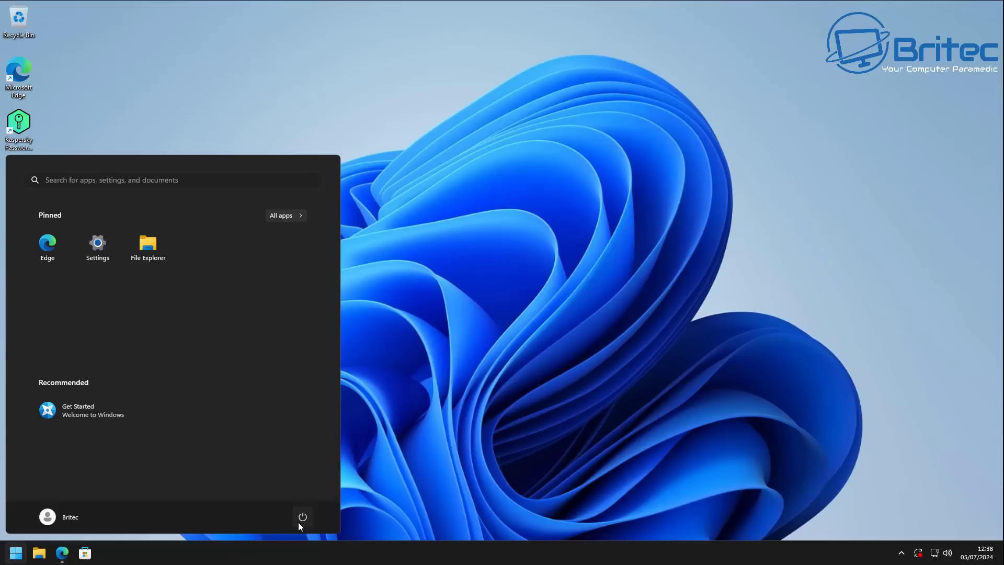
pyautogui.click(302, 517)
pyautogui.click(303, 496)
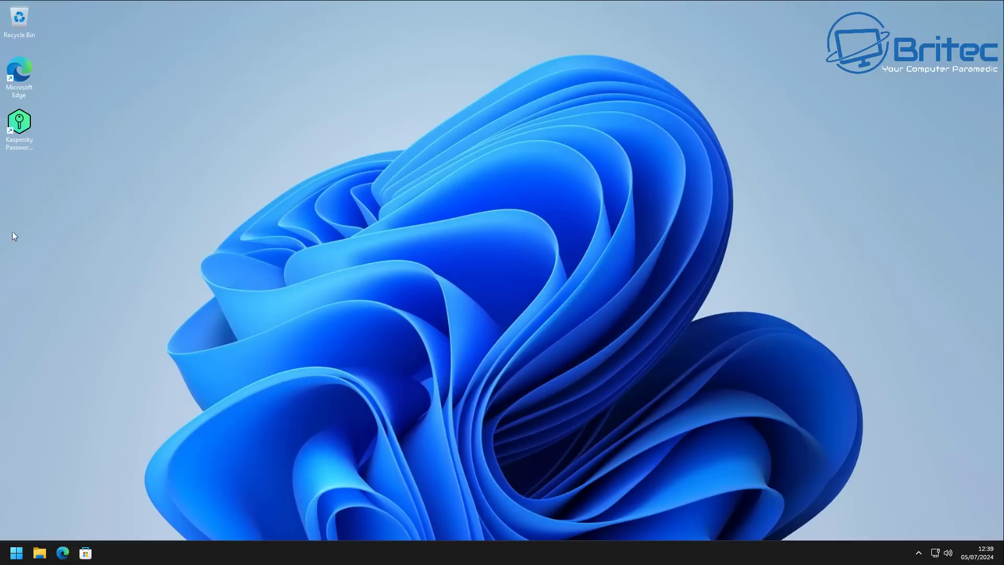
# Find Control Panel through the Windows search and open its list of programs to uninstall.
pyautogui.click(17, 553)
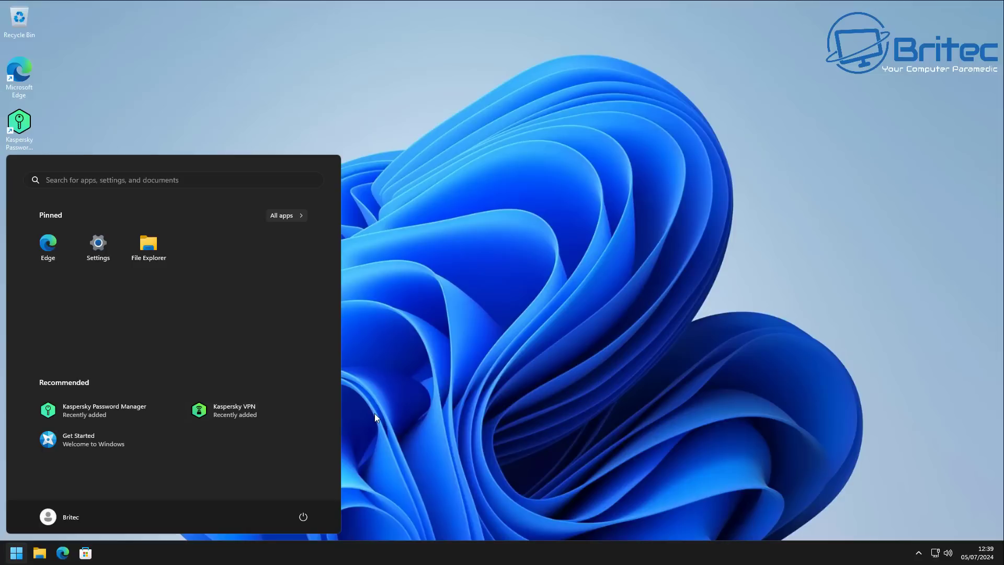
pyautogui.click(18, 555)
pyautogui.click(19, 556)
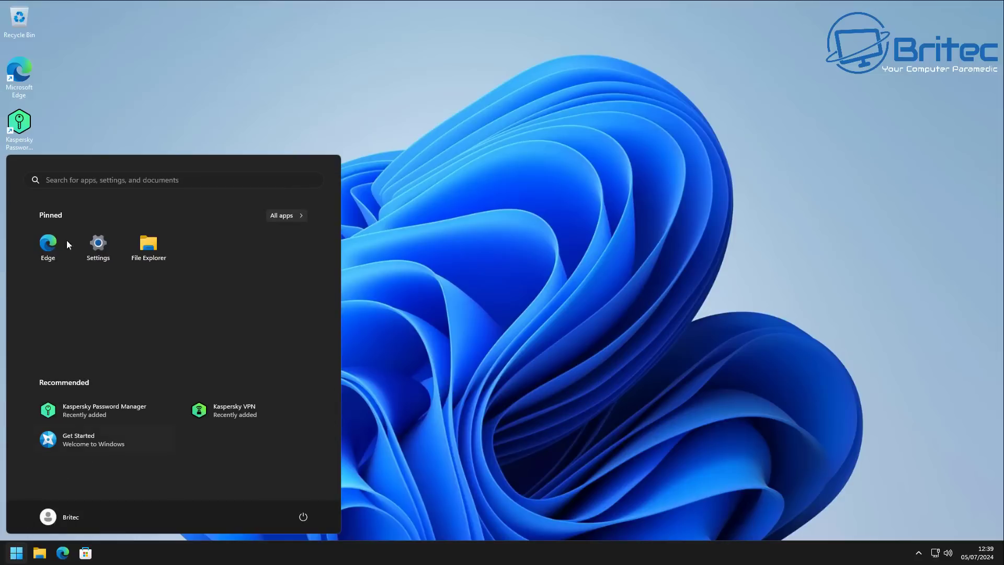
pyautogui.click(70, 181)
pyautogui.write('control Panel')
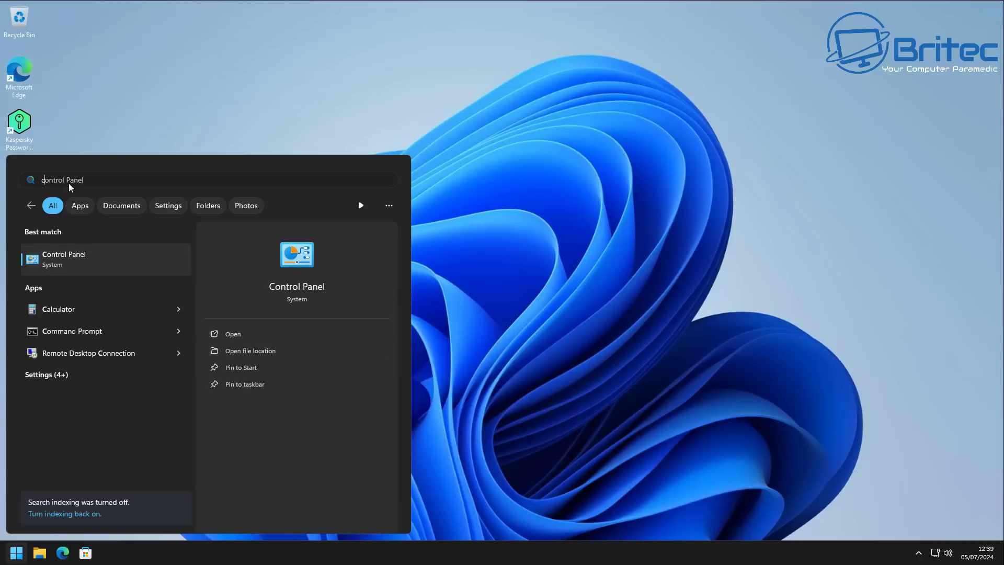
pyautogui.click(68, 261)
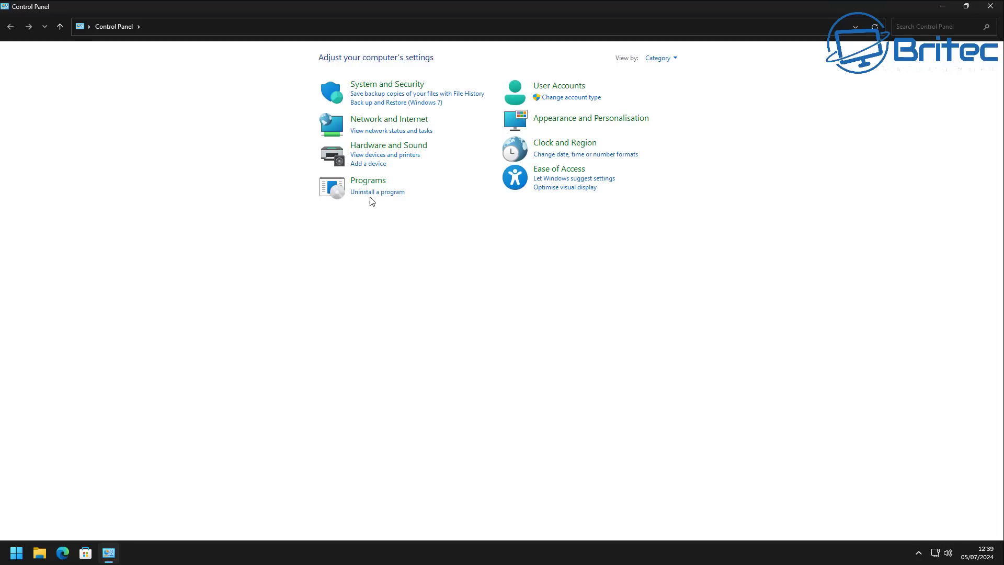
pyautogui.click(372, 193)
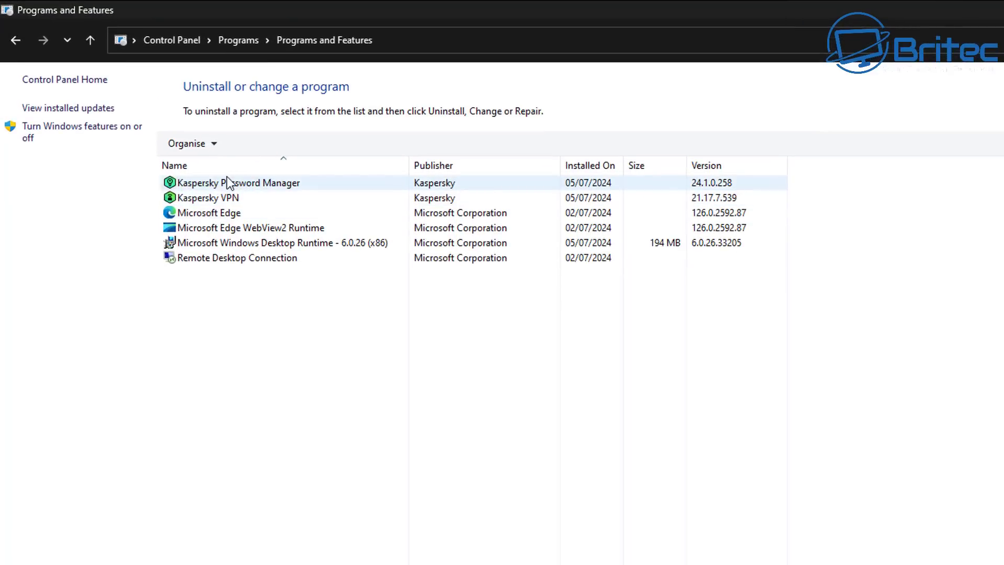
# Uninstall Kaspersky Password Manager completely, without saving the application settings, vault or backup copies of the vault.
pyautogui.click(233, 183)
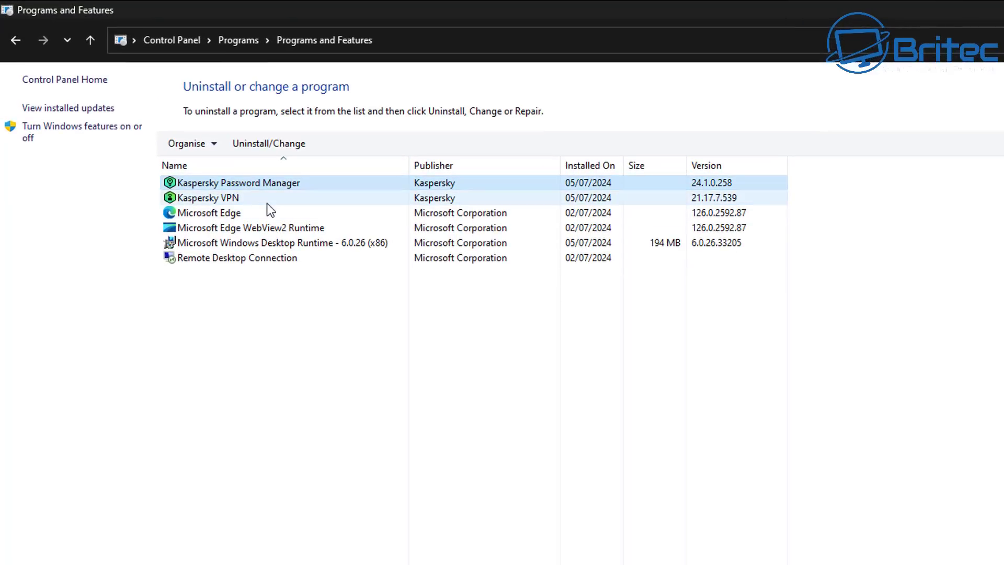
pyautogui.click(253, 143)
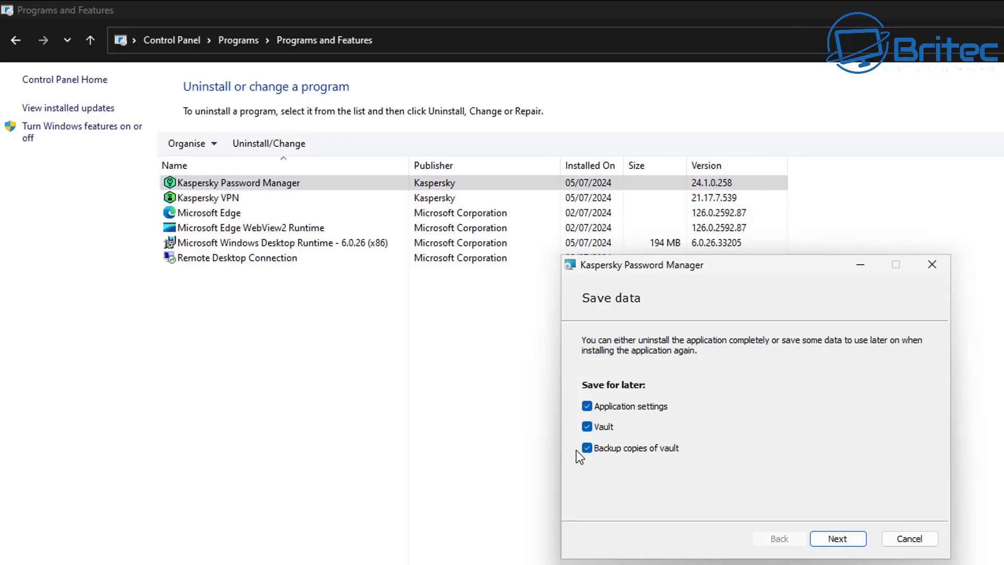
pyautogui.click(588, 406)
pyautogui.click(587, 426)
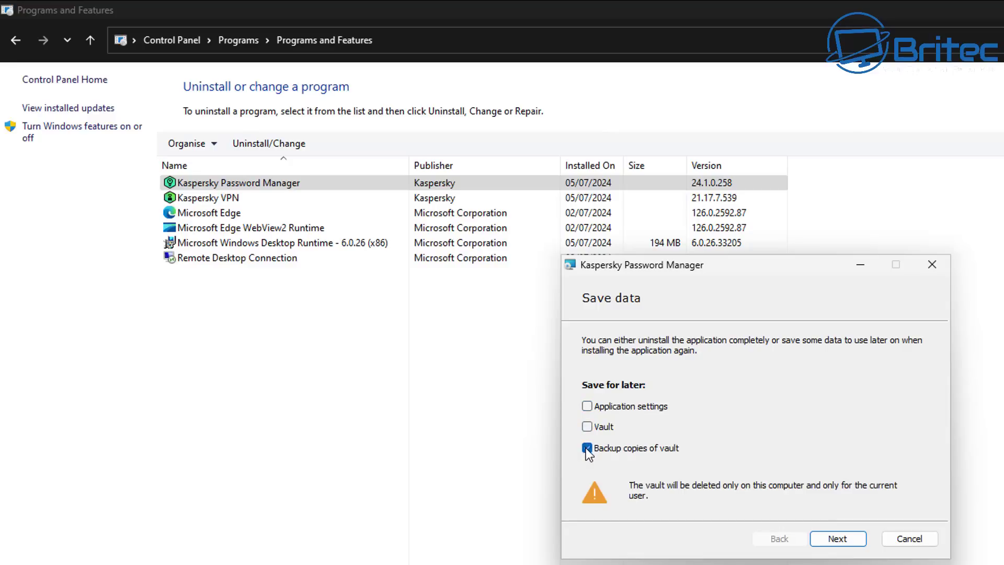
pyautogui.click(587, 448)
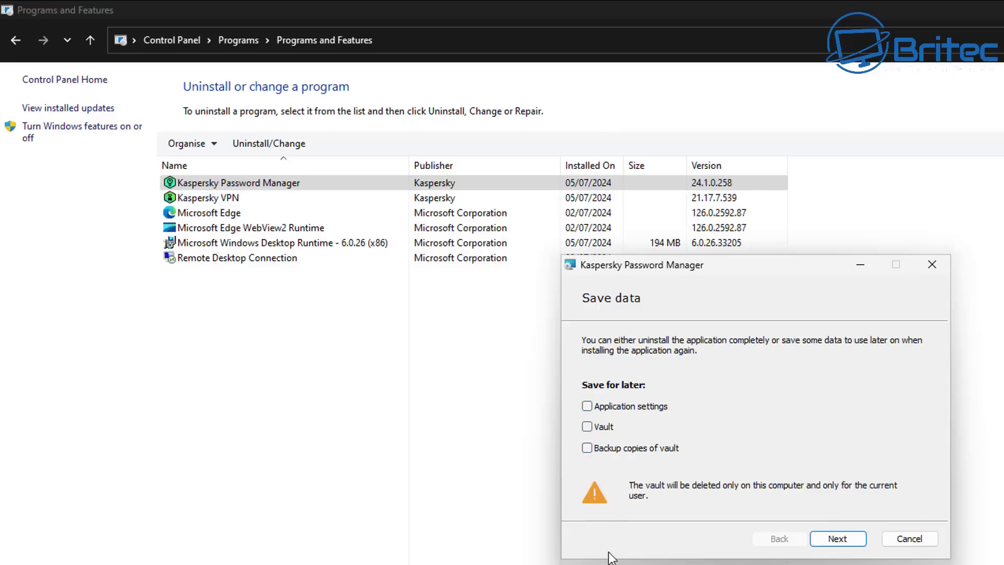
pyautogui.click(831, 544)
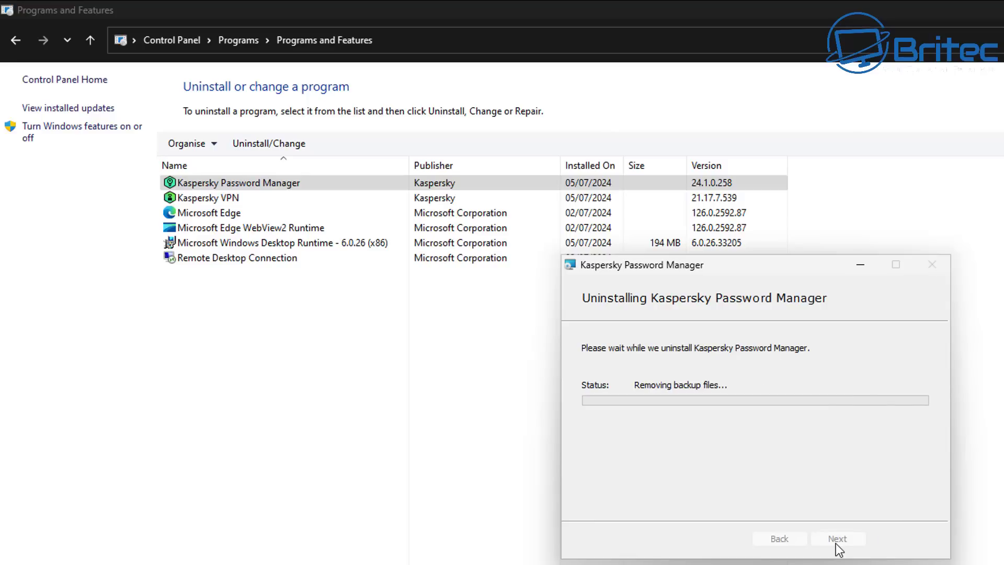
pyautogui.click(837, 541)
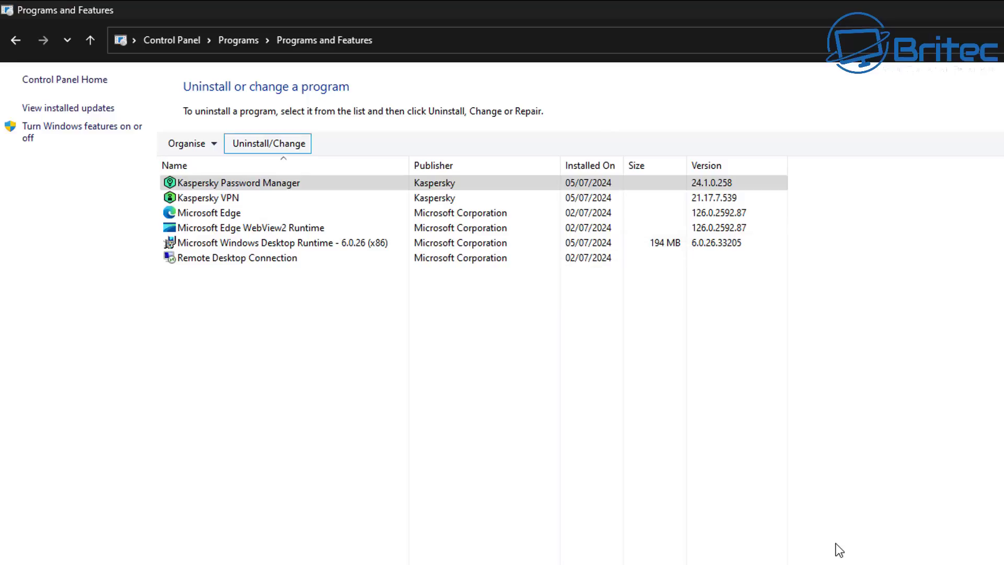
# Uninstall Kaspersky VPN without saving the operational settings of the application.
pyautogui.click(208, 189)
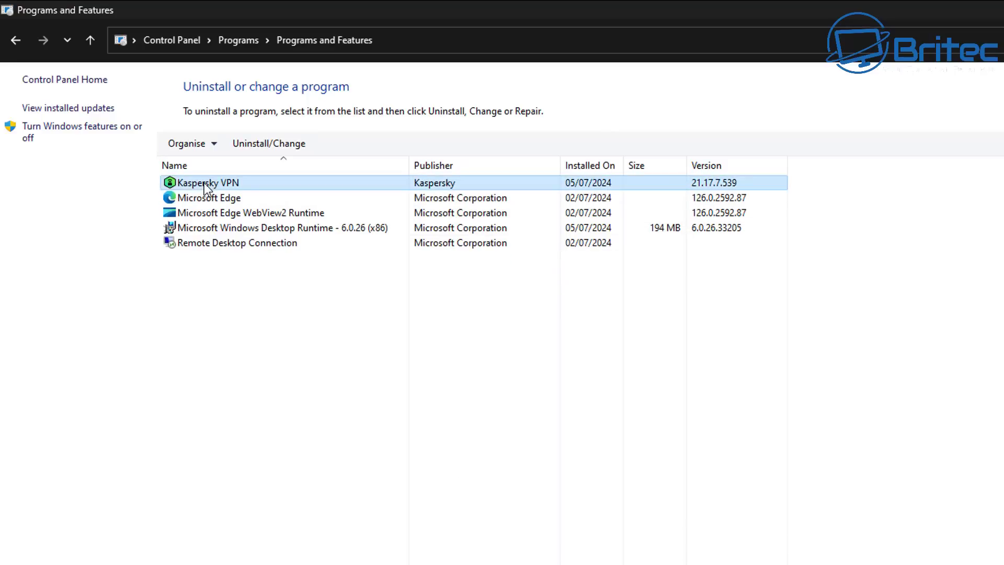
pyautogui.click(250, 140)
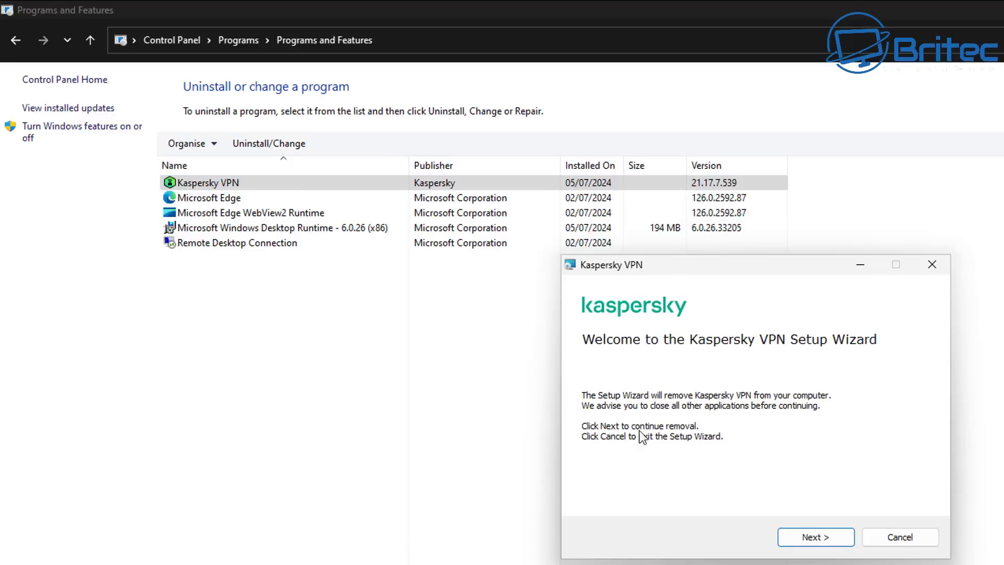
pyautogui.click(817, 544)
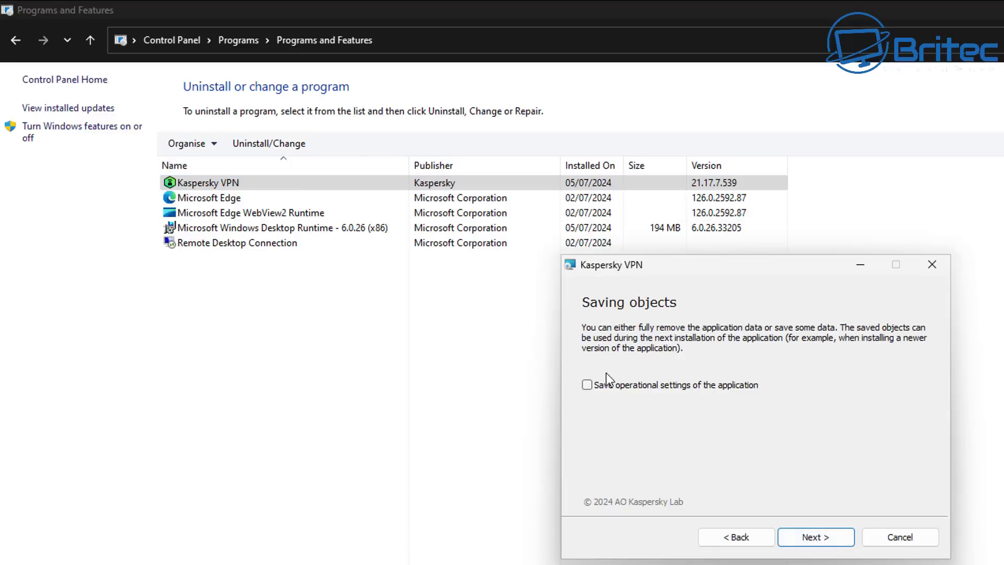
pyautogui.click(809, 539)
pyautogui.click(839, 545)
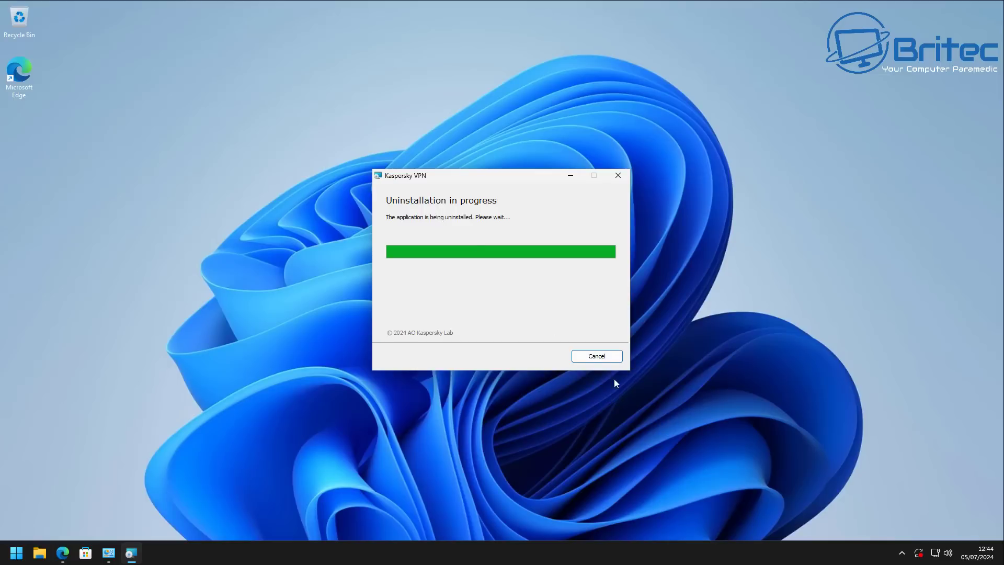
# End the Kaspersky Lab launcher (32 bit) process in Task Manager and accept the restart that completes the Kaspersky VPN removal.
pyautogui.rightClick(203, 552)
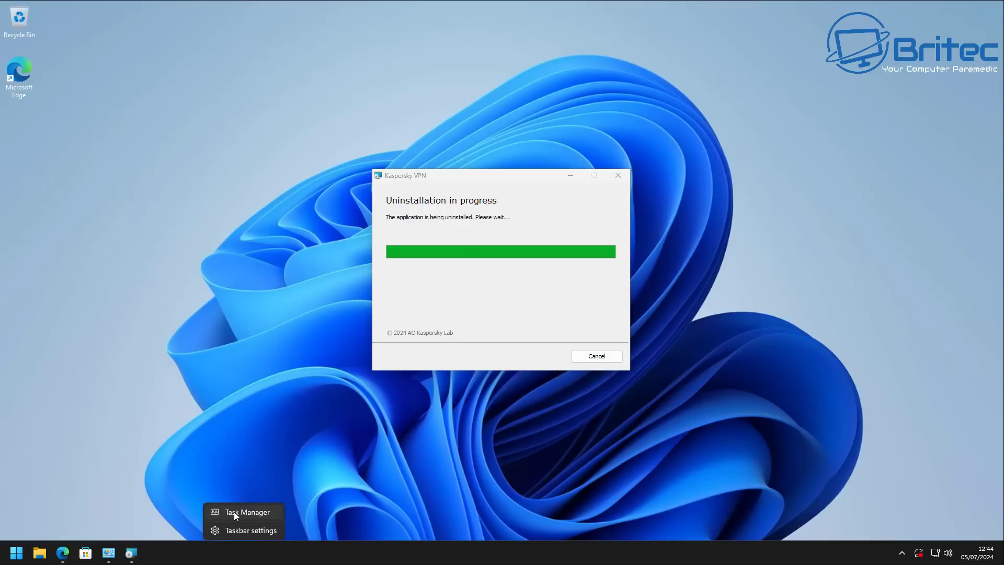
pyautogui.click(235, 513)
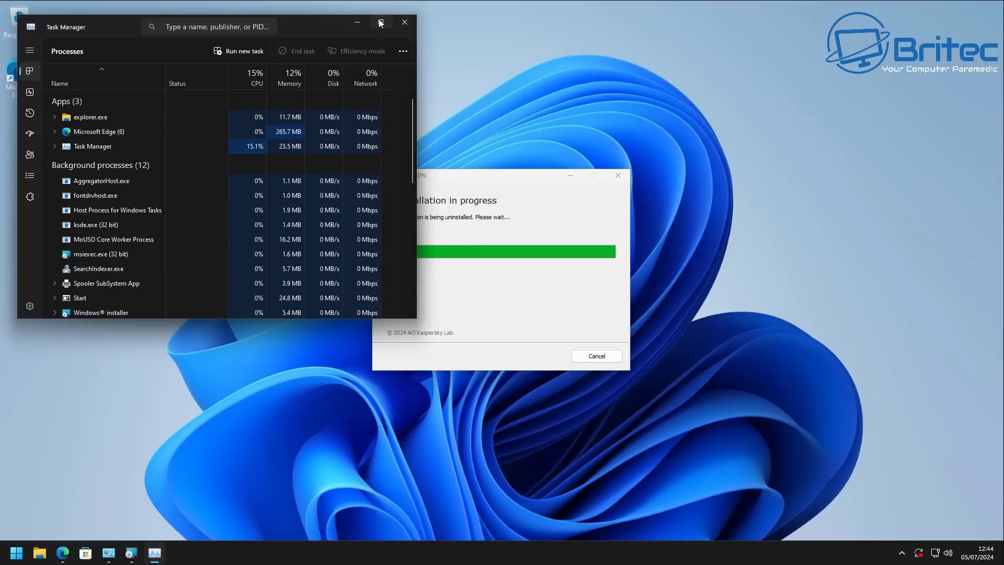
pyautogui.click(380, 22)
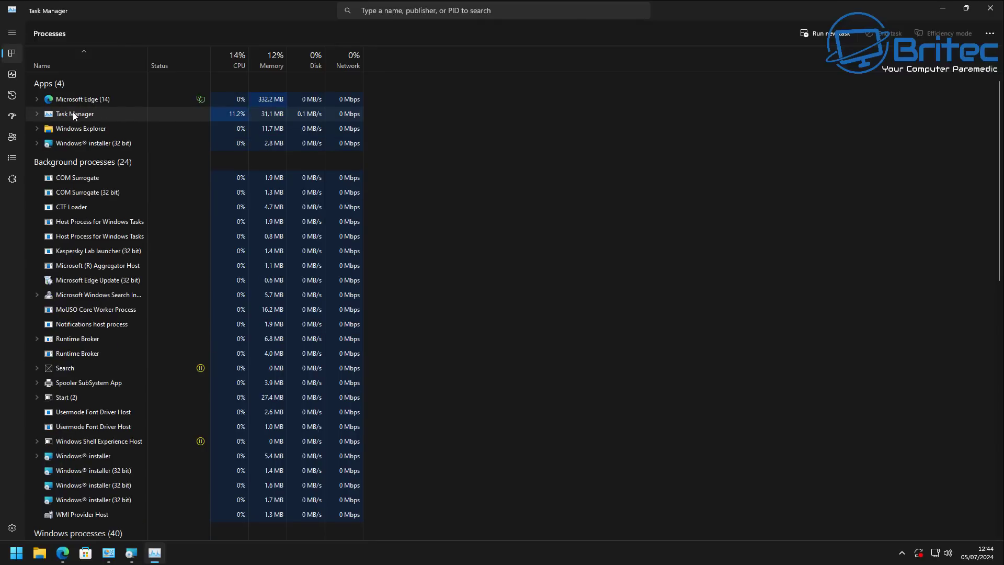
pyautogui.click(96, 256)
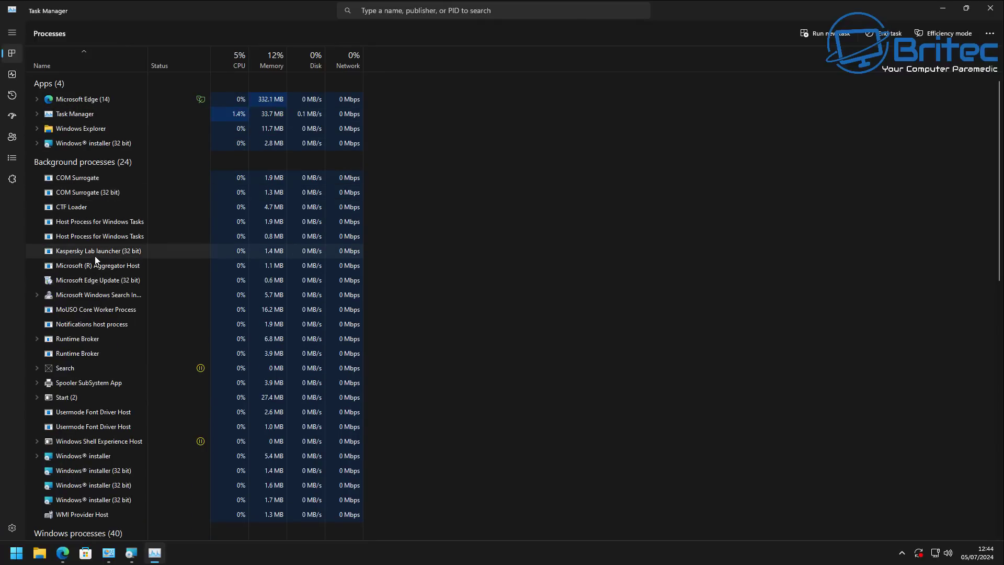
pyautogui.rightClick(99, 250)
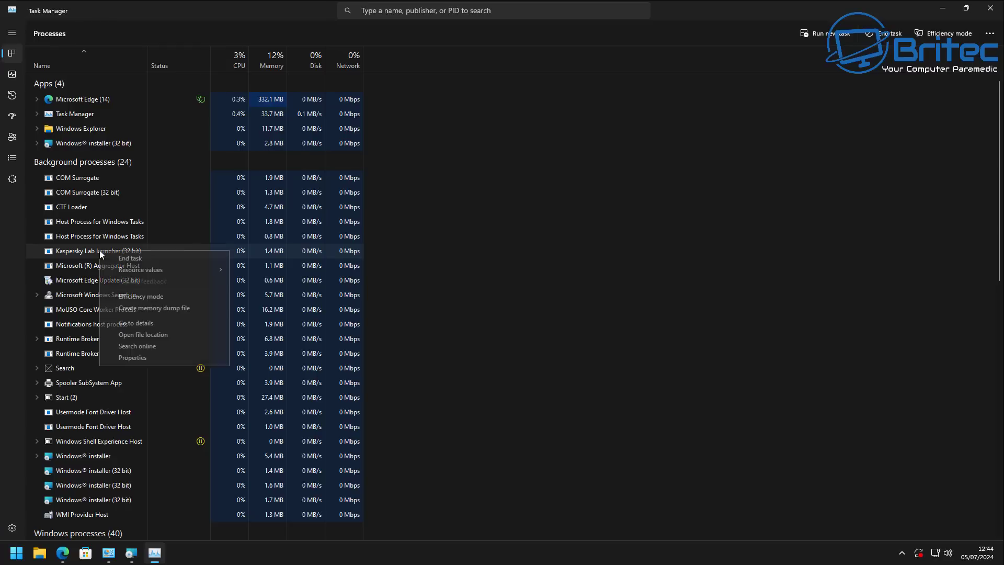
pyautogui.click(126, 263)
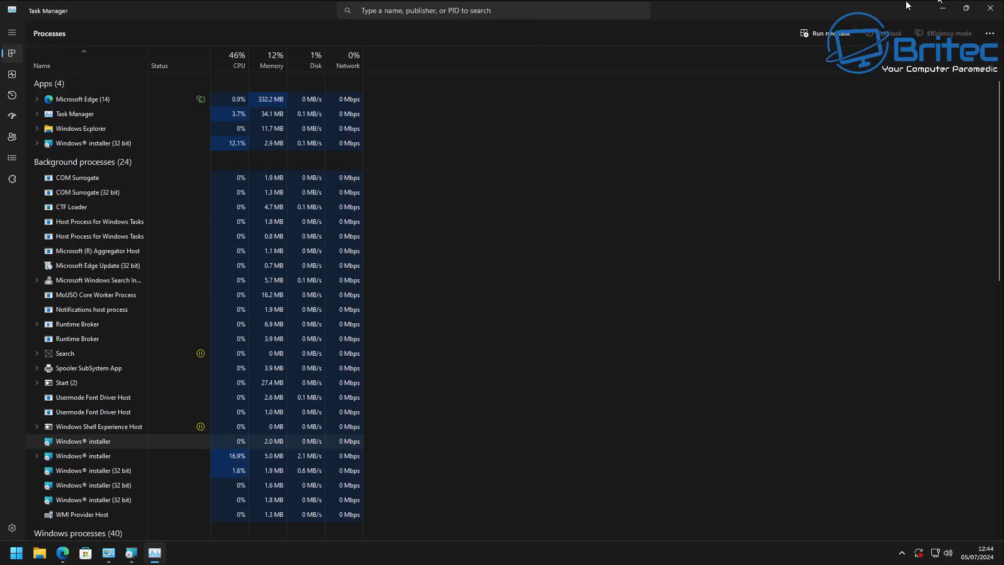
pyautogui.click(943, 8)
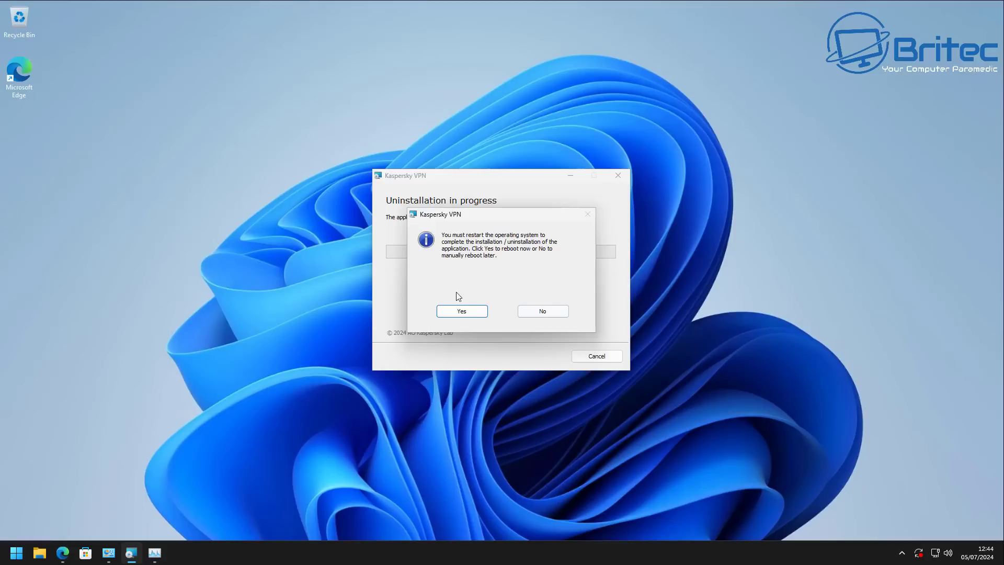
pyautogui.click(472, 310)
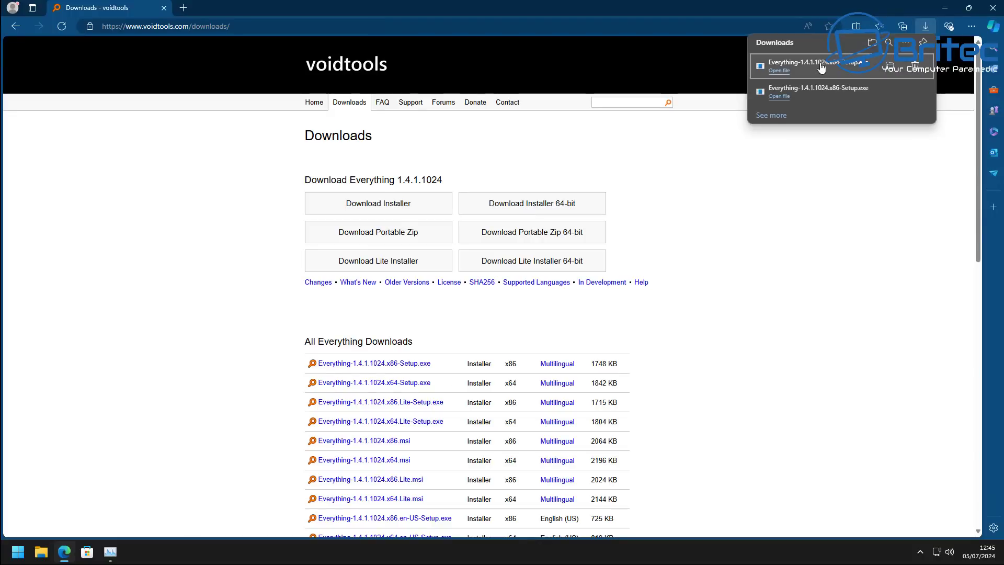
# Run the downloaded Everything-1.4.1.1024.x64-Setup.exe, clearing the browser and Task Manager windows out of the way.
pyautogui.click(822, 68)
pyautogui.click(538, 286)
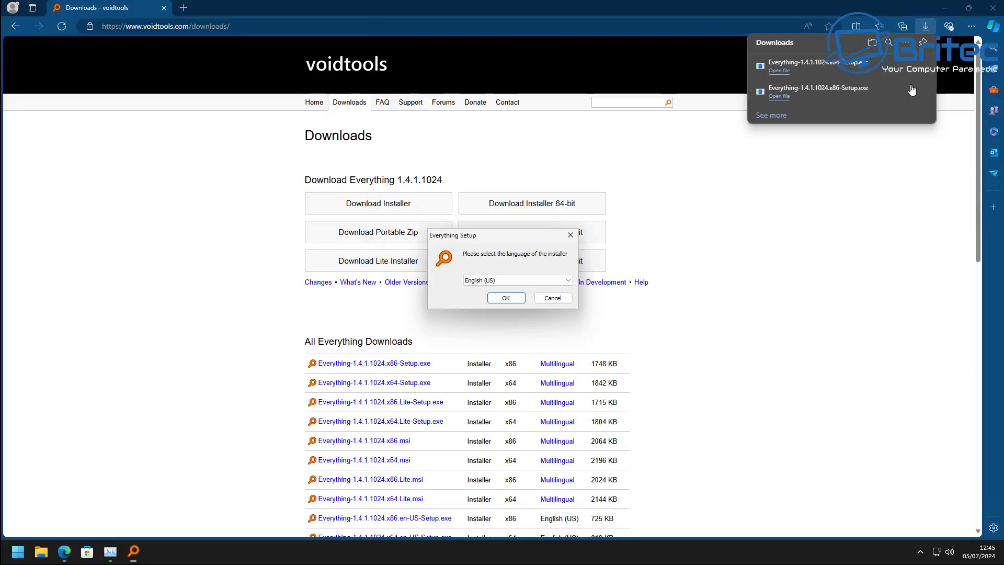
pyautogui.click(945, 8)
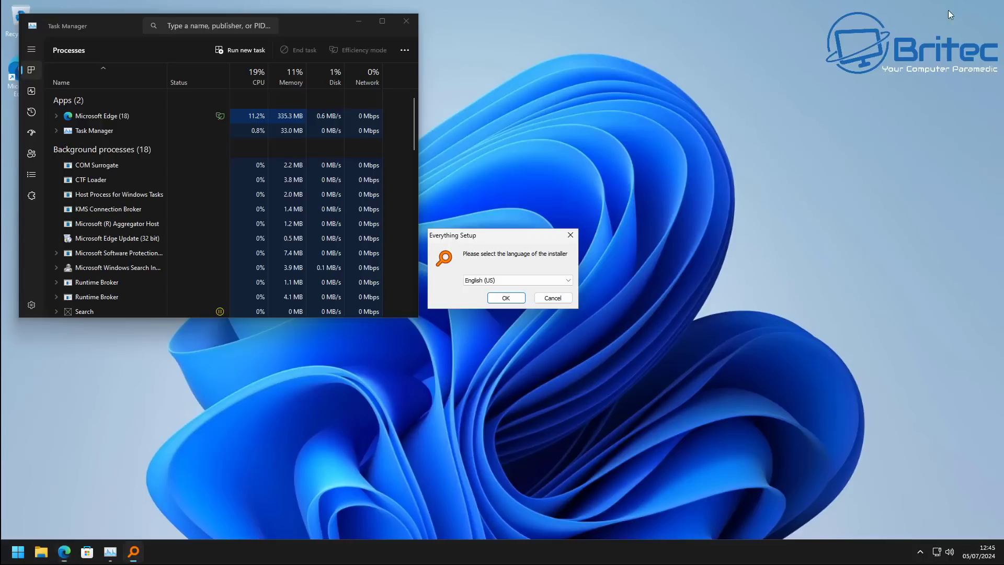
pyautogui.click(406, 21)
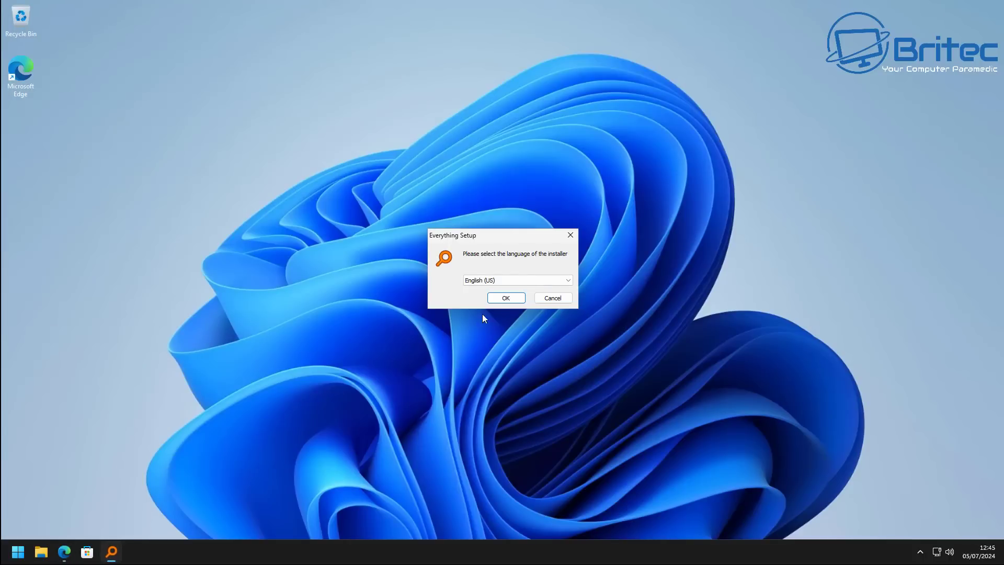
# Install Everything in English (US) to C:\Program Files\Everything, accepting the licence and keeping the default install options.
pyautogui.click(506, 298)
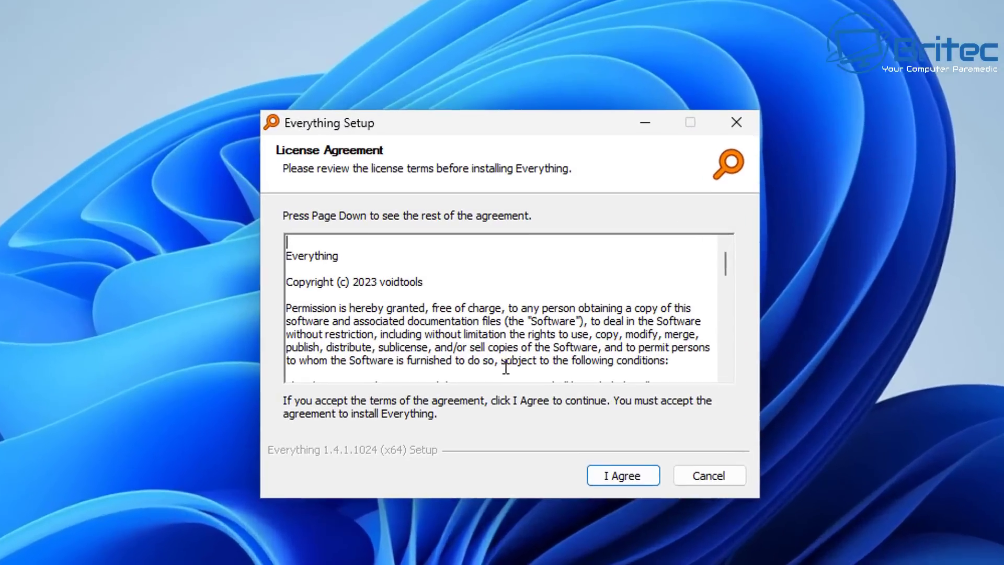
pyautogui.click(642, 477)
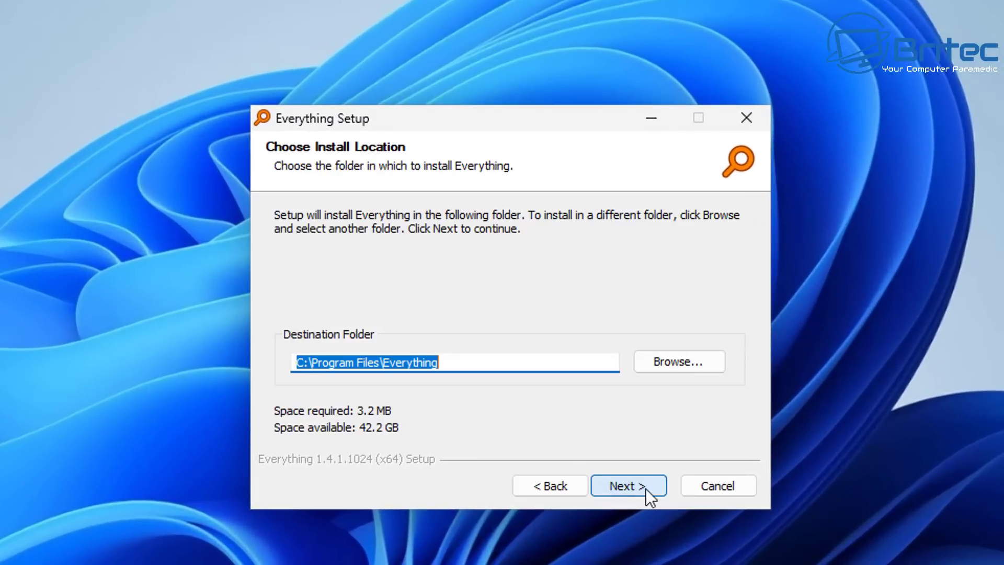
pyautogui.click(646, 489)
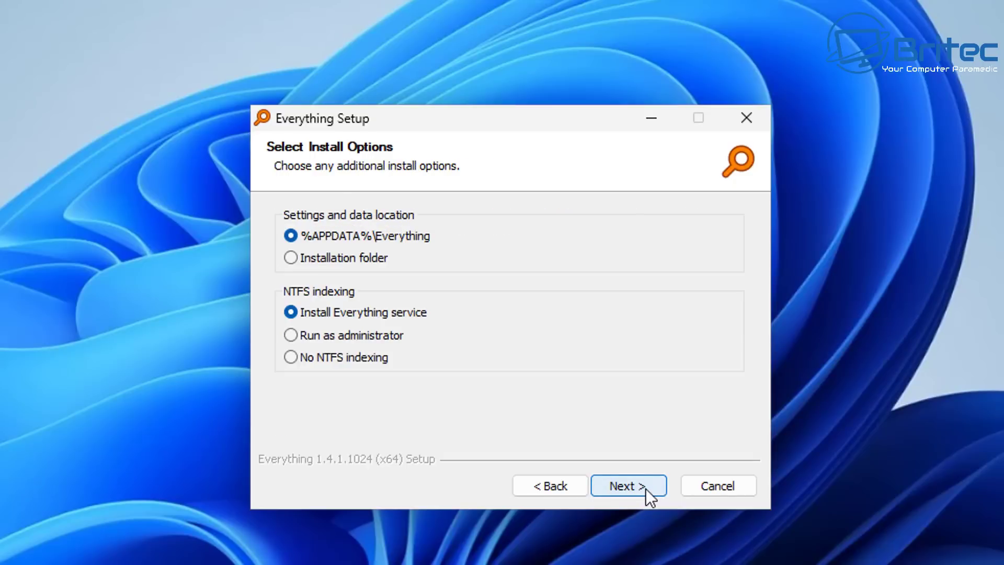
pyautogui.click(646, 488)
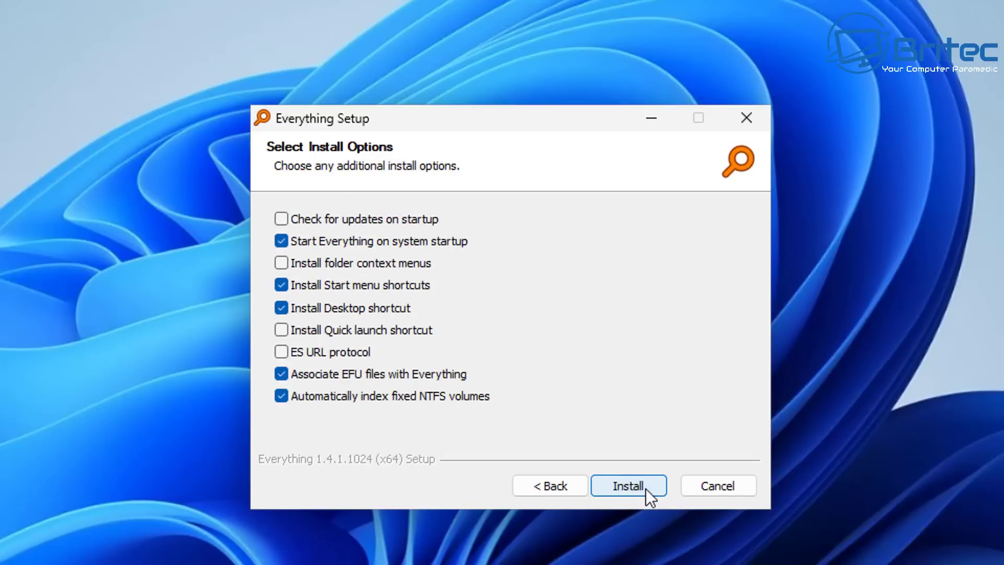
pyautogui.click(645, 489)
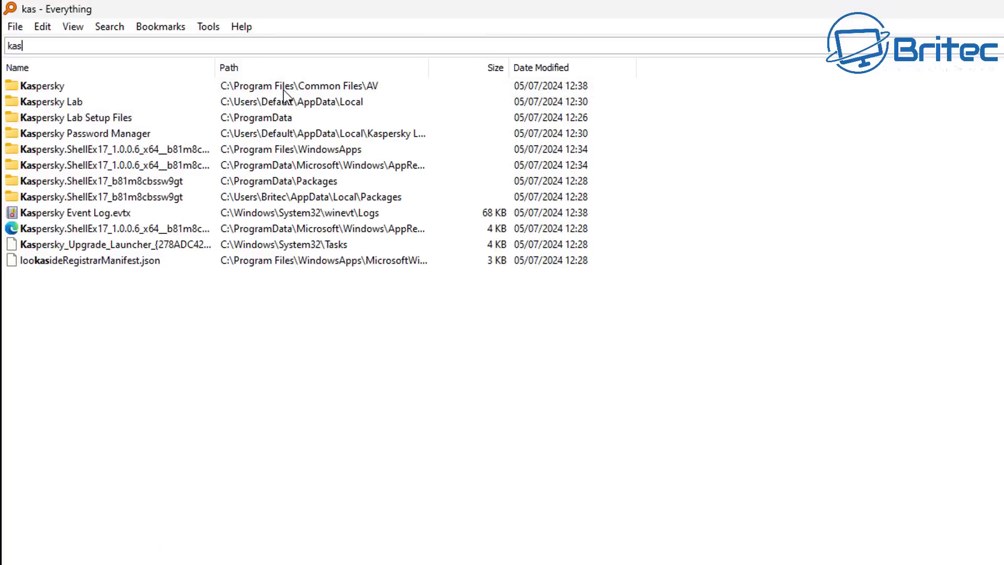
# Search for kaspersky and delete all matching files and folders, permanently deleting the Kaspersky Password Manager folder and retrying the access-restricted ShellEx17 folder.
pyautogui.write('persky')
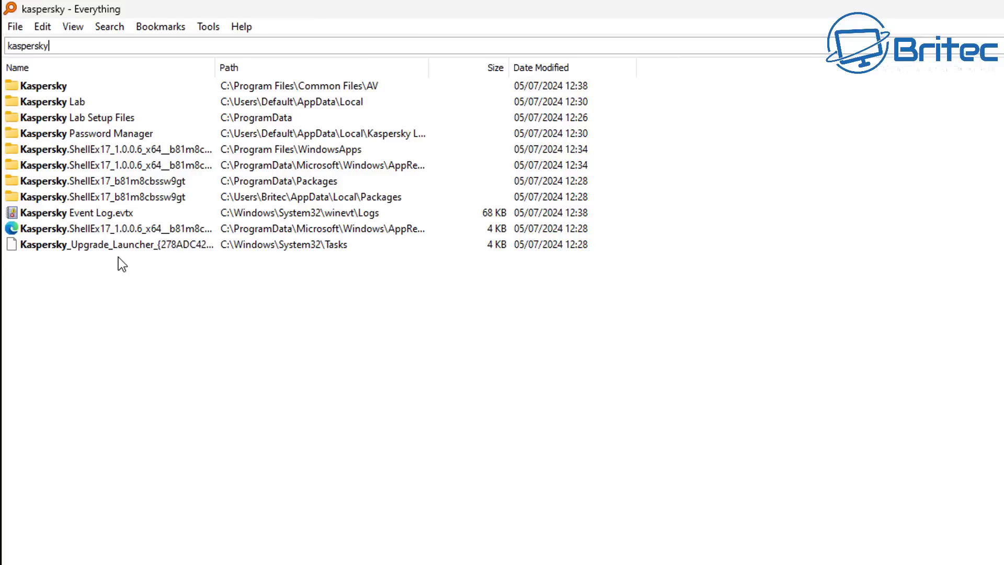
pyautogui.moveTo(133, 284); pyautogui.dragTo(31, 79)
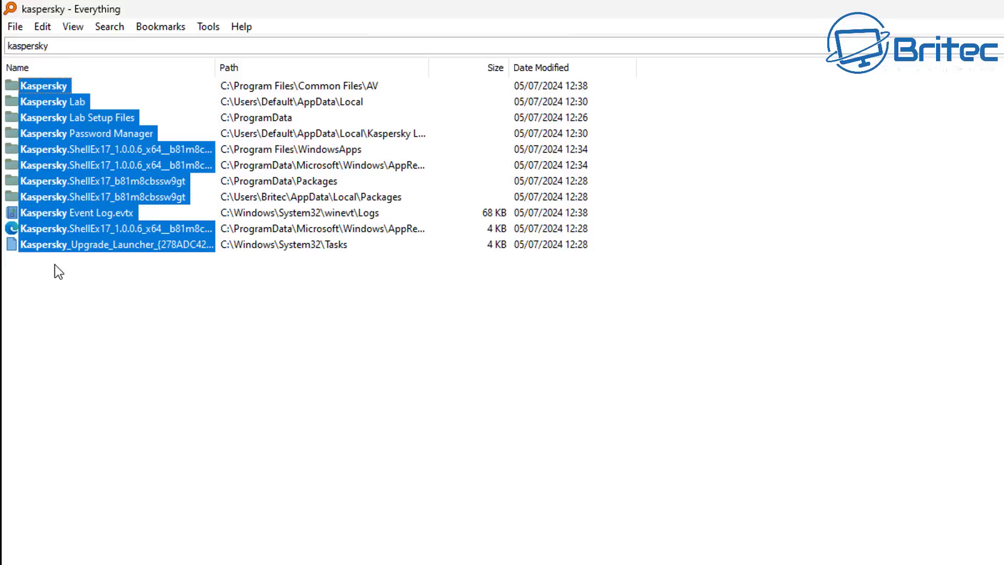
pyautogui.press('Delete')
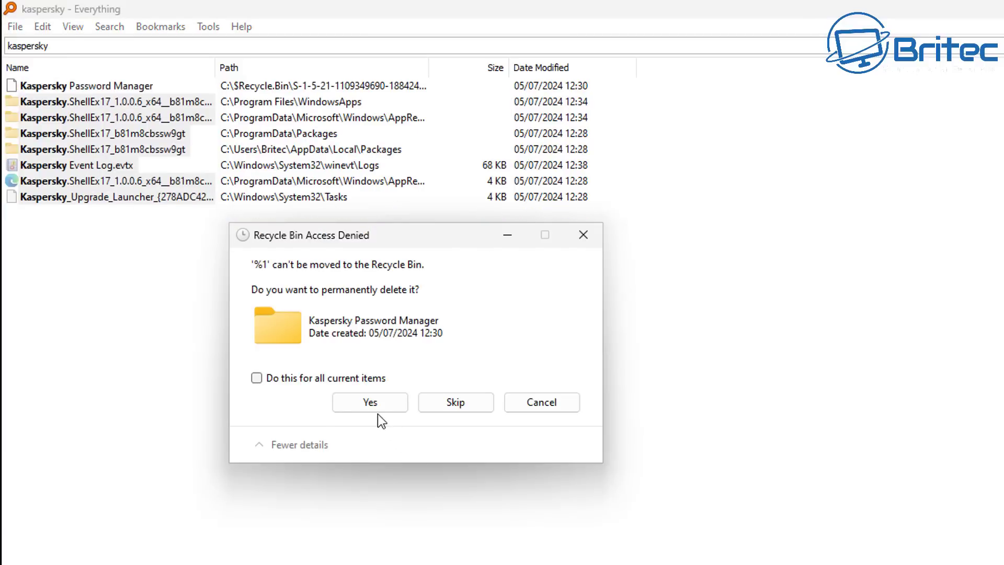
pyautogui.click(371, 402)
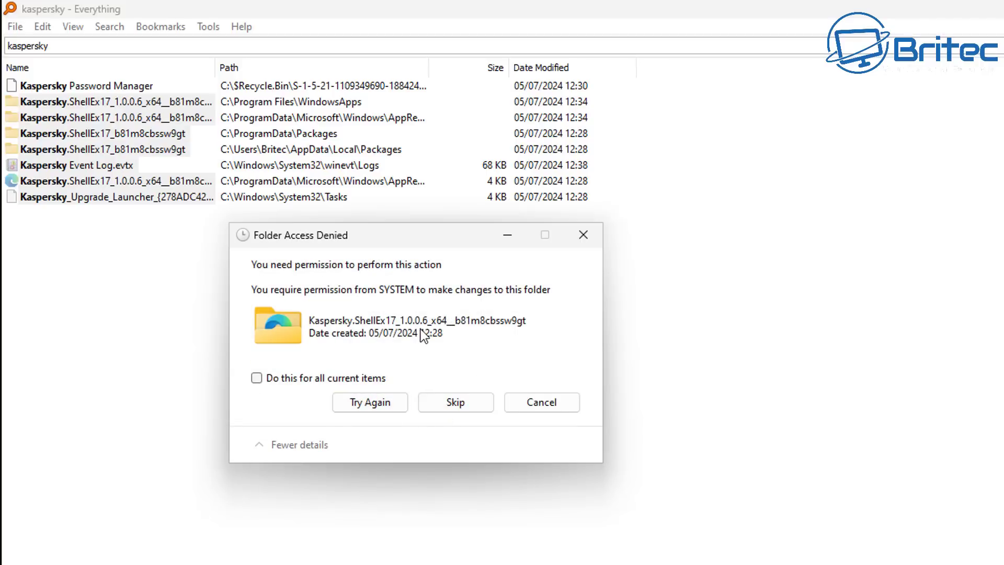
pyautogui.click(350, 402)
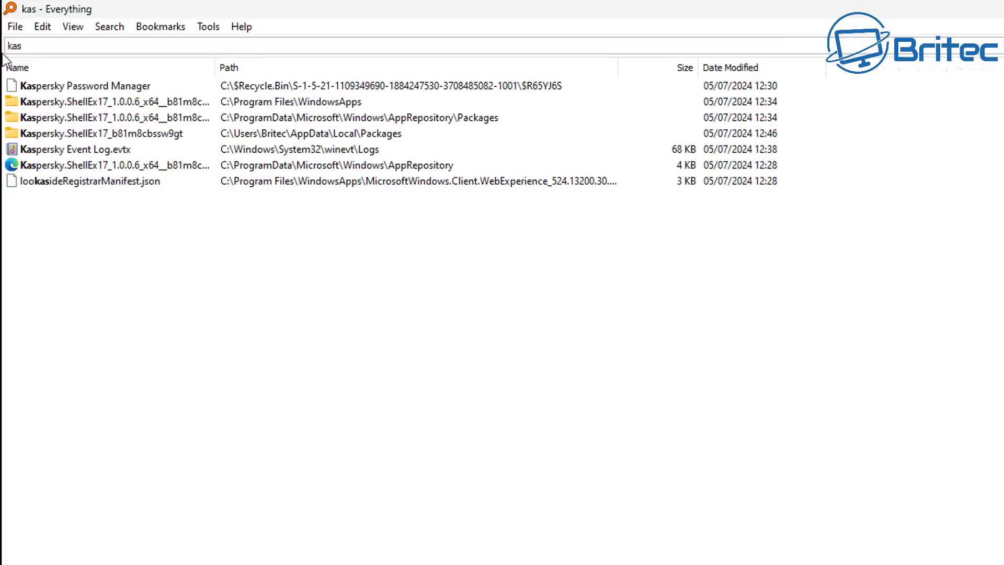
# Try to delete lookasideRegistrarManifest.json from the WindowsApps folder.
pyautogui.press('Tab')
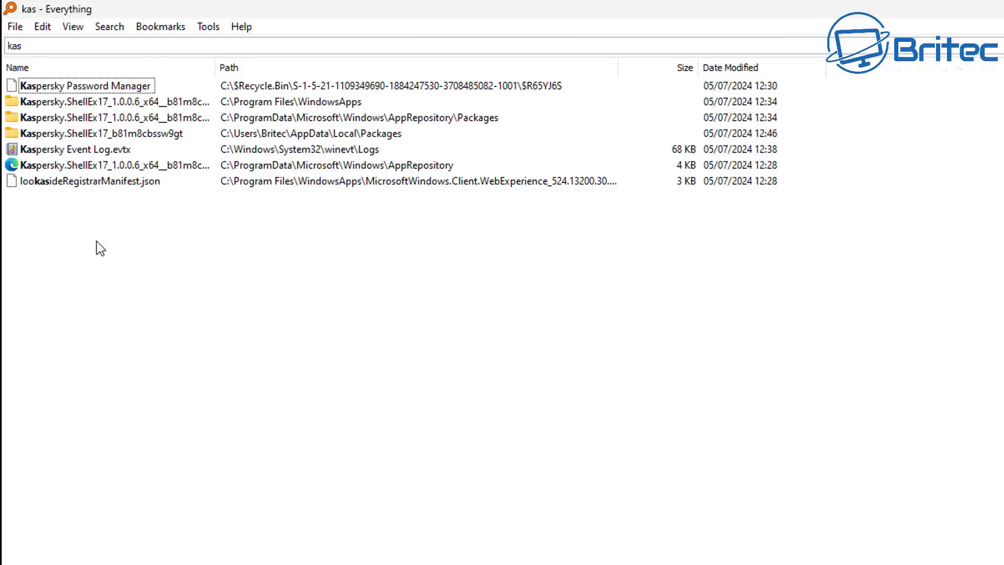
pyautogui.click(94, 182)
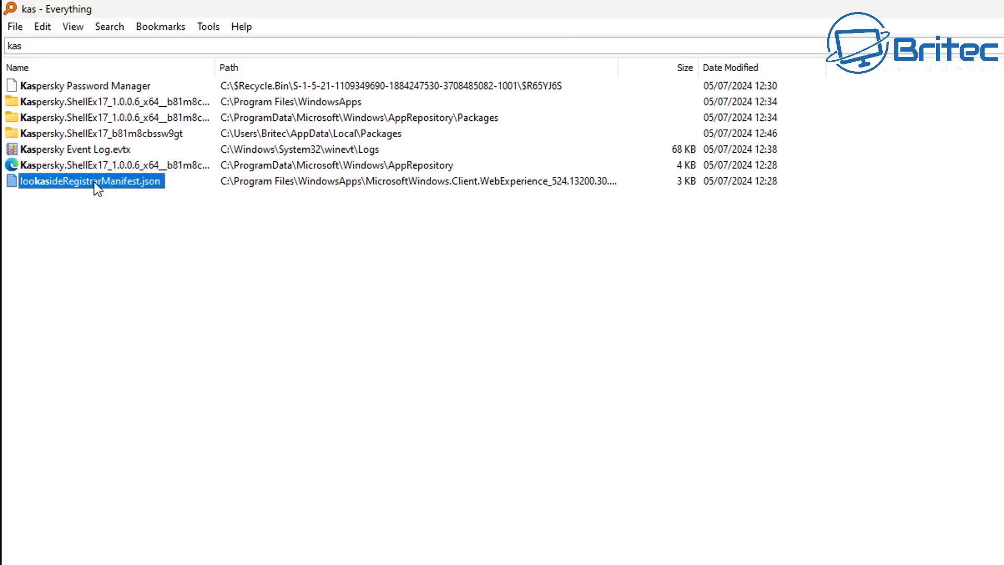
pyautogui.rightClick(96, 187)
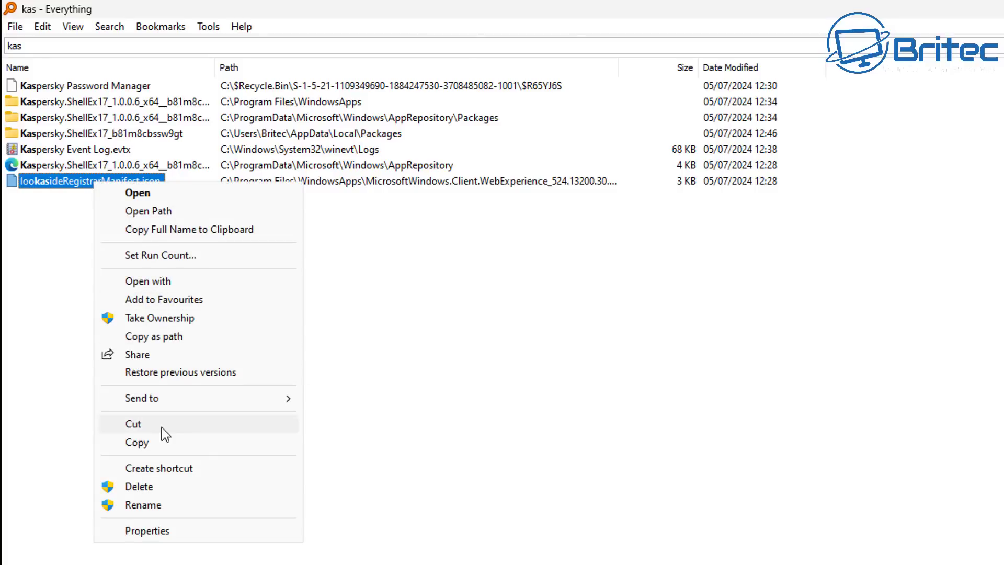
pyautogui.click(143, 488)
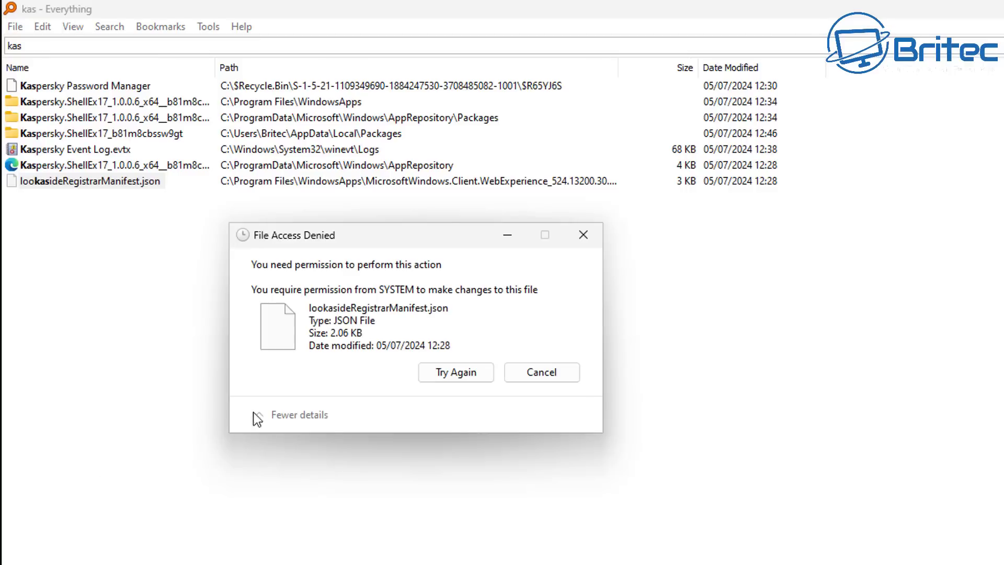
pyautogui.click(523, 375)
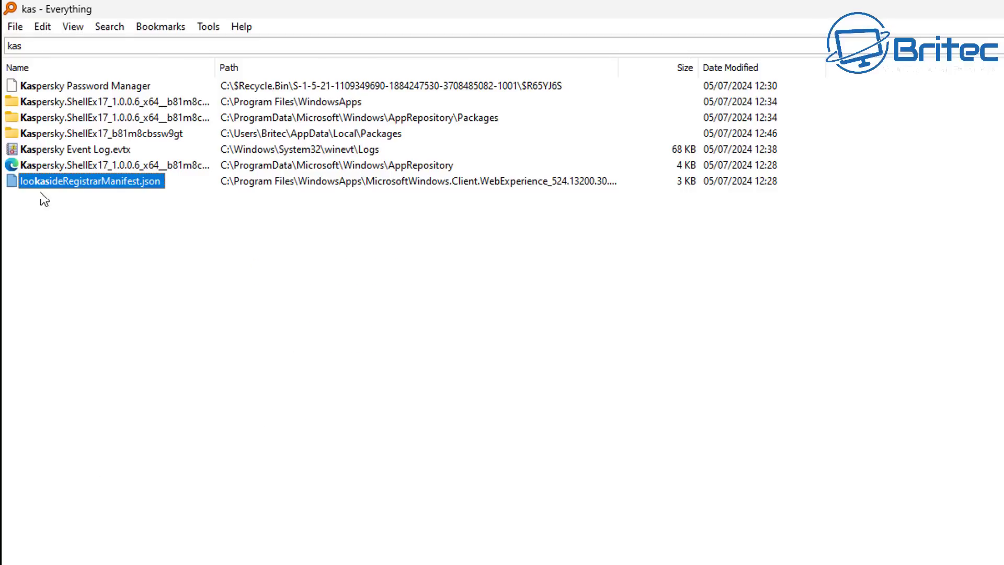
# Take ownership of lookasideRegistrarManifest.json in the WindowsApps folder and delete the file.
pyautogui.rightClick(55, 181)
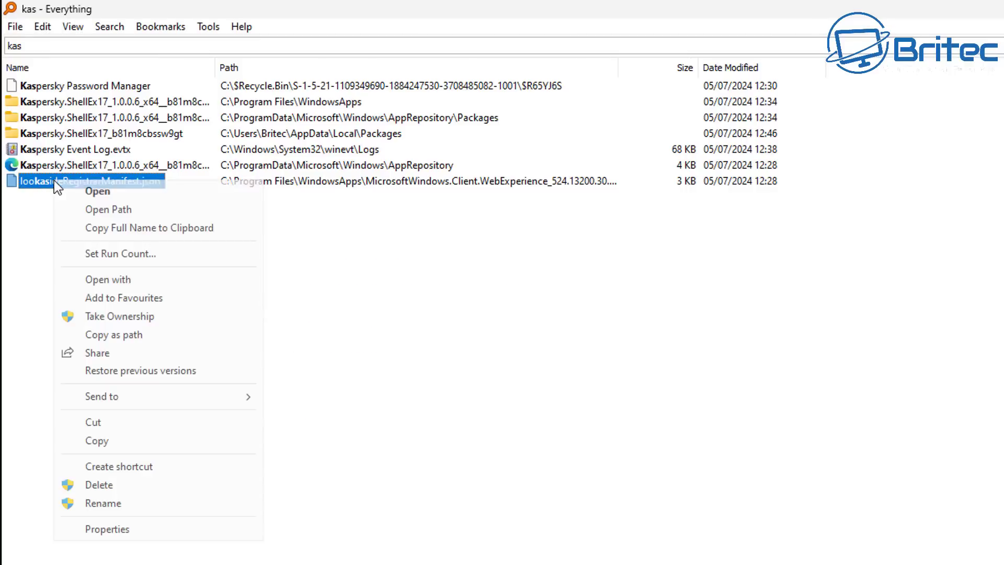
pyautogui.click(131, 315)
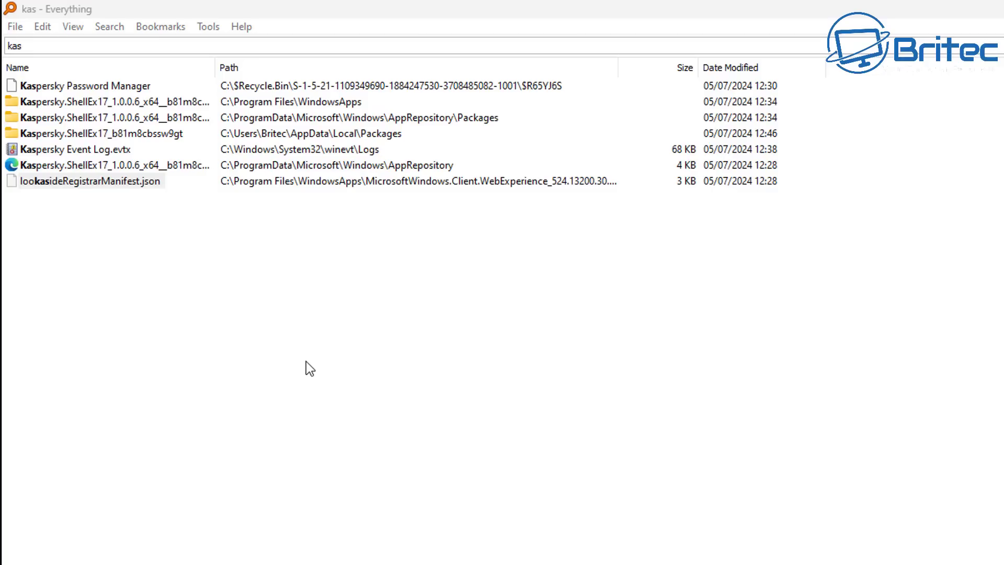
pyautogui.rightClick(124, 184)
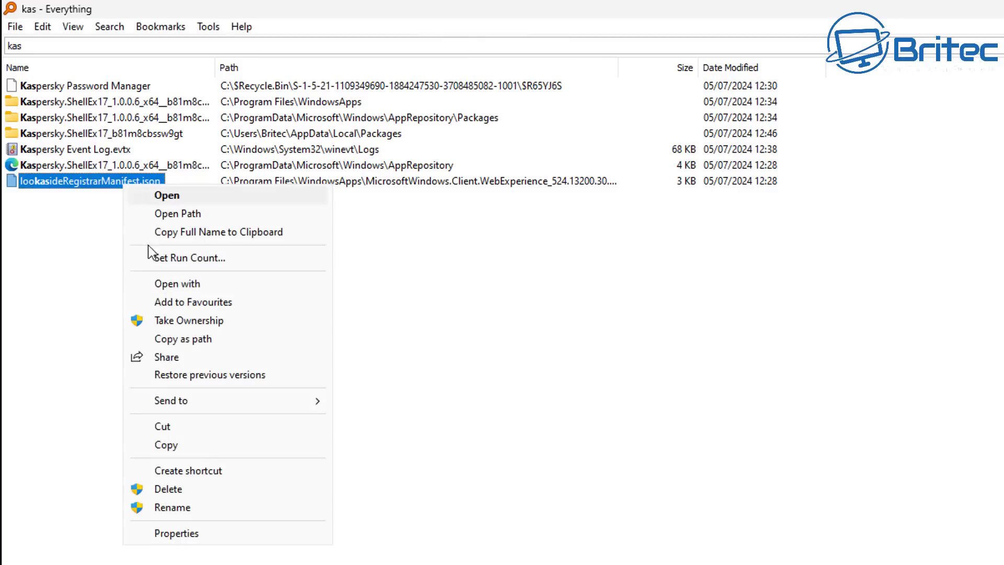
pyautogui.click(450, 403)
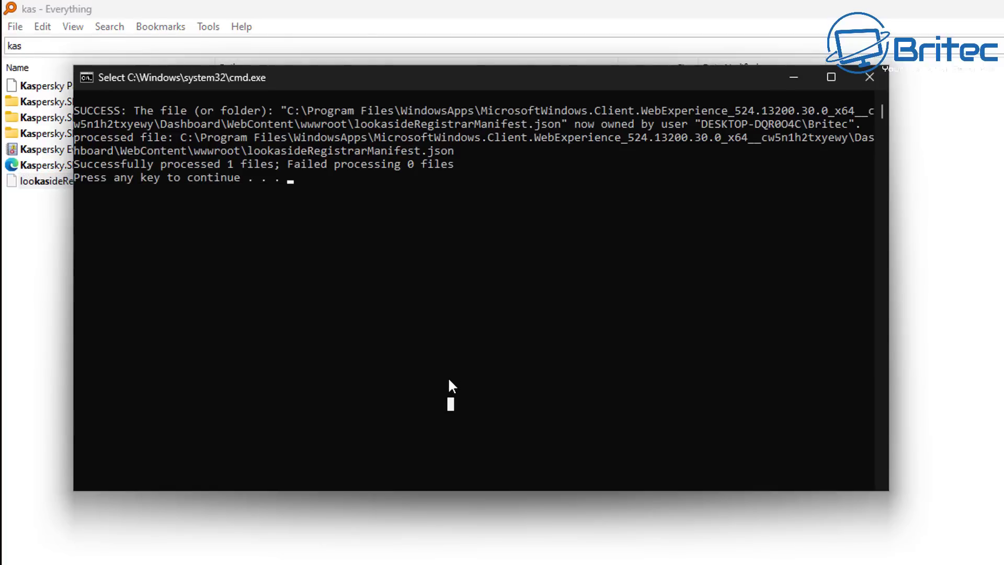
pyautogui.click(556, 208)
pyautogui.press('Escape')
pyautogui.click(514, 230)
pyautogui.press('Escape')
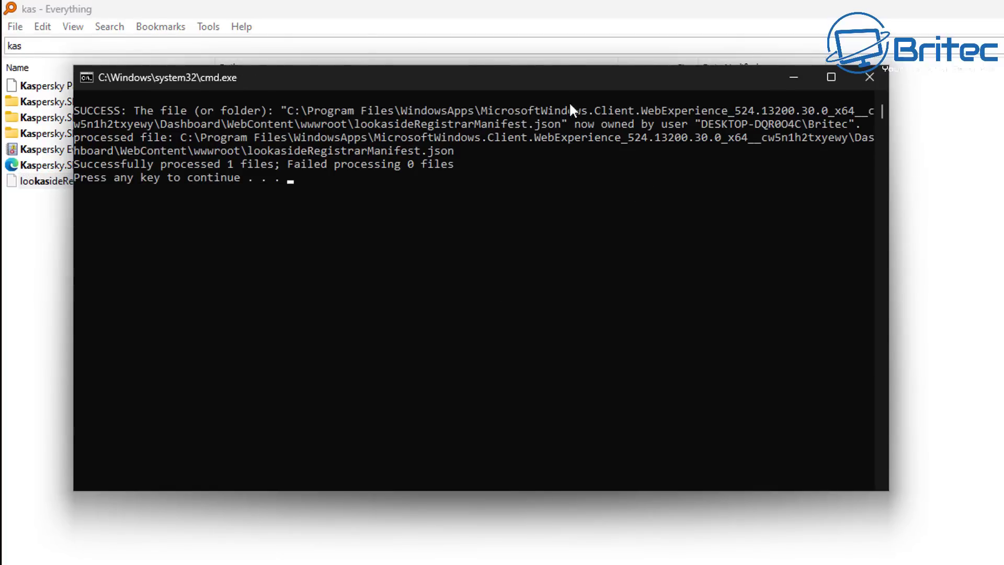
pyautogui.press('Return')
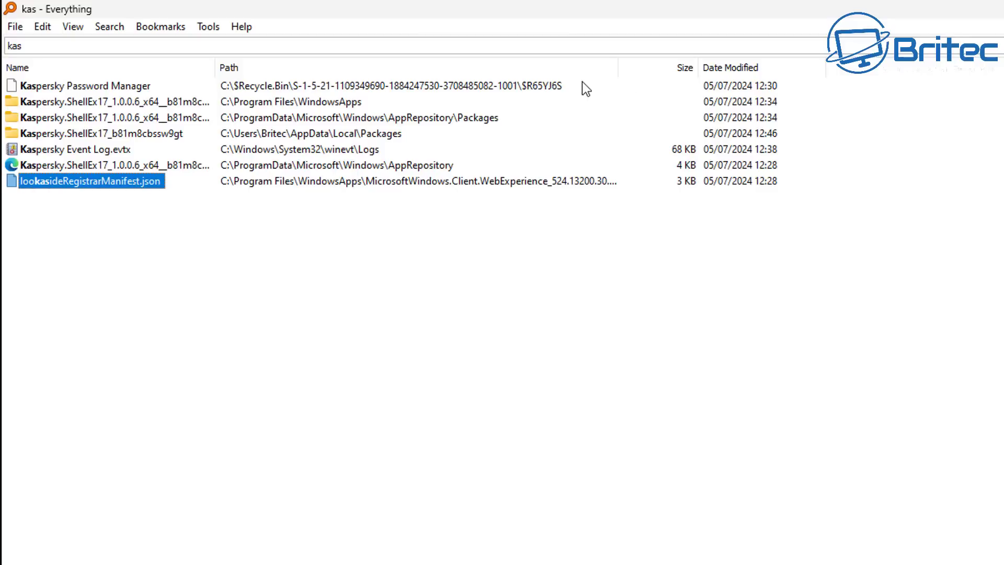
pyautogui.rightClick(162, 180)
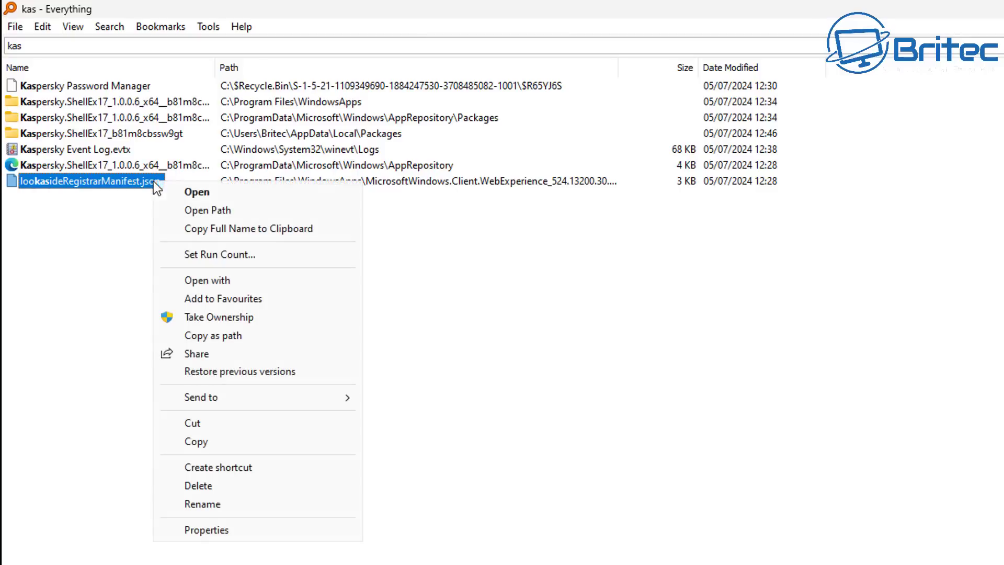
pyautogui.click(207, 491)
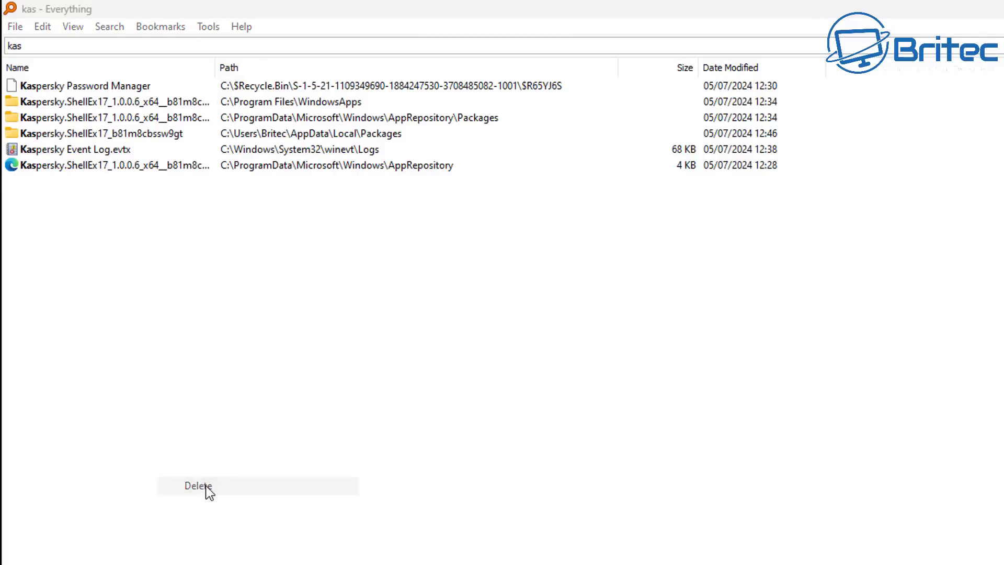
# Take ownership of the Kaspersky.ShellEx17_1.0.0.6_x64__b81m8cbssw9gt.xml file in the AppRepository folder and delete it.
pyautogui.rightClick(104, 165)
pyautogui.click(160, 302)
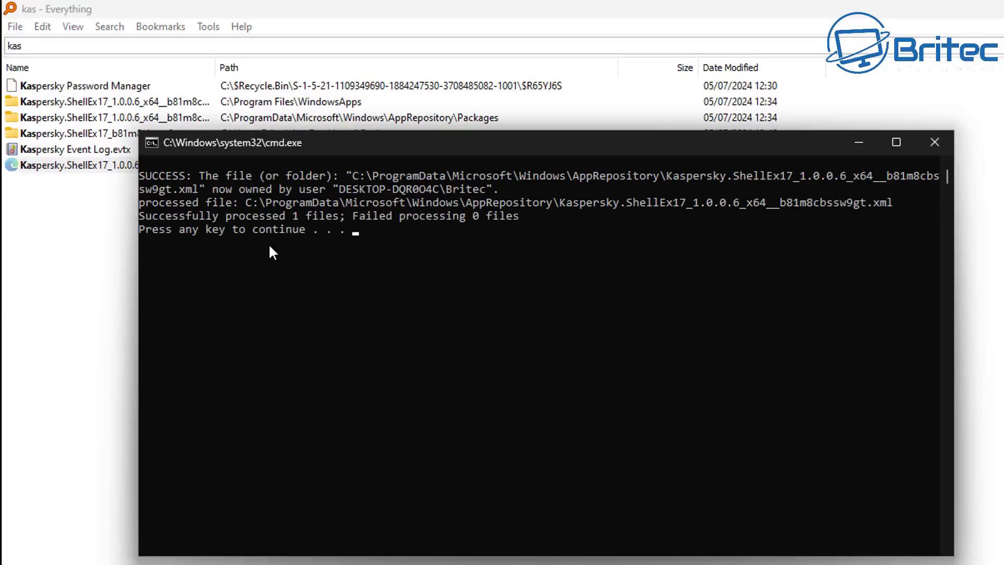
pyautogui.click(317, 282)
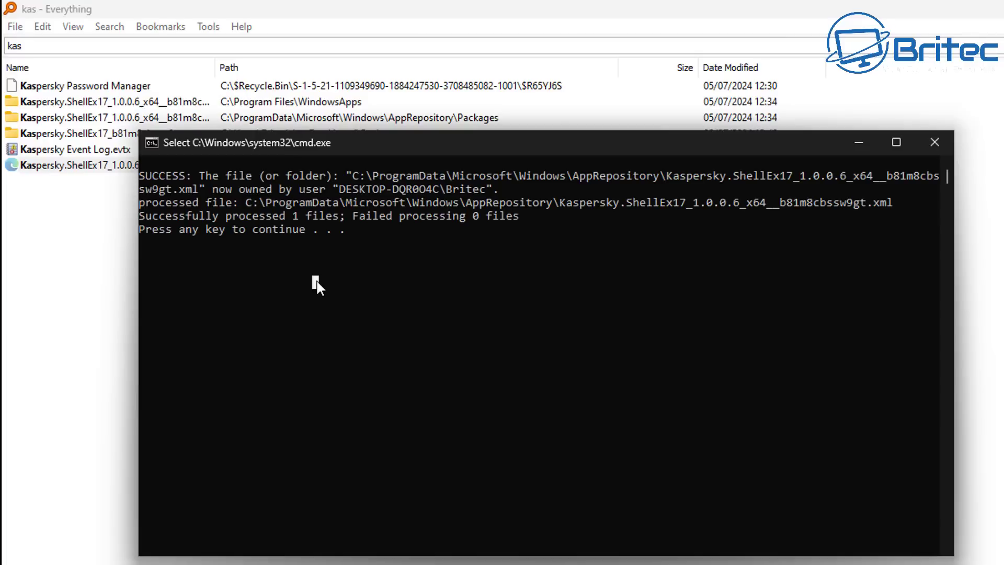
pyautogui.click(365, 142)
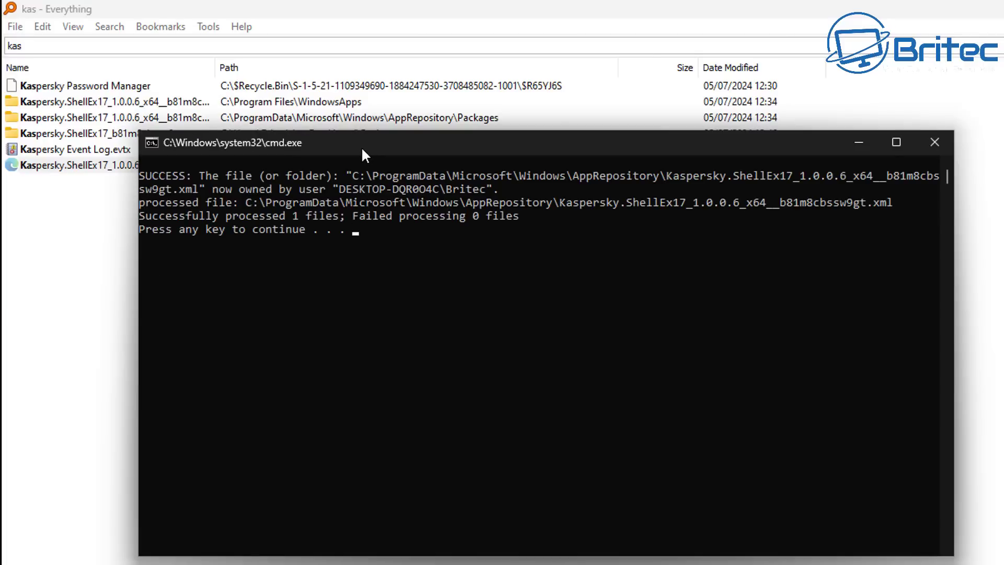
pyautogui.press('Return')
pyautogui.rightClick(152, 164)
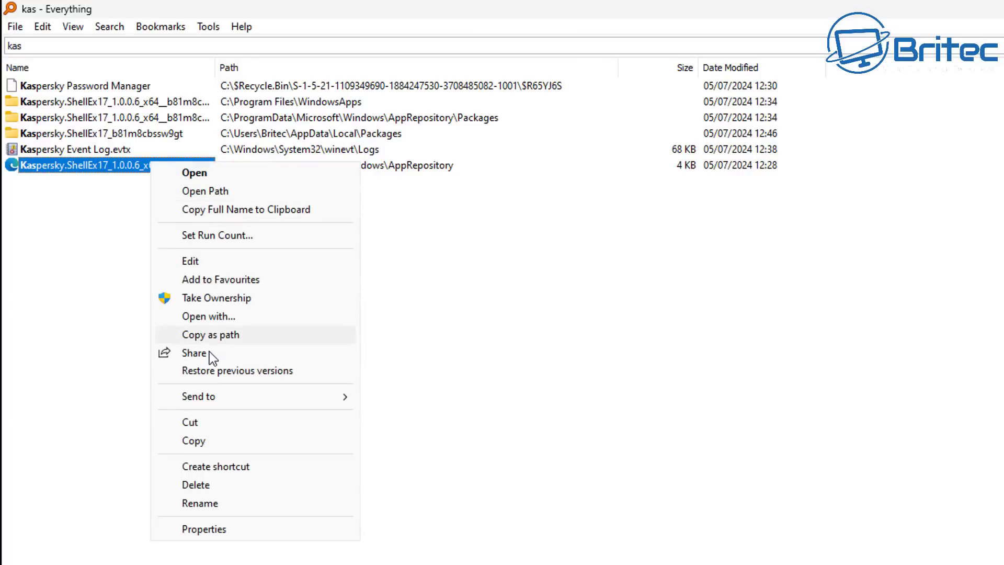
pyautogui.click(198, 486)
# Take ownership of the Kaspersky.ShellEx17_b81m8cbssw9gt folder under AppData\Local\Packages and delete it.
pyautogui.click(139, 143)
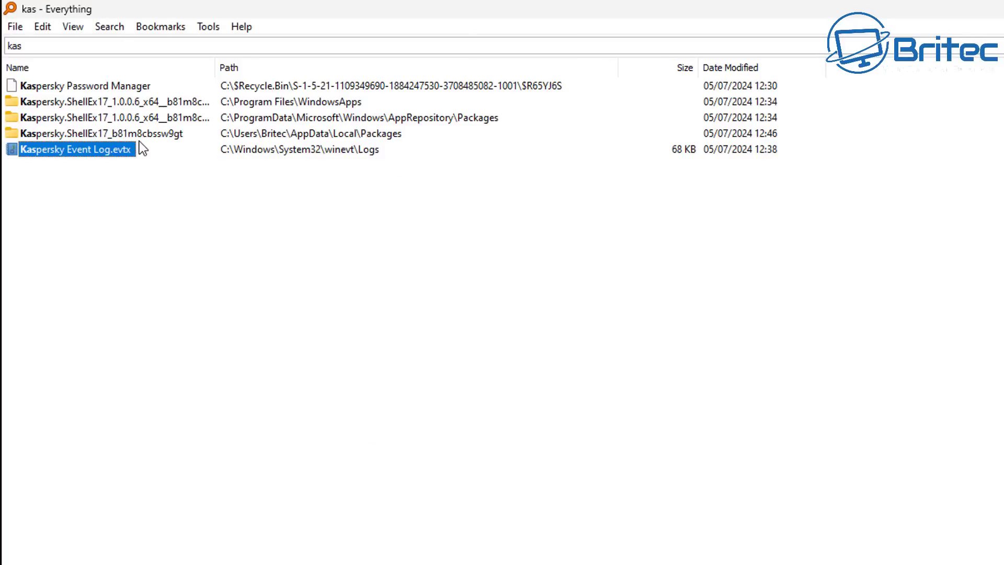
pyautogui.rightClick(139, 132)
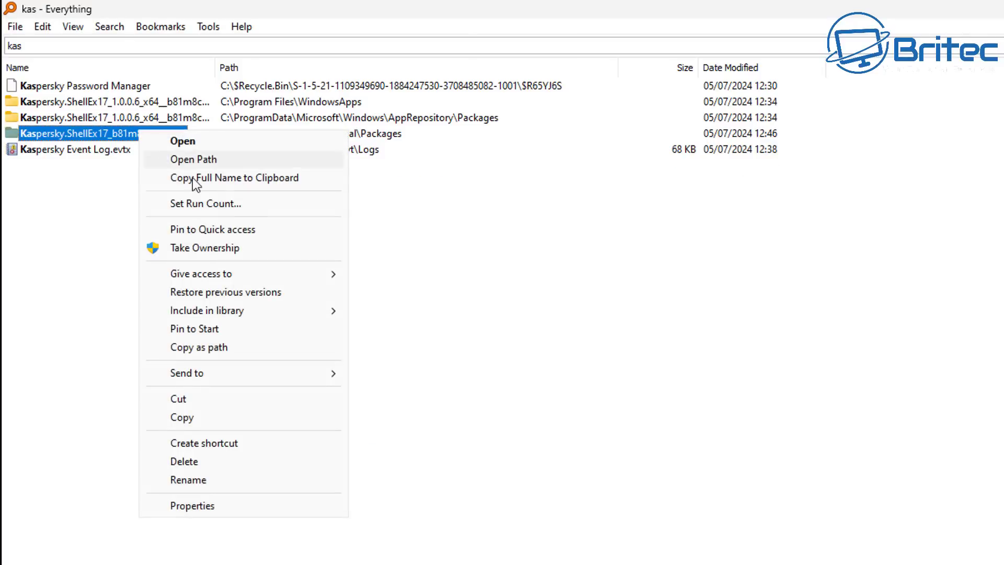
pyautogui.click(194, 251)
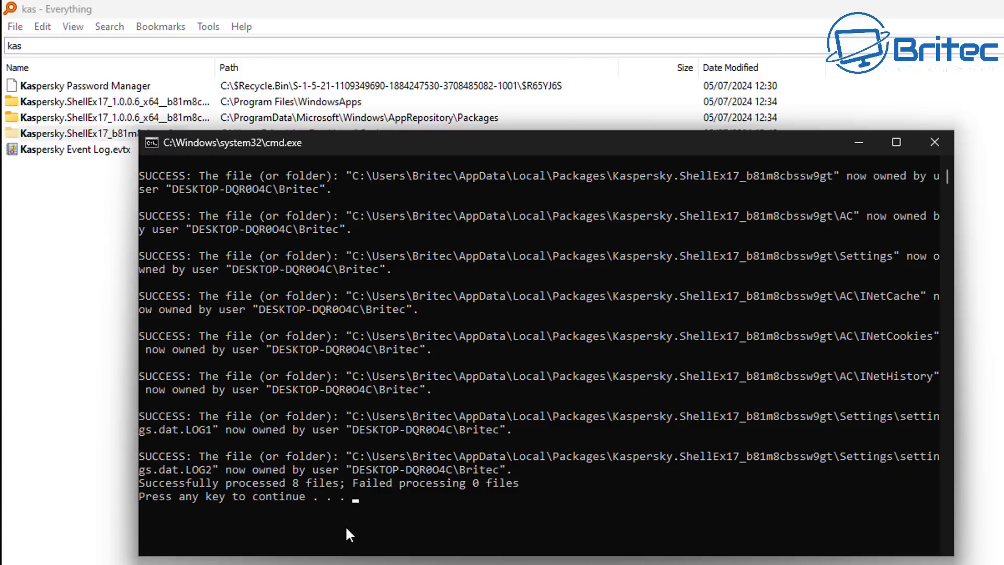
pyautogui.press('Return')
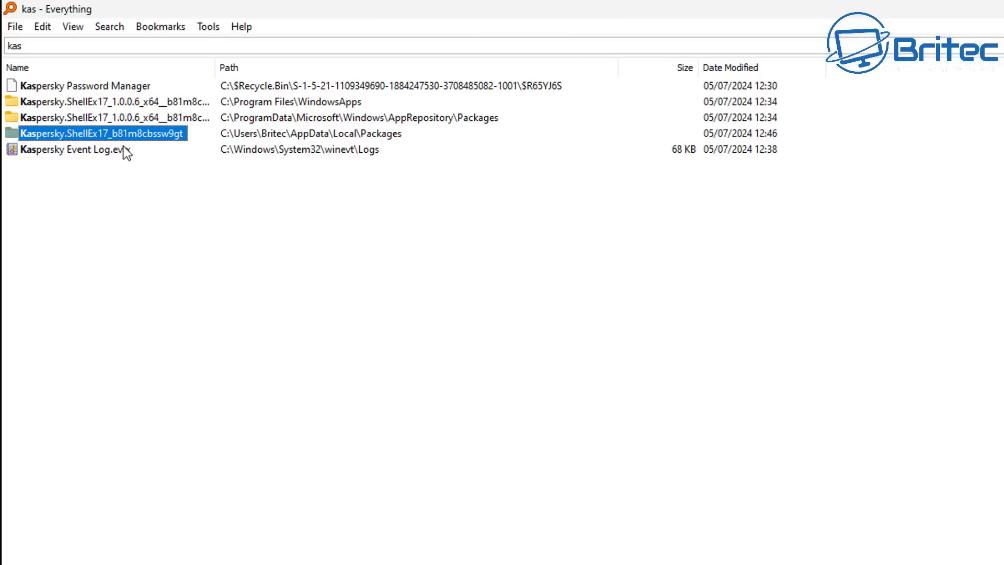
pyautogui.rightClick(127, 134)
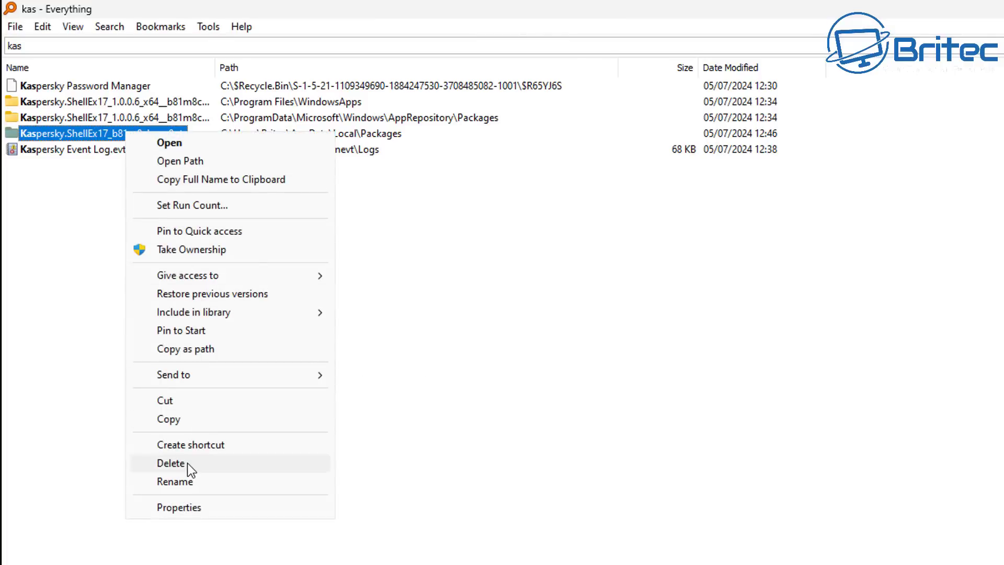
pyautogui.click(187, 463)
# Take ownership of the Kaspersky.ShellEx17_1.0.0.6_x64__b81m8cbssw9gt folder in AppRepository\Packages and delete it.
pyautogui.rightClick(136, 116)
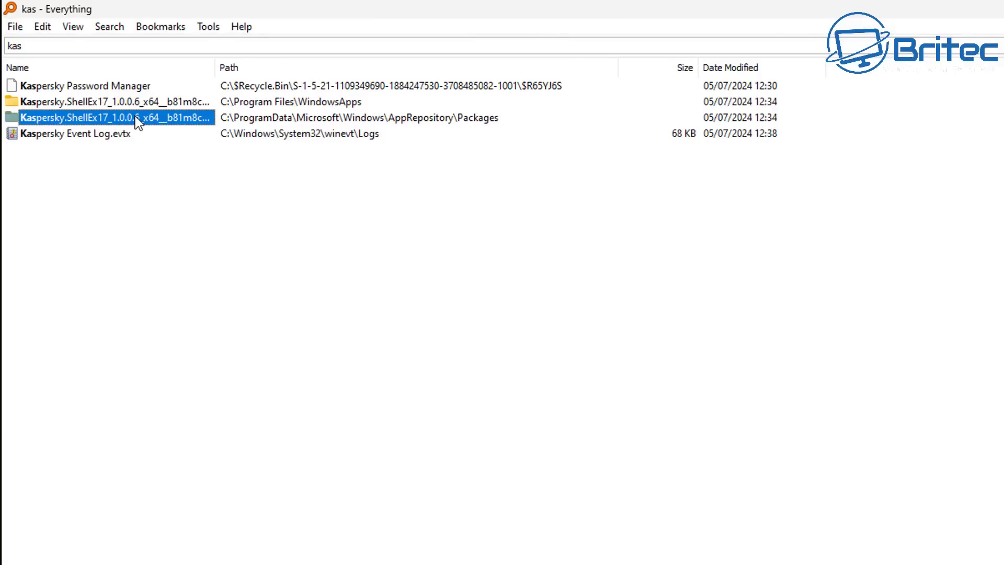
pyautogui.click(194, 234)
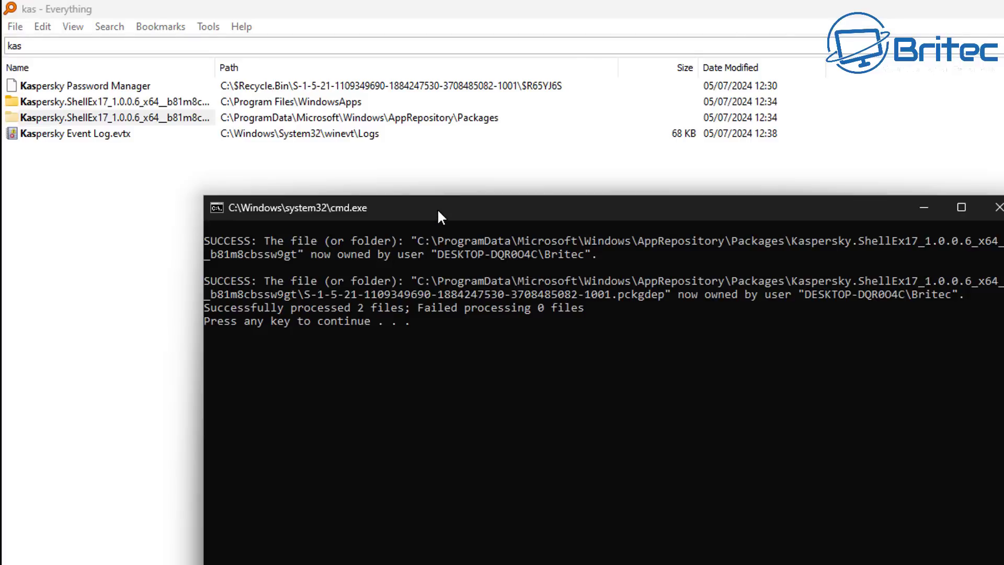
pyautogui.press('Return')
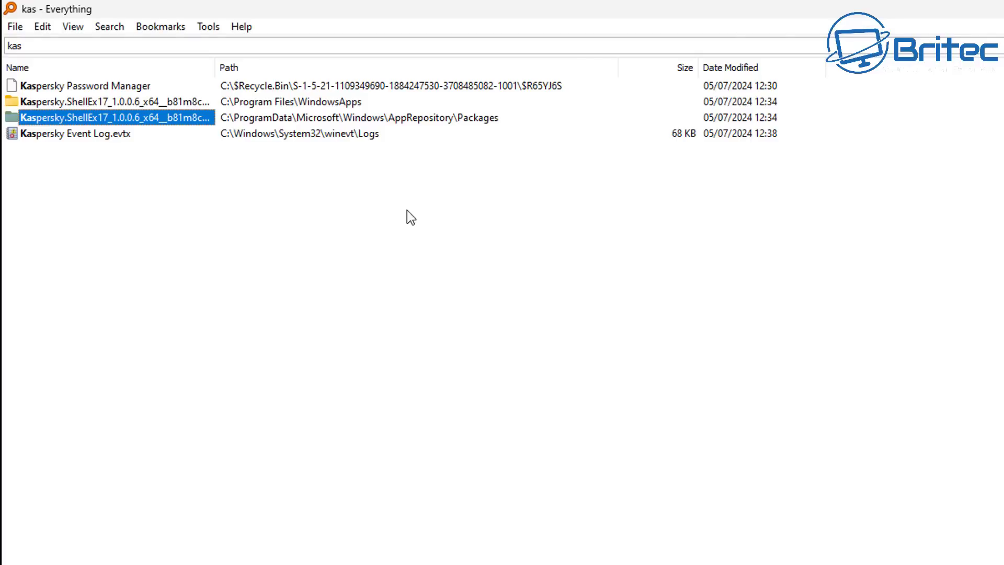
pyautogui.rightClick(181, 116)
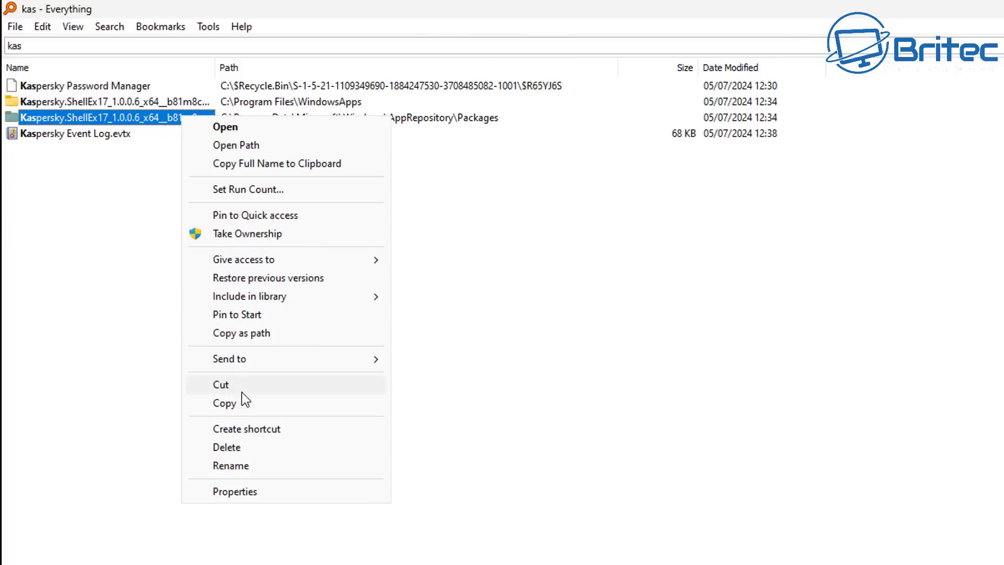
pyautogui.click(233, 446)
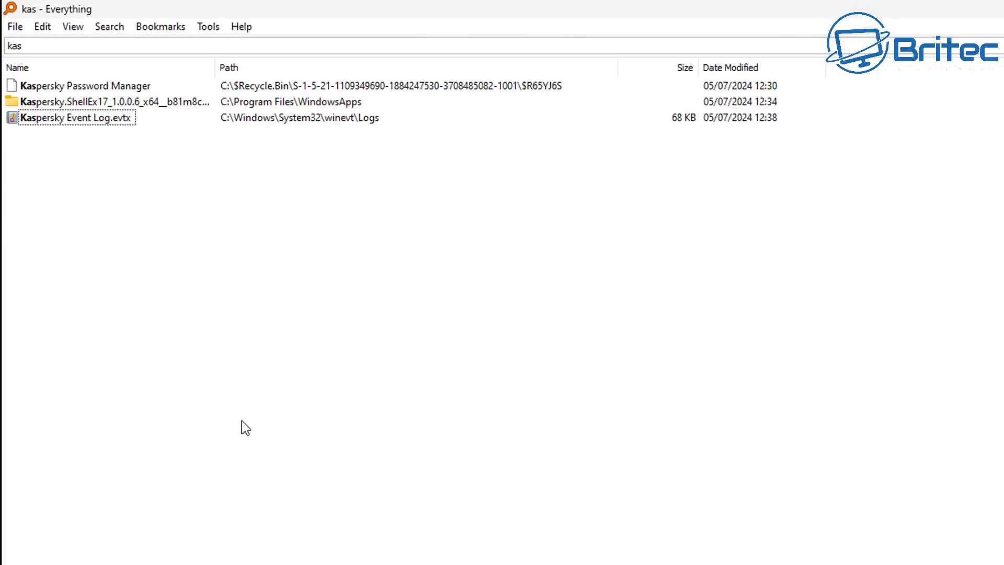
# Take ownership of the Kaspersky.ShellEx17_1.0.0.6_x64__b81m8cbssw9gt folder in C:\Program Files\WindowsApps and delete it.
pyautogui.rightClick(146, 99)
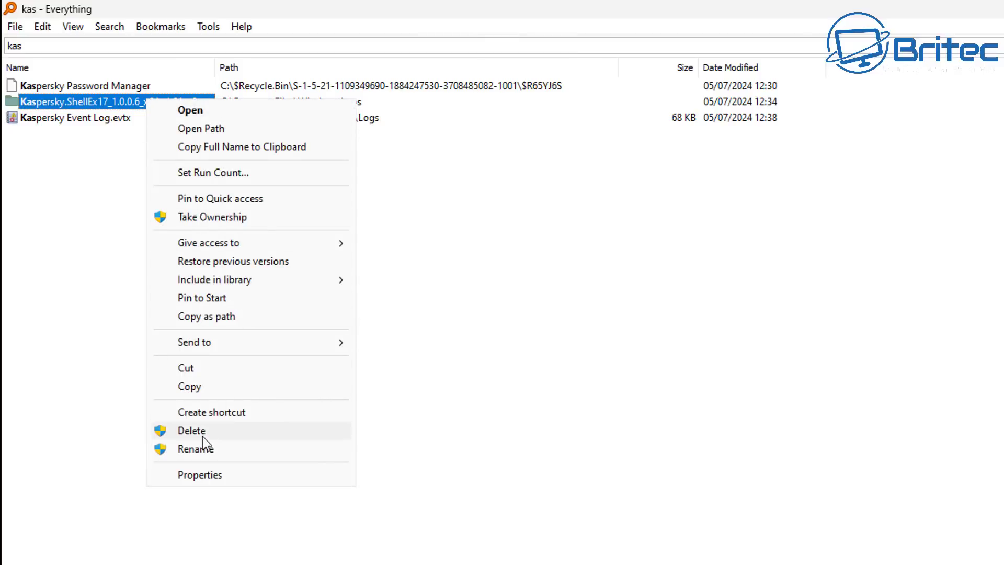
pyautogui.click(201, 202)
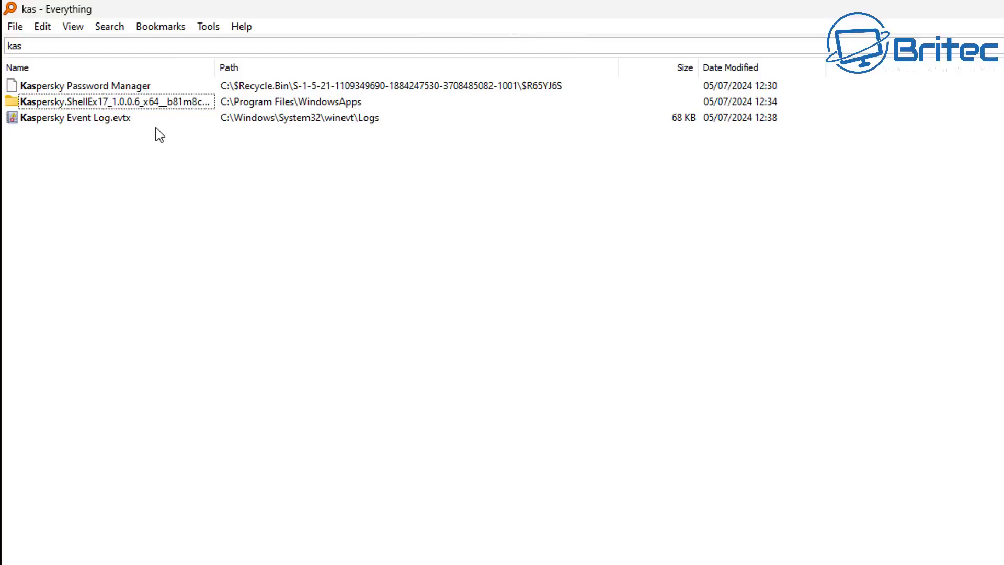
pyautogui.rightClick(152, 105)
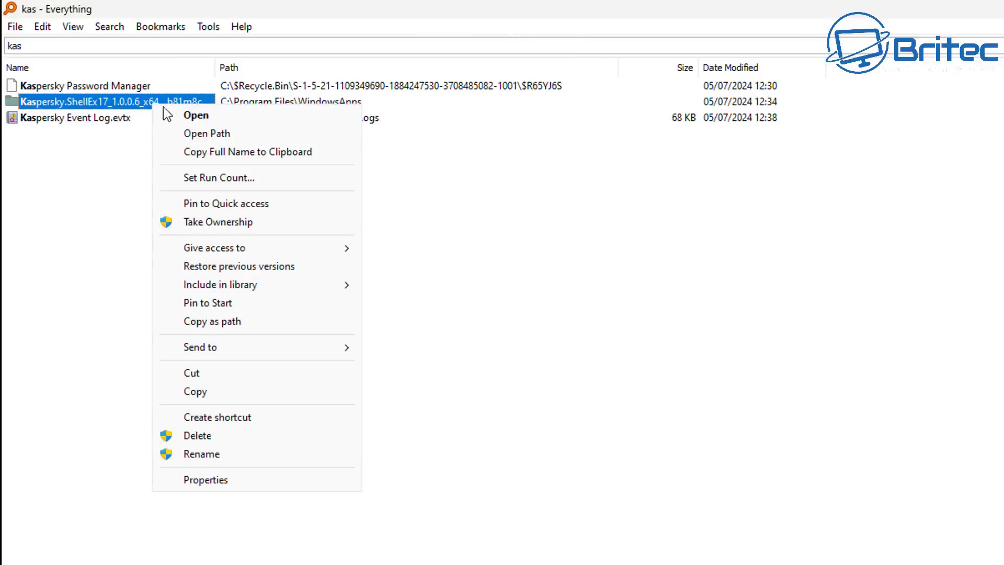
pyautogui.click(218, 222)
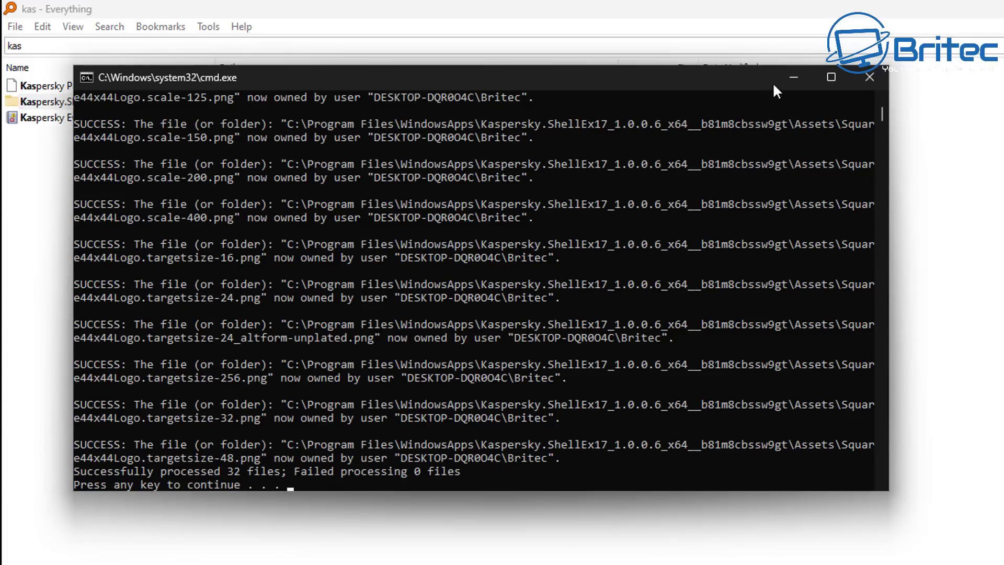
pyautogui.click(869, 78)
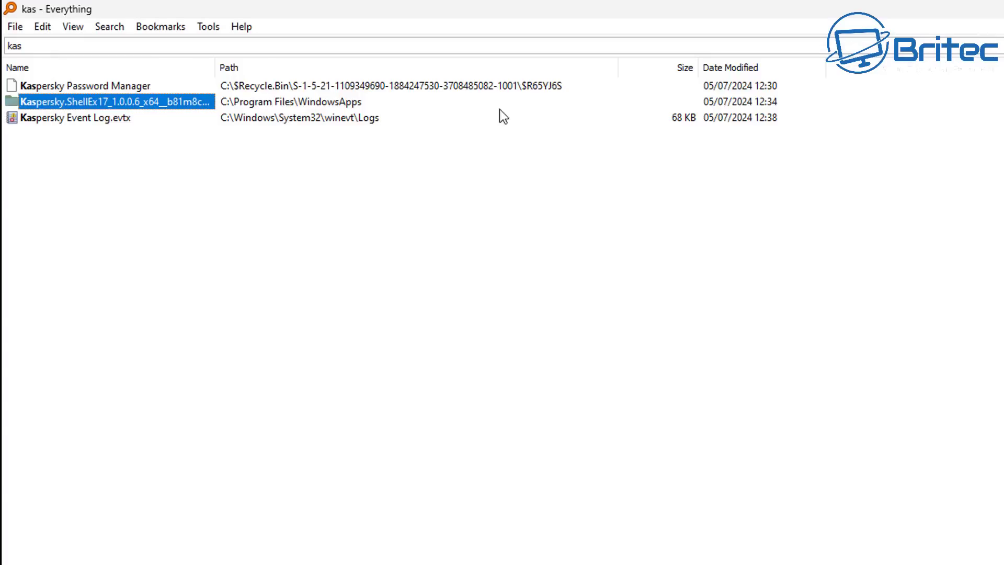
pyautogui.rightClick(170, 100)
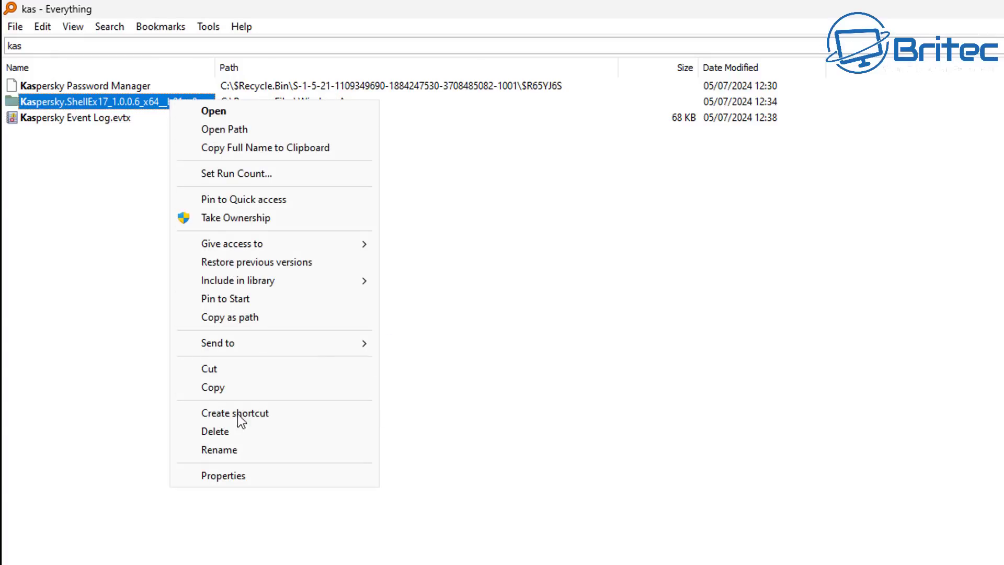
pyautogui.click(226, 432)
# Delete the Kaspersky Password Manager item located in the C: drive's Recycle Bin from the "kas" search results.
pyautogui.click(96, 86)
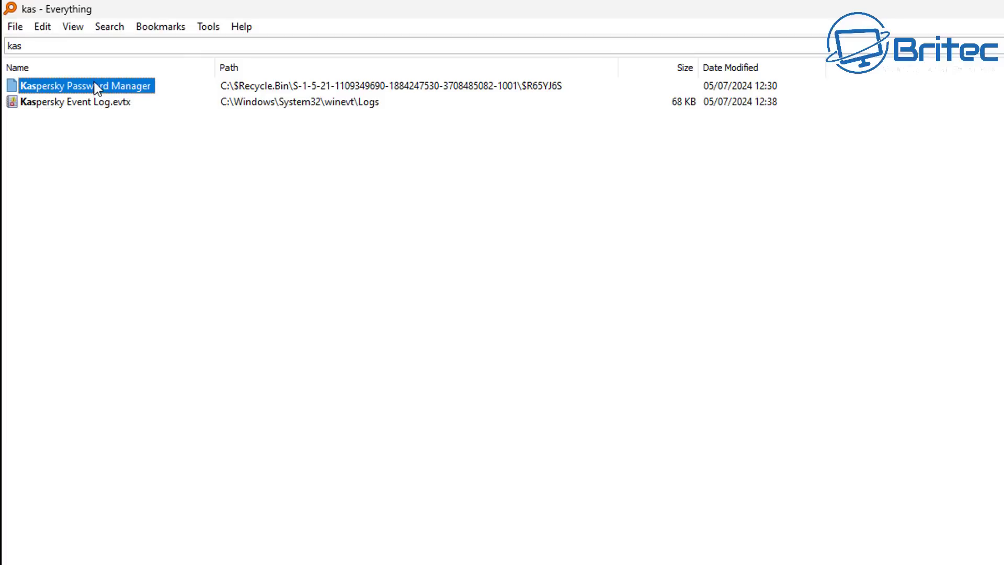
pyautogui.rightClick(112, 85)
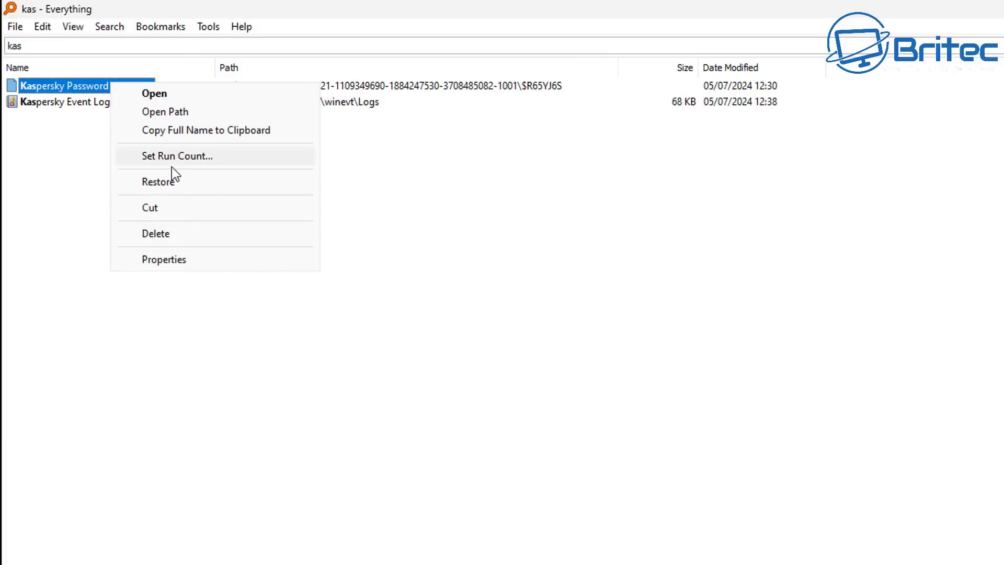
pyautogui.click(78, 83)
pyautogui.rightClick(77, 83)
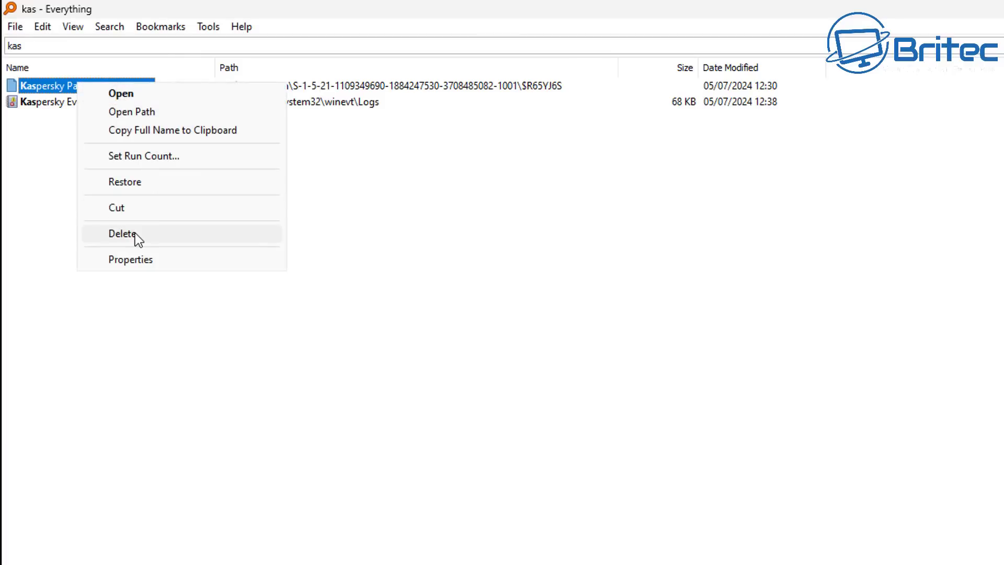
pyautogui.click(135, 233)
pyautogui.click(94, 88)
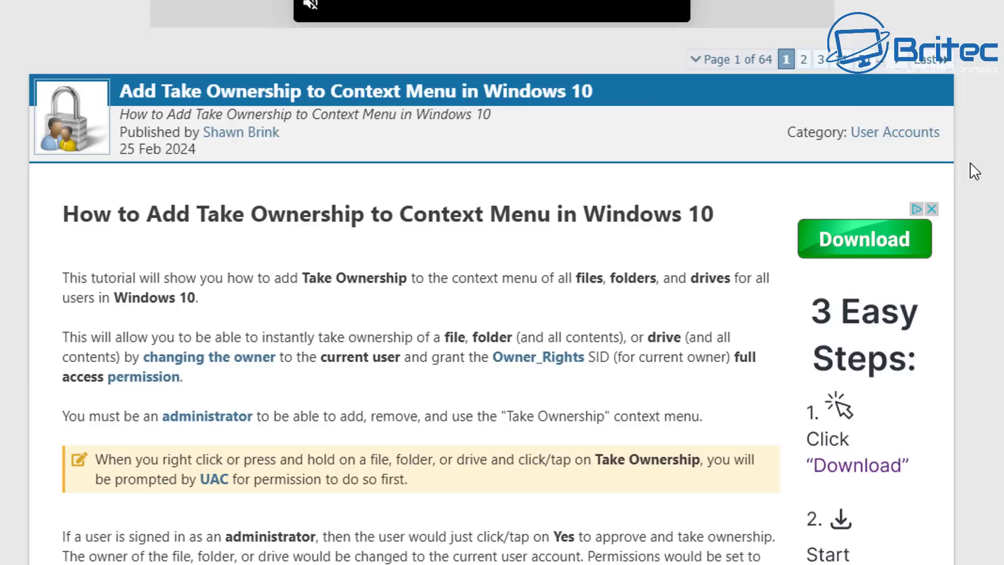
# Examine the tutorials on adding Take Ownership to the context menu, down to the Add_Take_Ownership_to_context_menu.reg download section.
pyautogui.middleClick(972, 168)
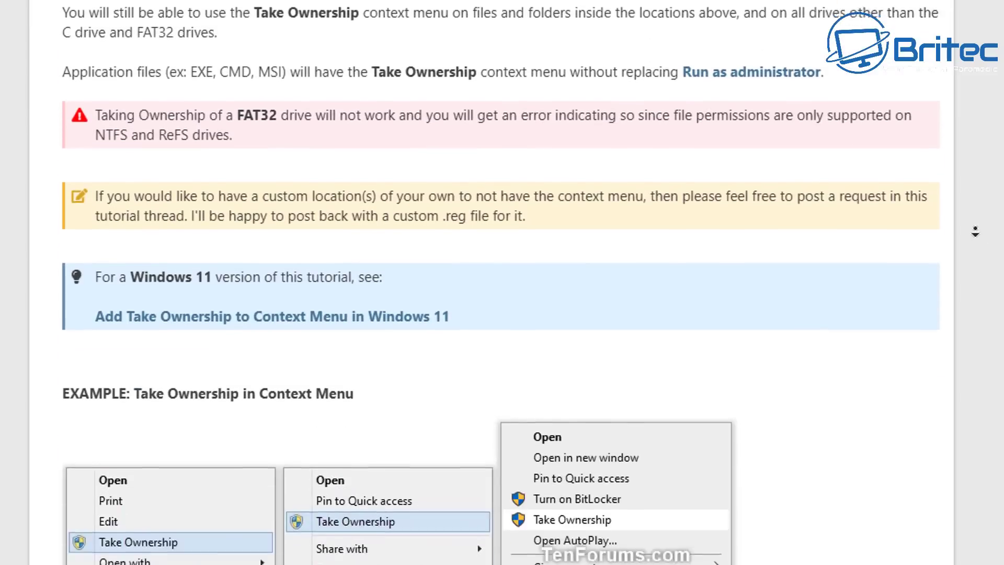
pyautogui.click(975, 244)
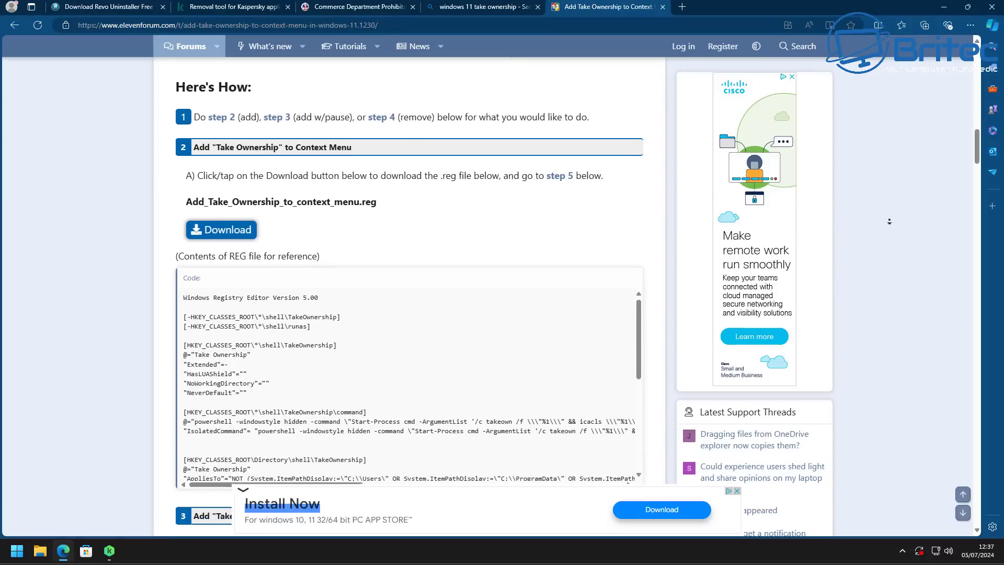
pyautogui.scroll(-1, 530, 253)
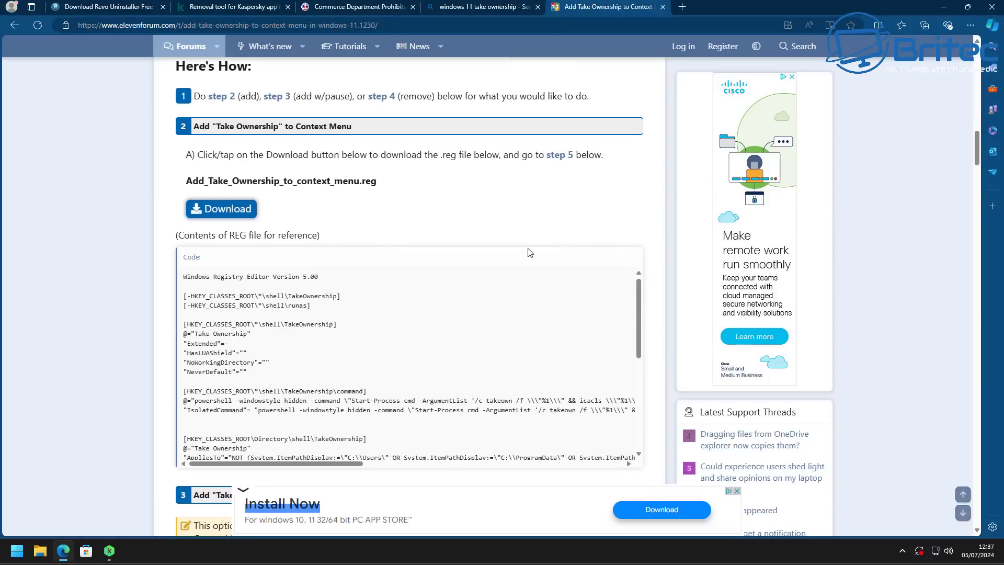
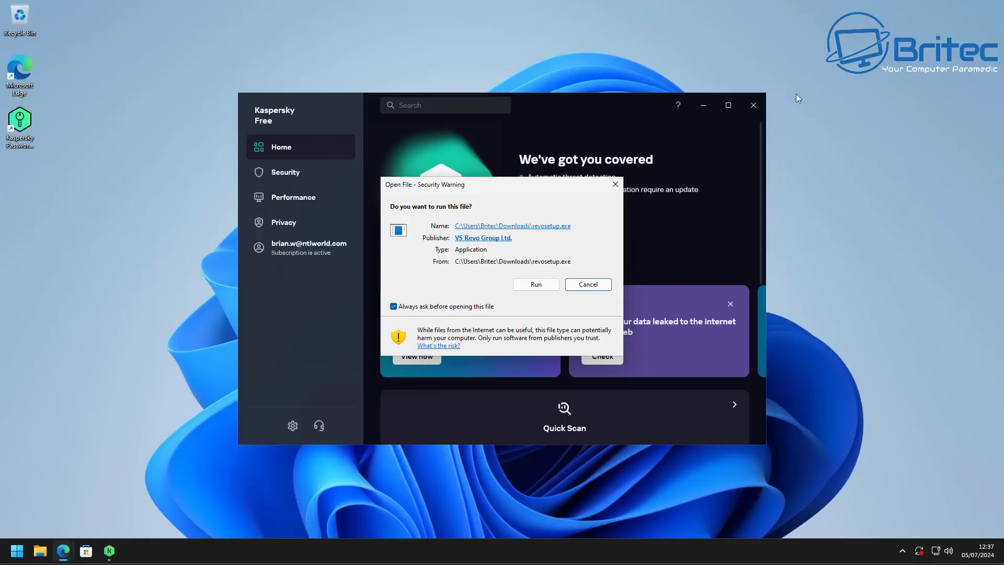
# Run revosetup.exe and install Revo Uninstaller 2.4.5, accepting the licence agreement and keeping the desktop shortcut.
pyautogui.click(703, 105)
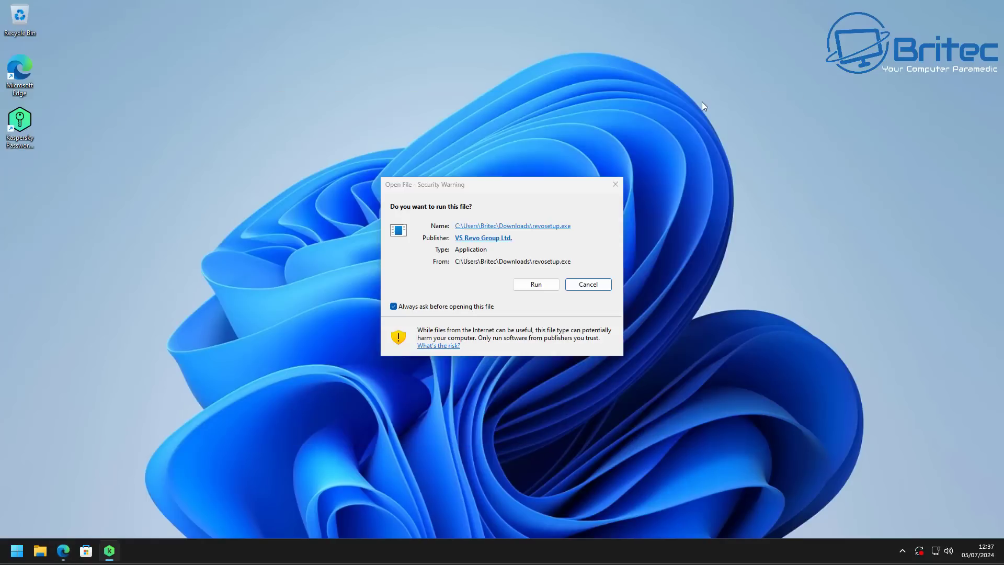
pyautogui.click(537, 284)
pyautogui.click(523, 296)
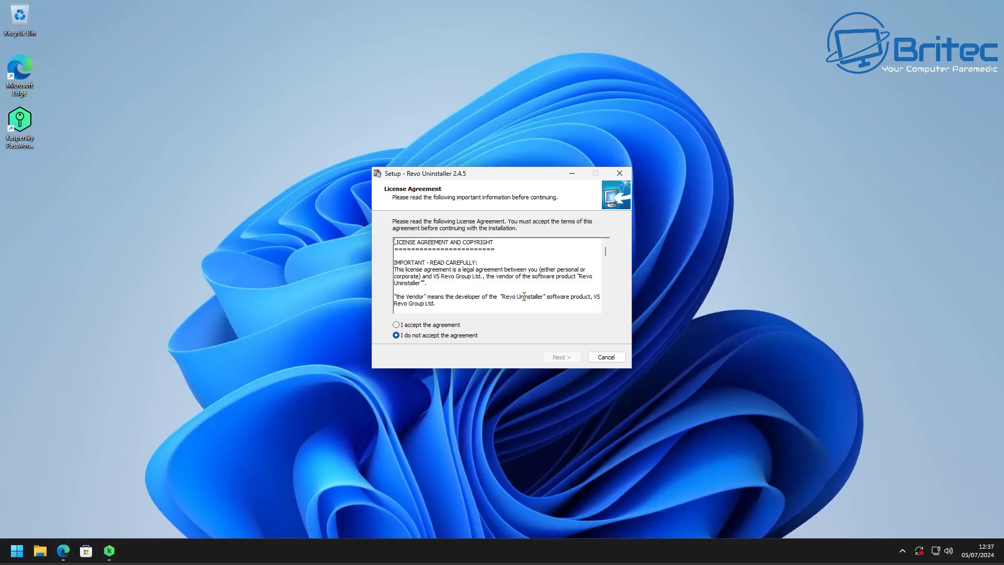
pyautogui.click(438, 328)
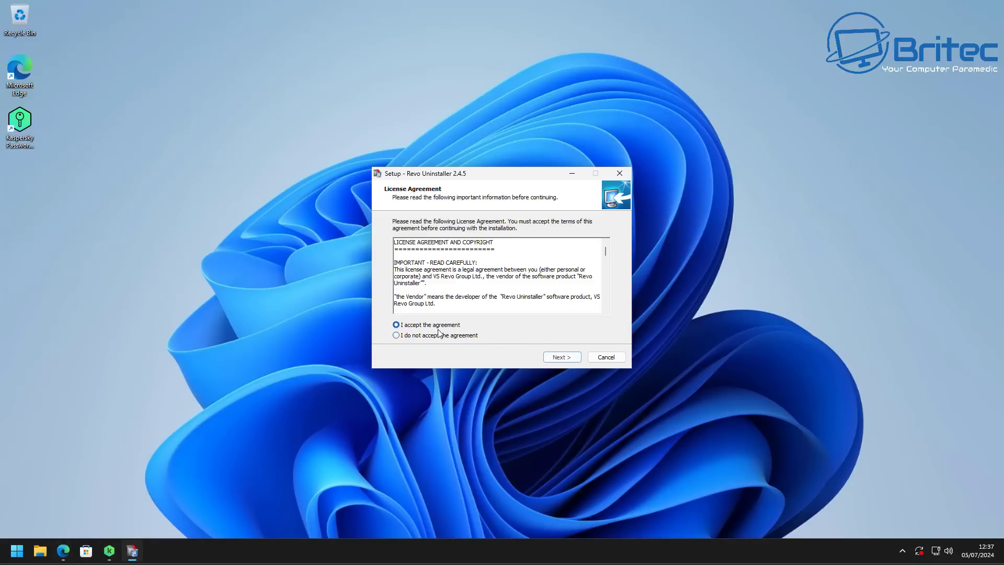
pyautogui.click(558, 359)
pyautogui.click(560, 359)
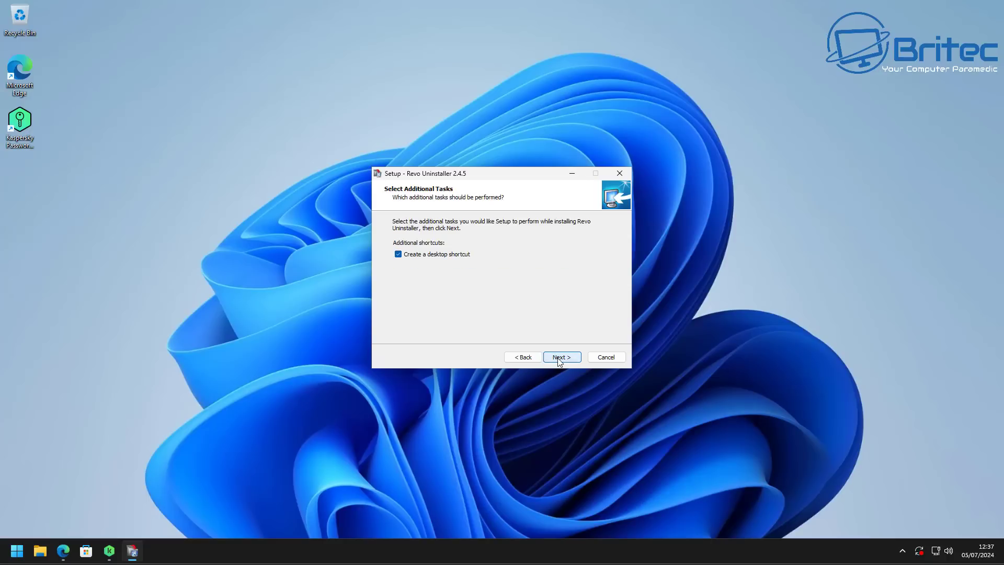
pyautogui.click(560, 359)
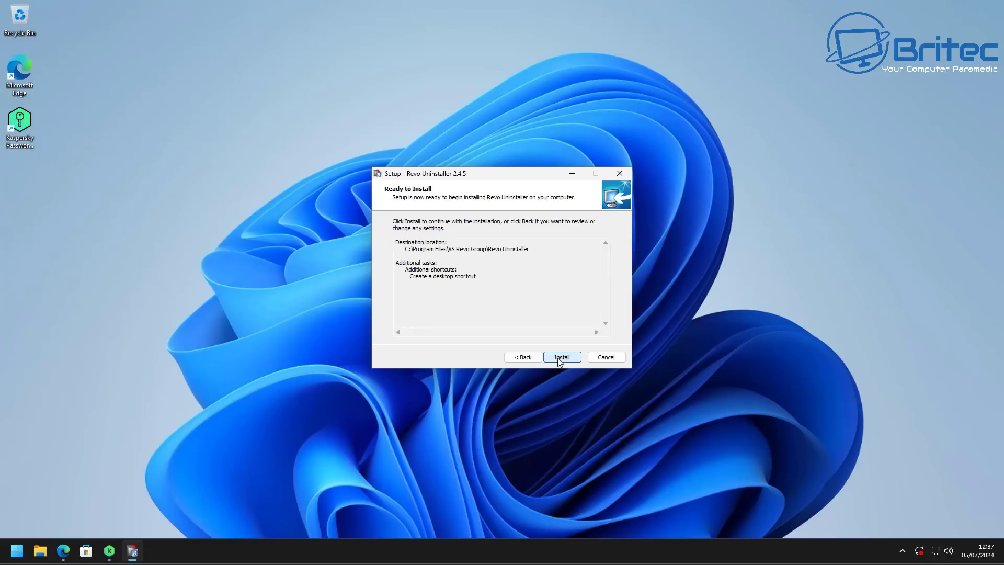
pyautogui.click(559, 359)
pyautogui.click(558, 359)
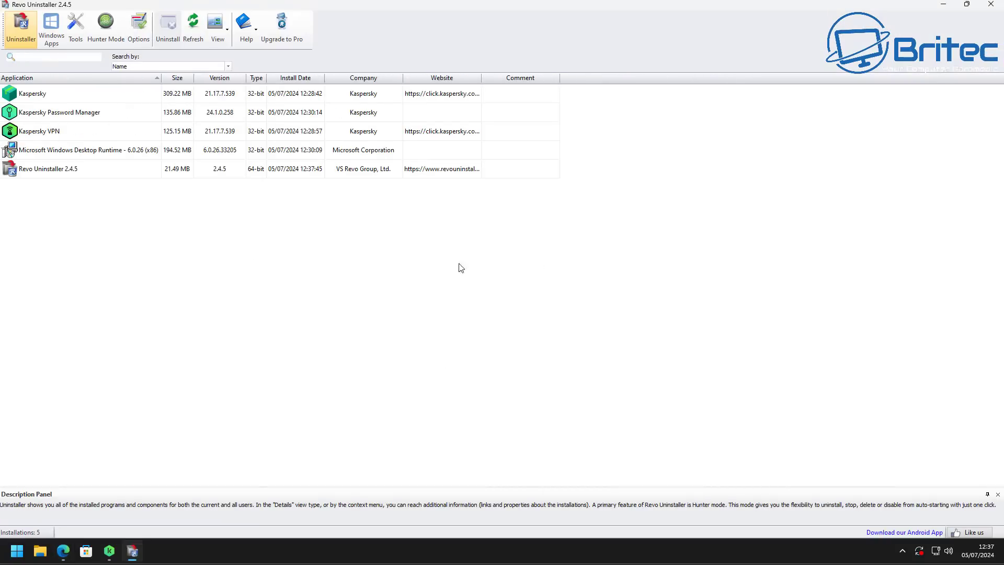
# Start uninstalling the Kaspersky program in Revo Uninstaller, with the option to make a System Restore Point enabled.
pyautogui.click(32, 98)
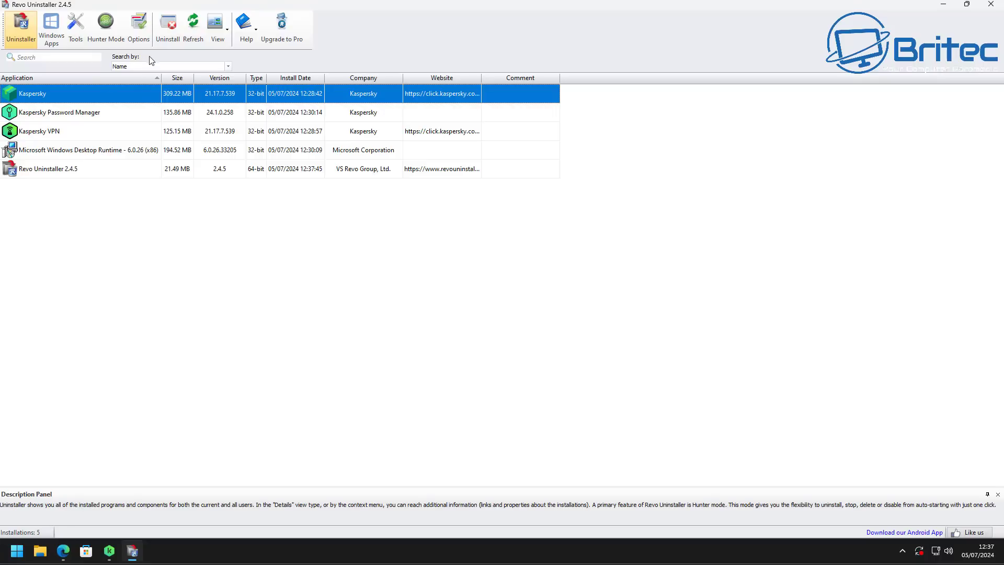
pyautogui.click(164, 35)
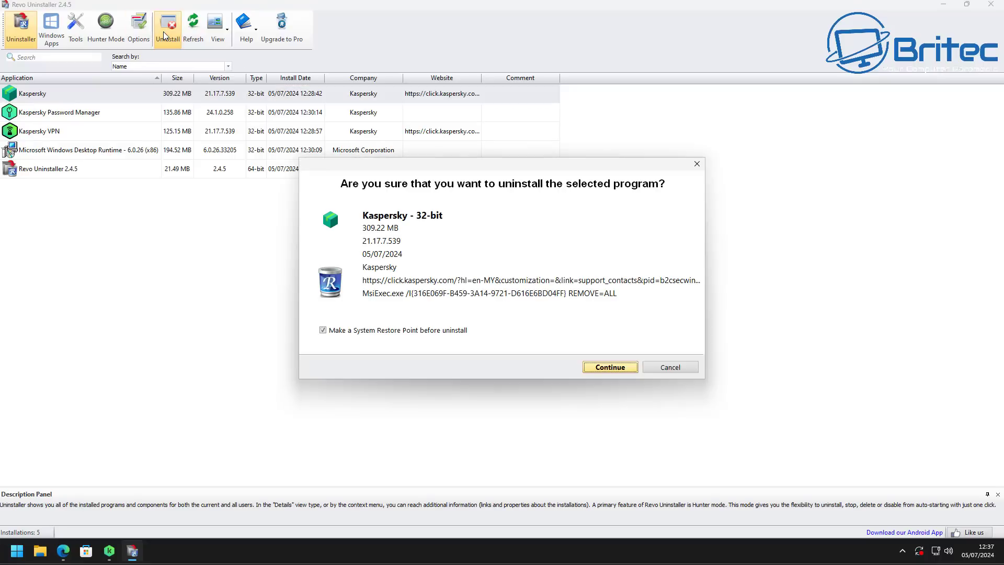
pyautogui.click(324, 331)
pyautogui.click(324, 333)
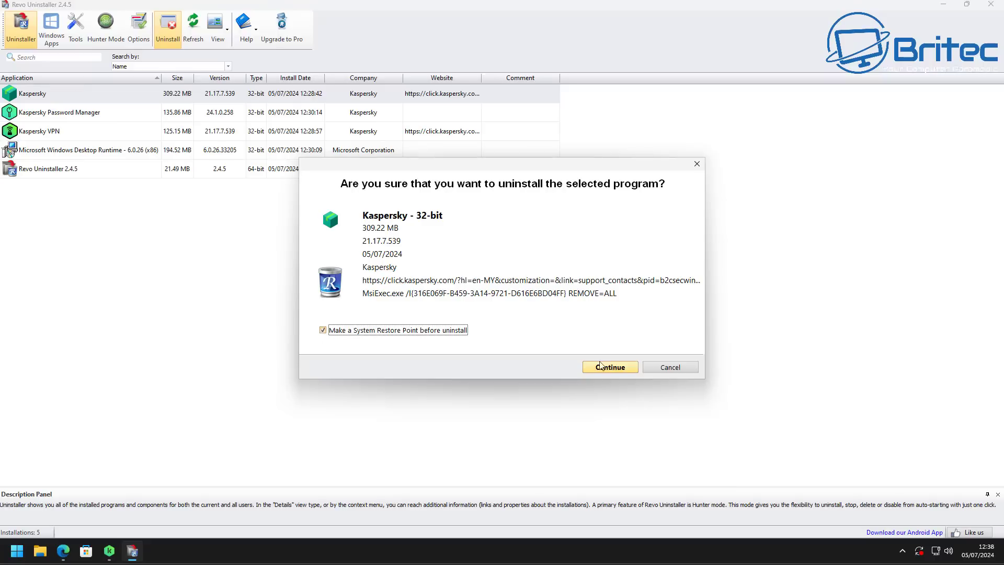
pyautogui.click(624, 371)
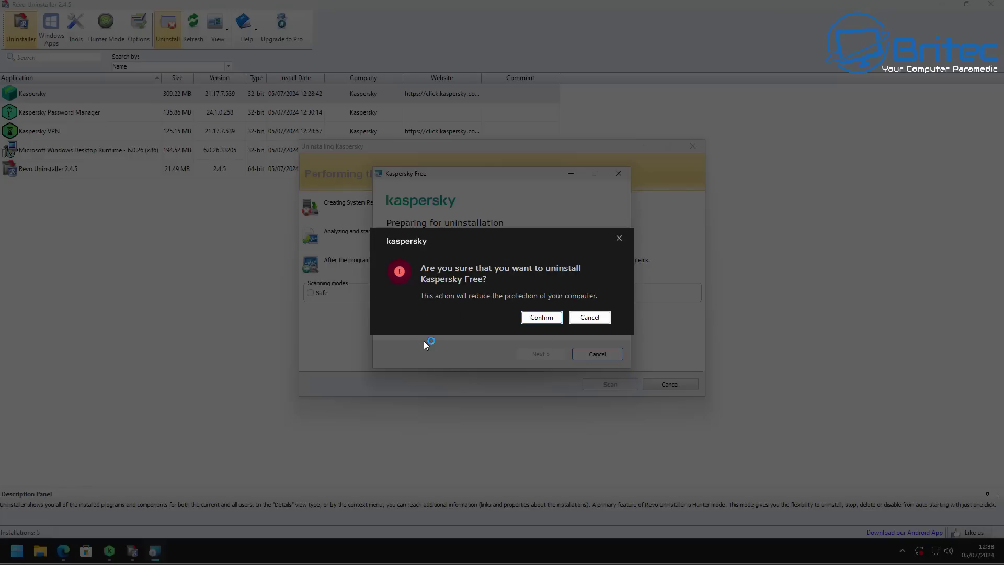
# Confirm the Kaspersky Free uninstallation, remove all components without saving any objects, and decline the immediate restart.
pyautogui.click(527, 323)
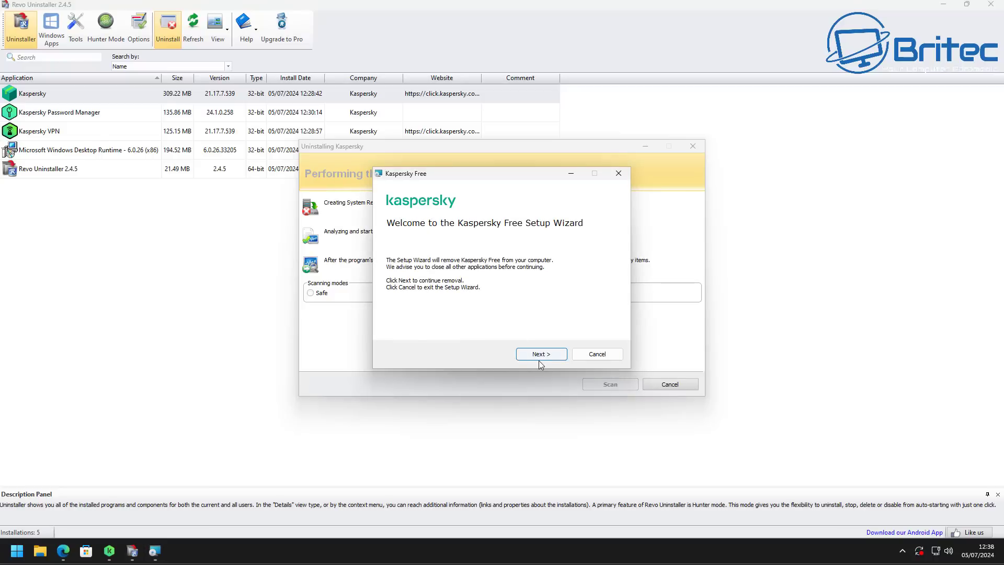
pyautogui.click(541, 361)
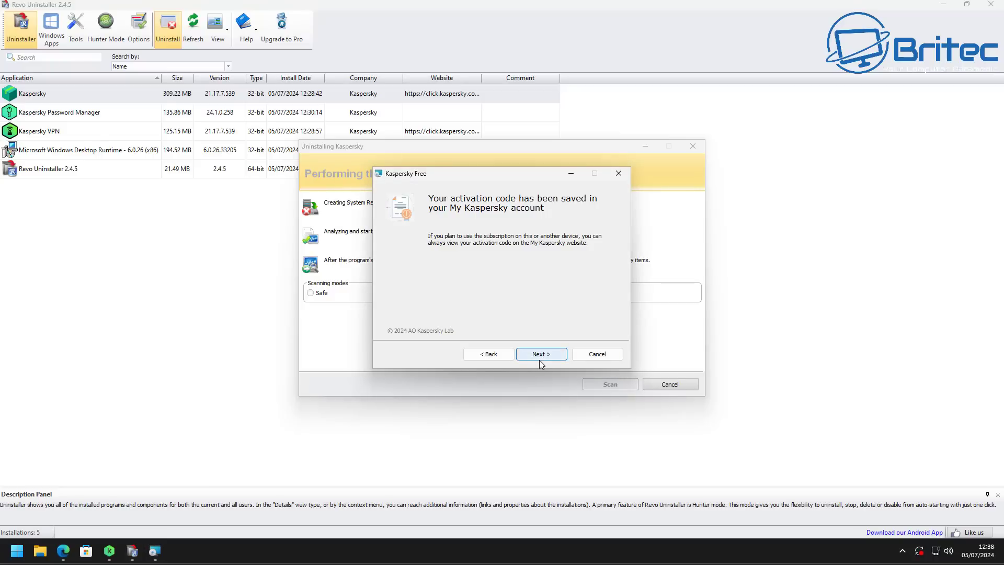
pyautogui.click(540, 359)
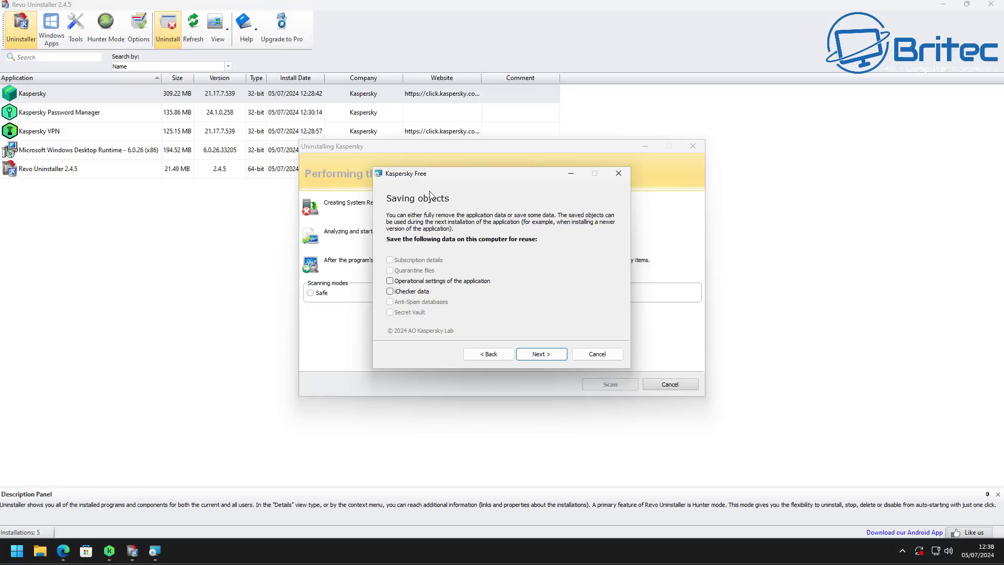
pyautogui.click(556, 358)
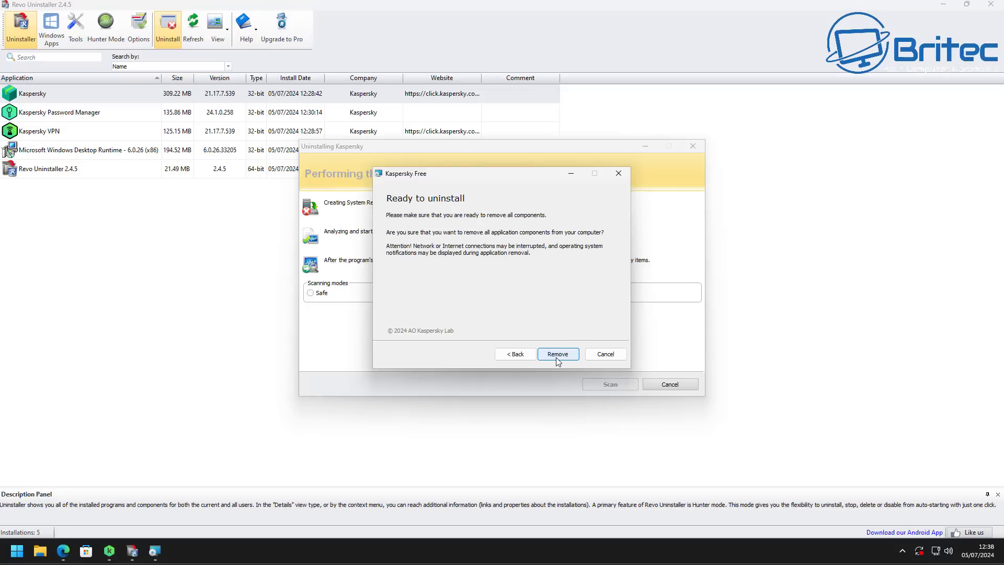
pyautogui.click(557, 356)
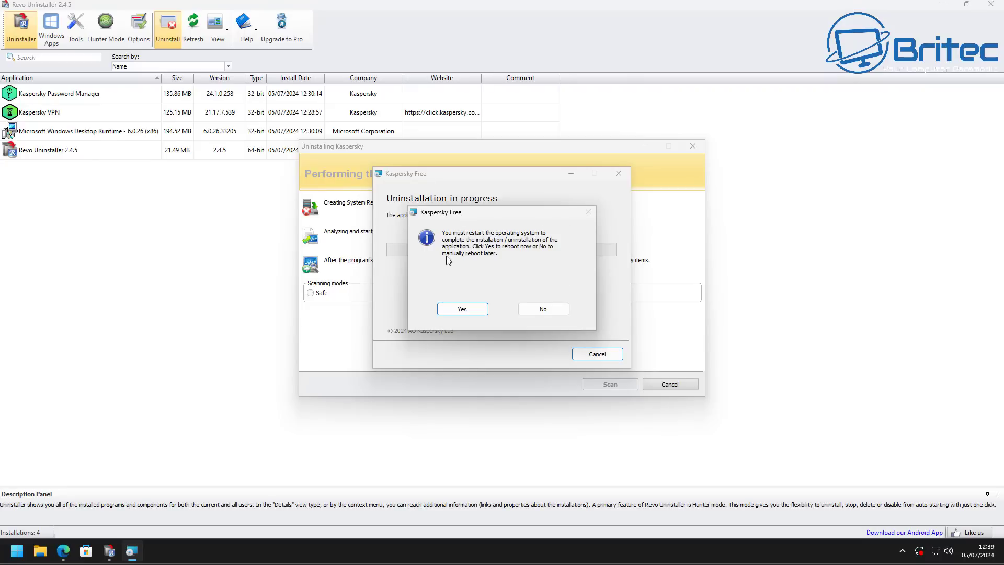
pyautogui.click(568, 315)
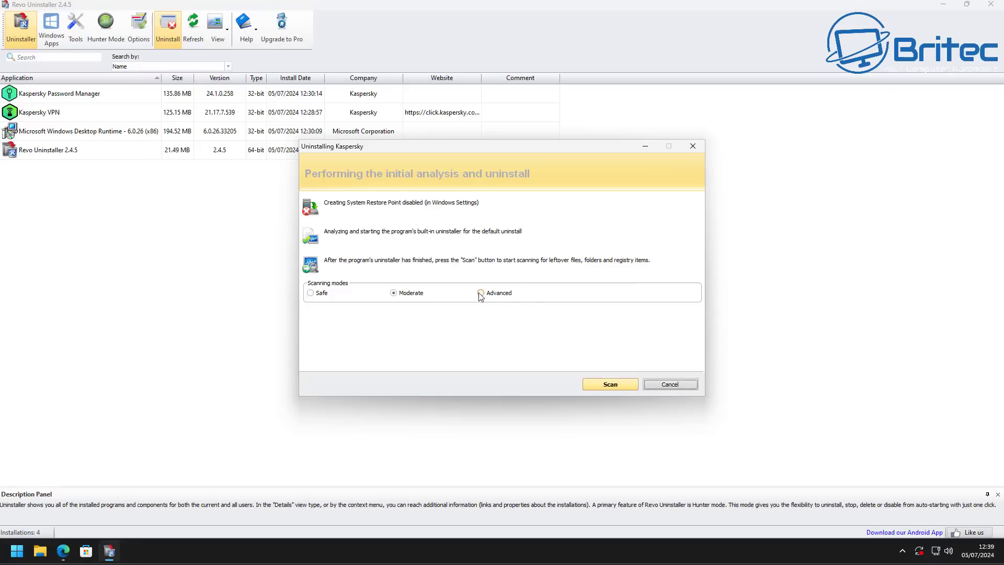
# Scan for Kaspersky leftovers in Advanced mode and delete all the leftover registry items.
pyautogui.click(481, 293)
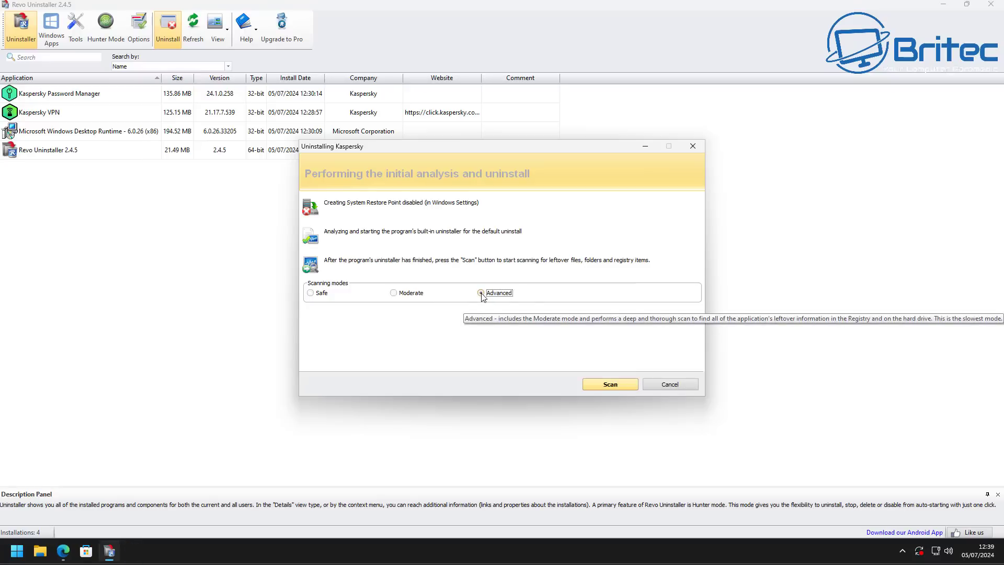
pyautogui.click(607, 385)
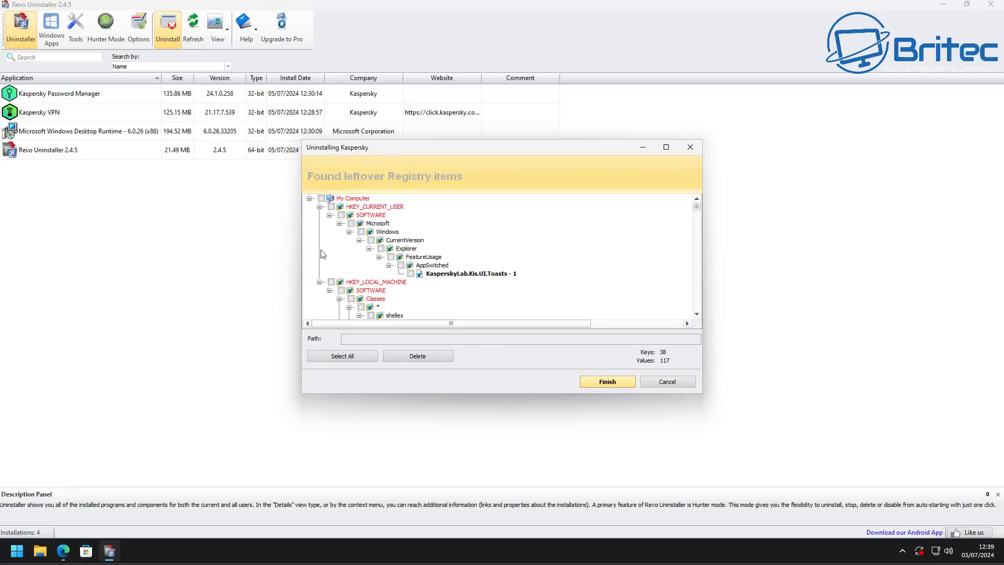
pyautogui.click(331, 359)
pyautogui.click(410, 356)
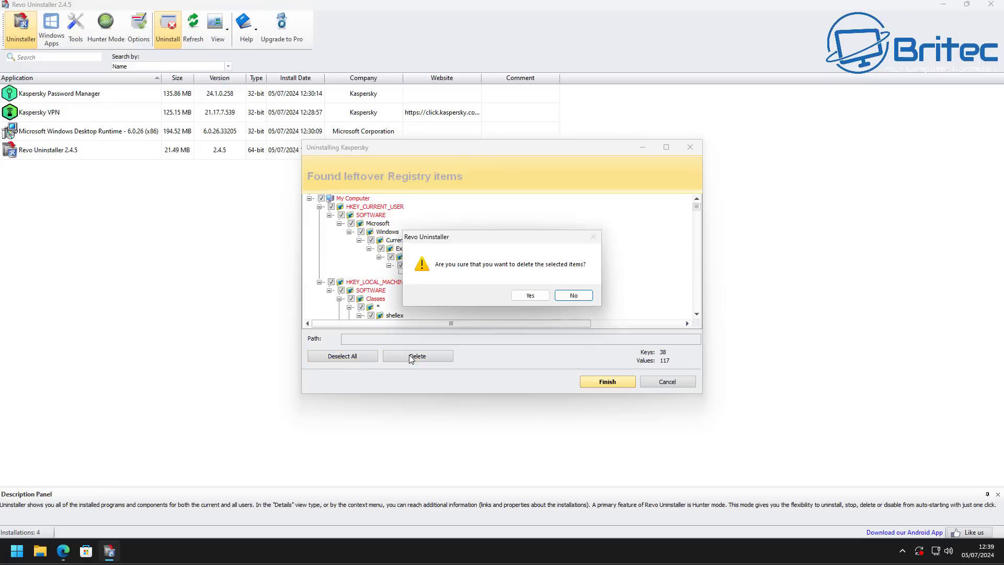
pyautogui.click(530, 296)
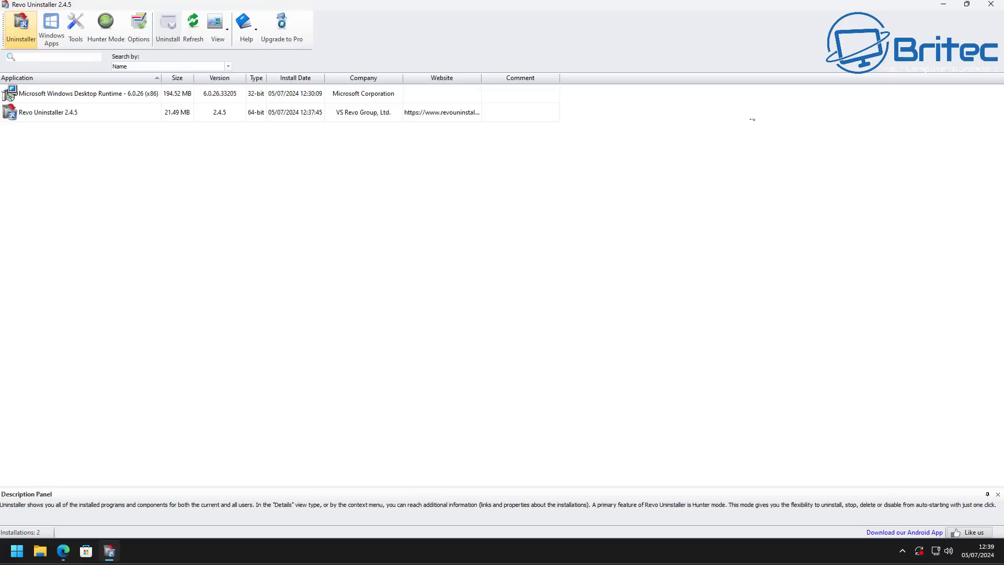
# Close Revo Uninstaller and the browser, and restart the computer.
pyautogui.click(991, 4)
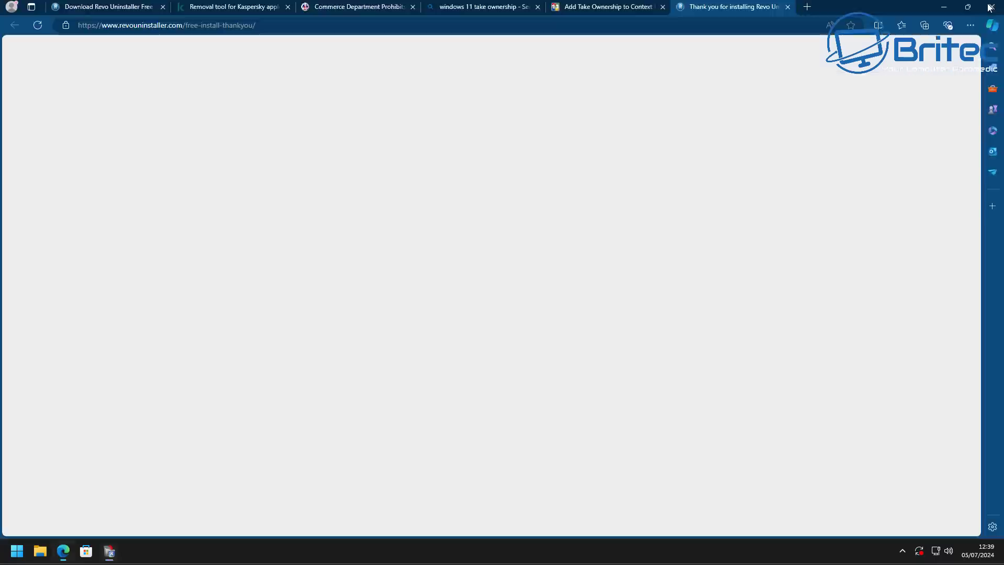
pyautogui.click(990, 6)
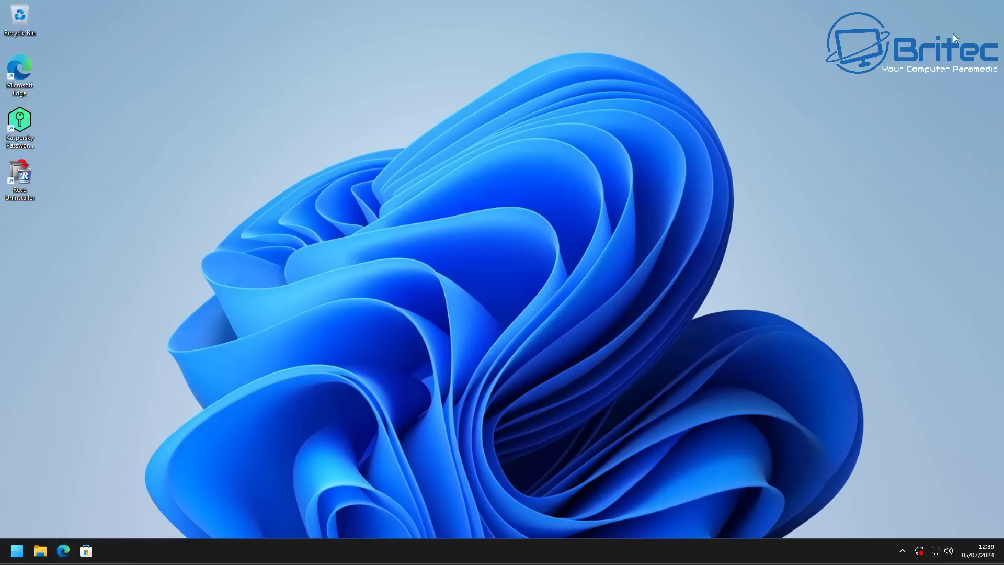
pyautogui.click(16, 551)
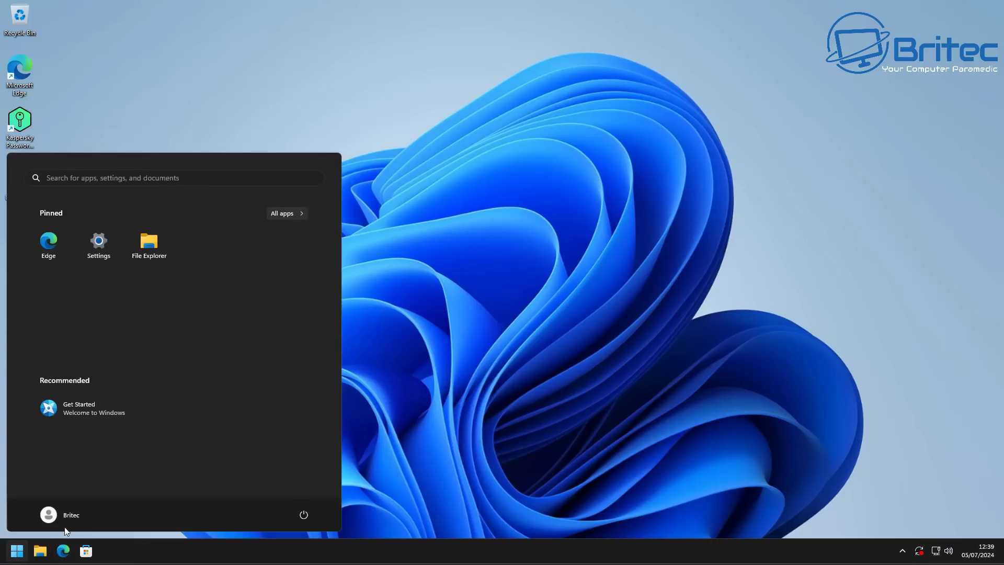
pyautogui.click(304, 516)
pyautogui.click(304, 491)
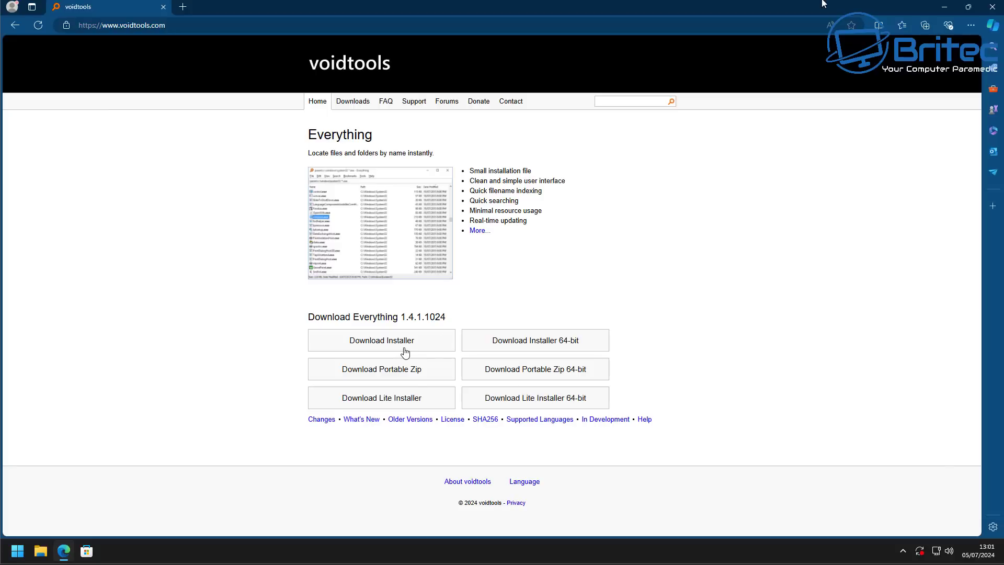
# Download the 64-bit installer of Everything 1.4.1.1024 and run it.
pyautogui.click(548, 345)
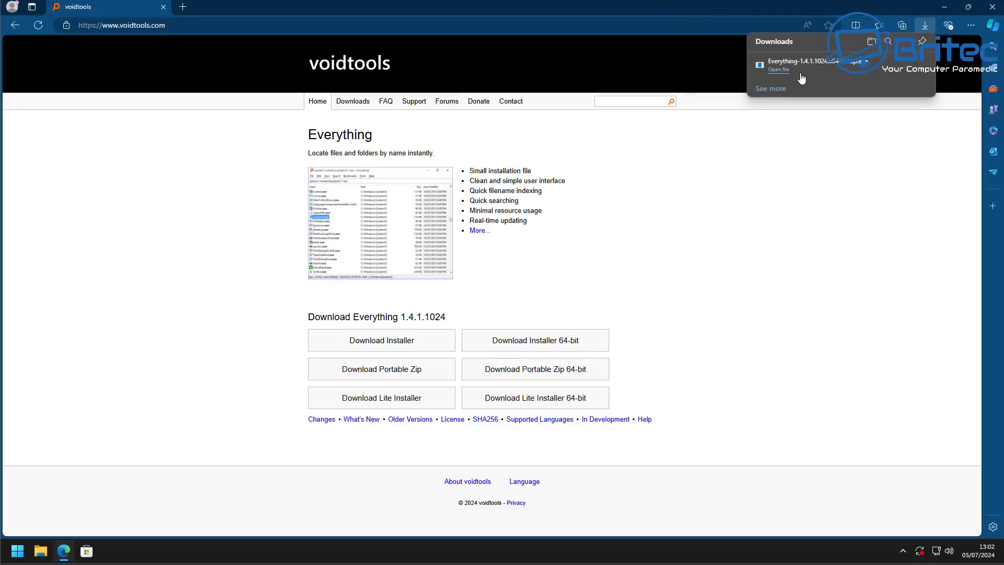
pyautogui.click(802, 66)
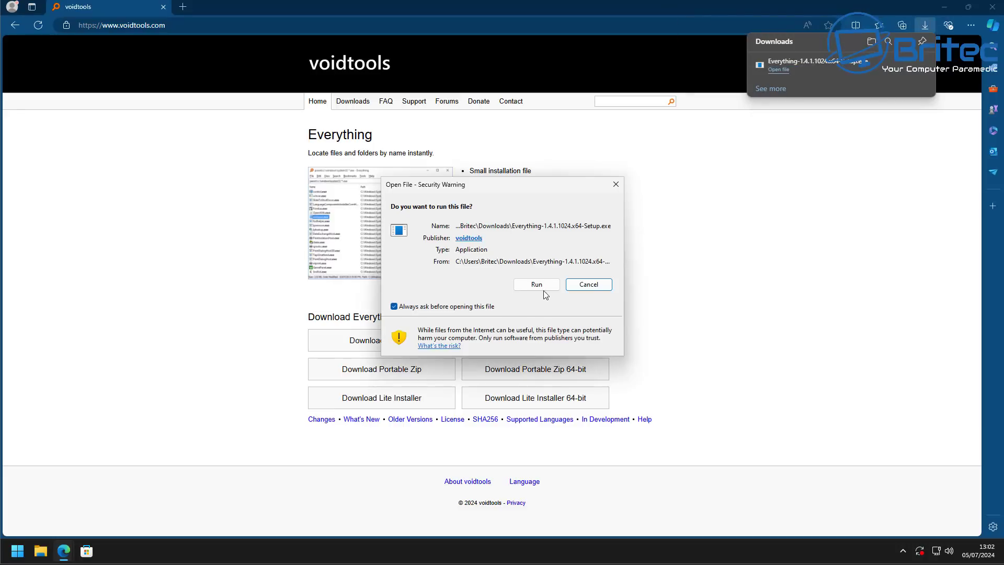
pyautogui.click(944, 7)
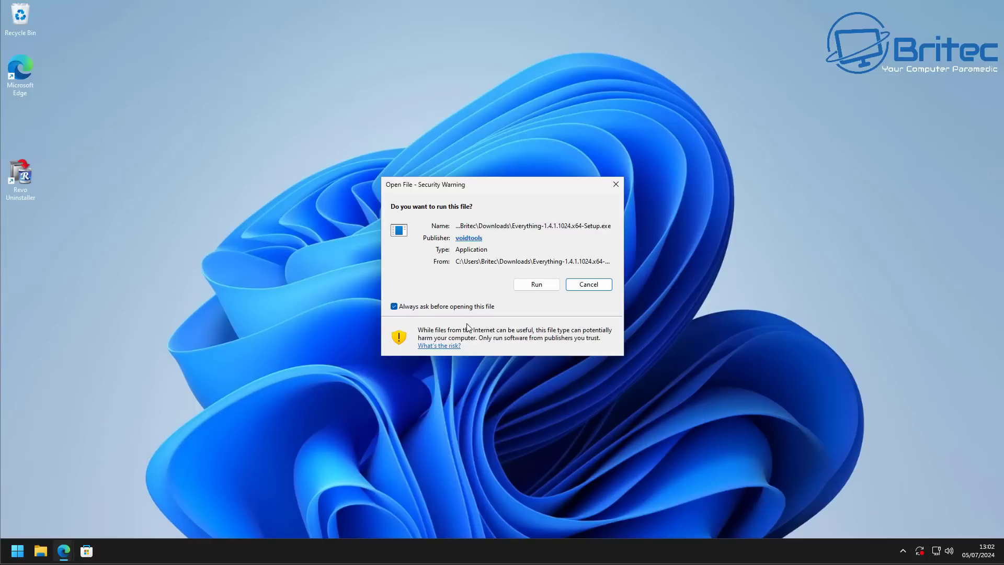
pyautogui.click(544, 284)
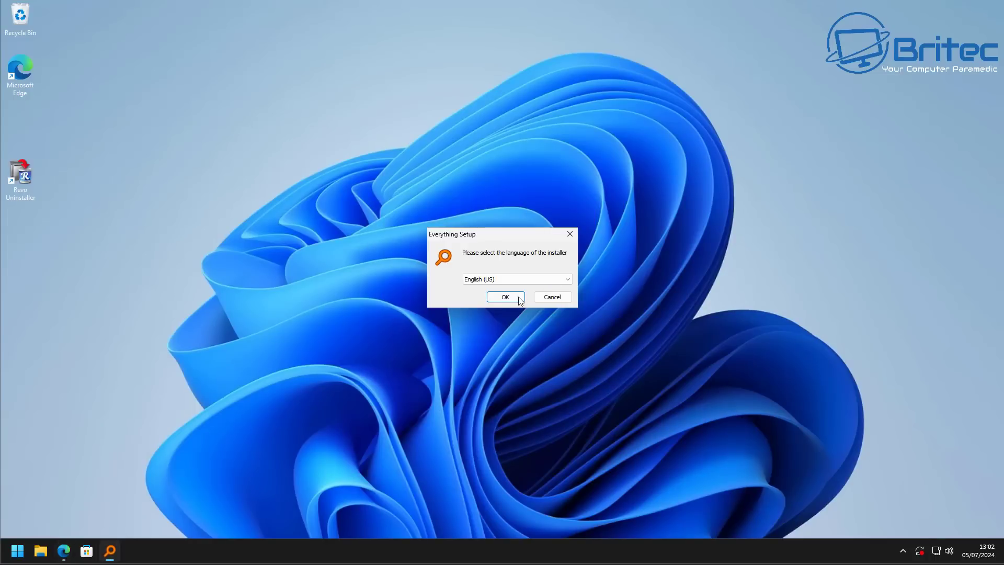
# Install Everything in English (US) with the default destination folder and install options, and launch it.
pyautogui.click(521, 300)
pyautogui.click(578, 359)
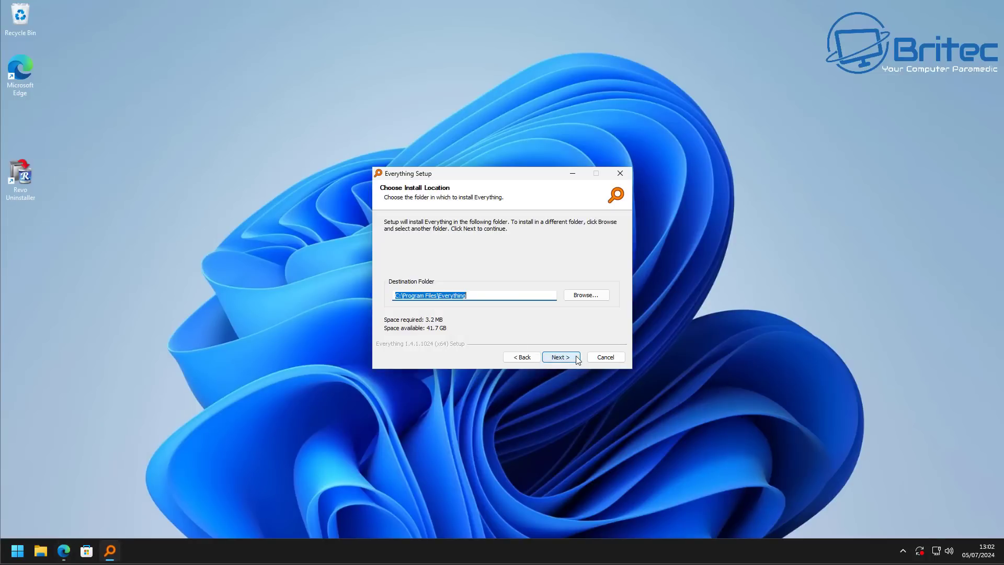
pyautogui.click(573, 360)
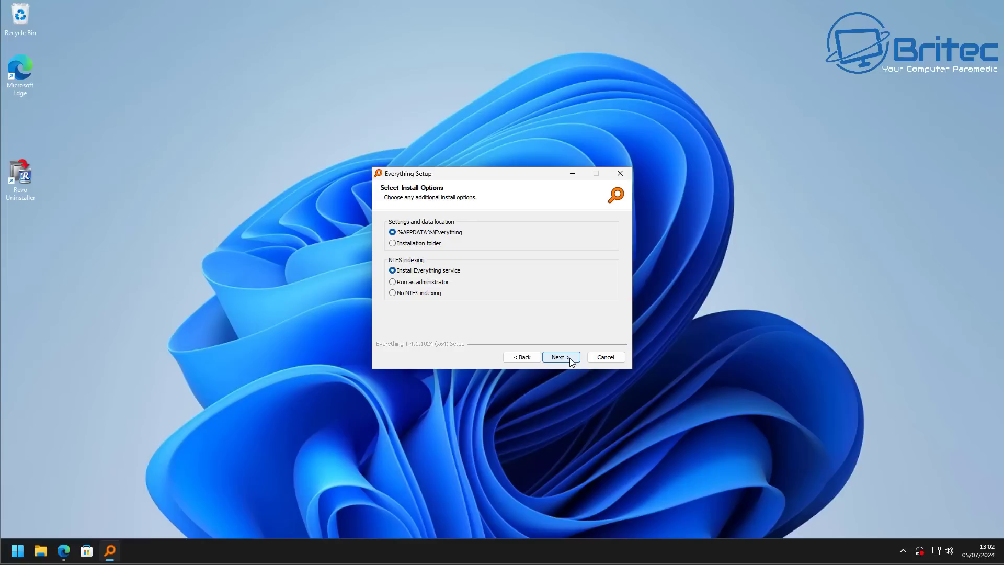
pyautogui.click(572, 360)
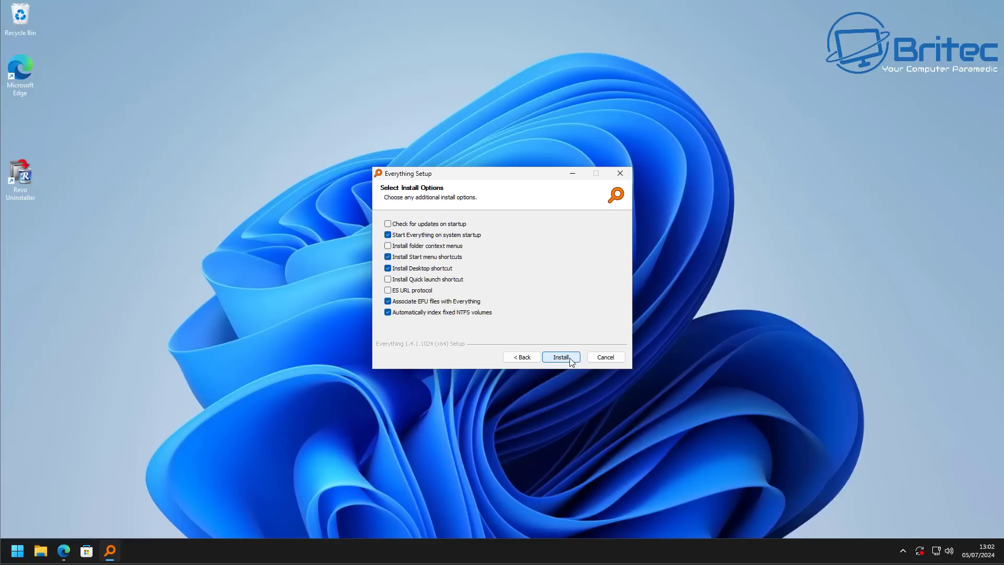
pyautogui.click(570, 359)
pyautogui.click(567, 358)
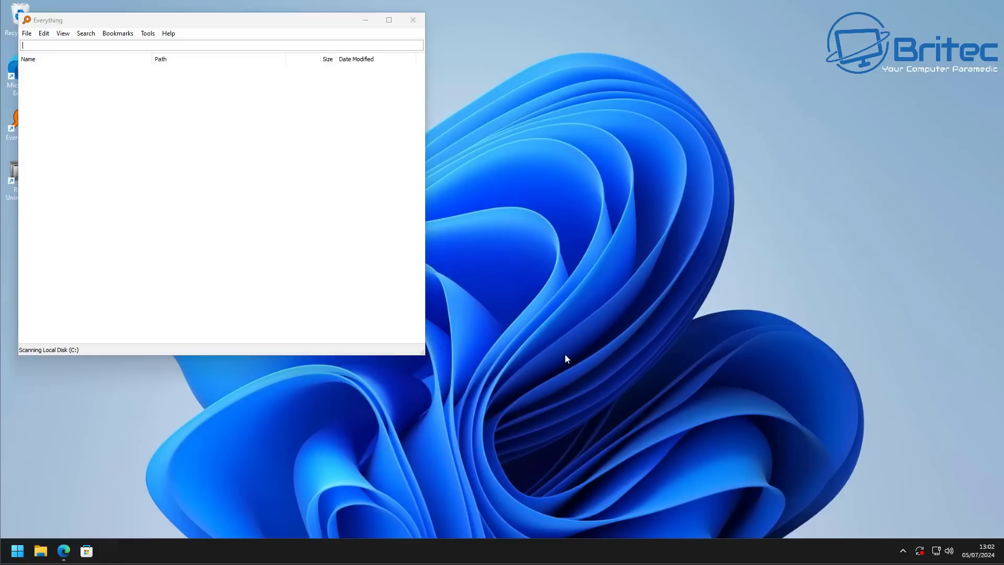
# Search for "kasp" in Everything and take ownership of the Kaspersky Lab folder in C:\Program Files (x86).
pyautogui.click(389, 20)
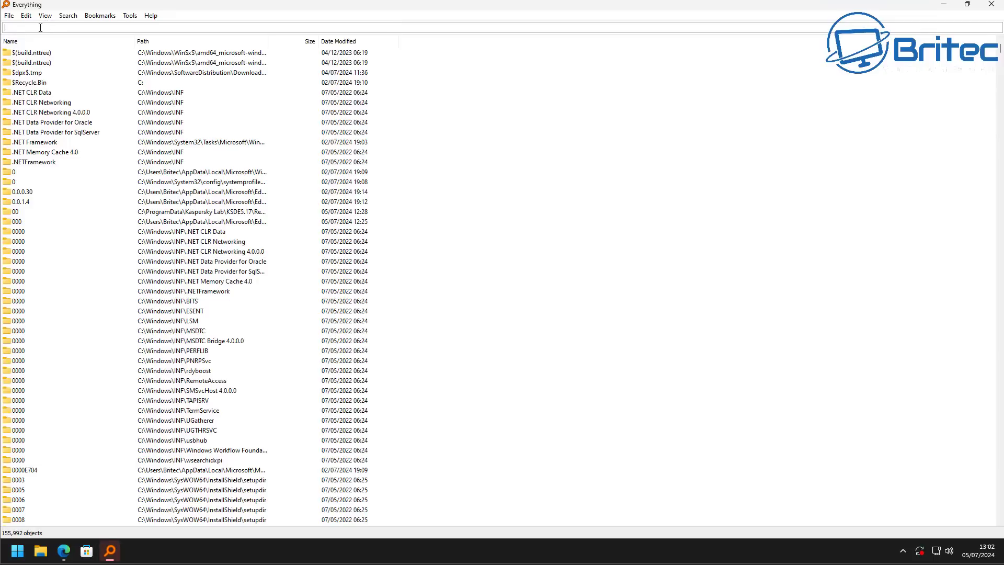
pyautogui.write('kasp')
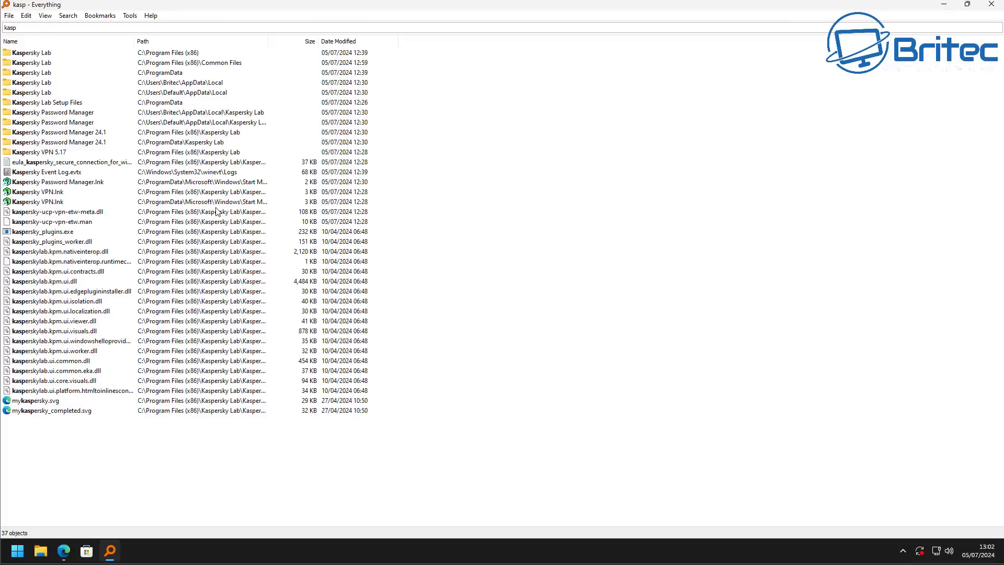
pyautogui.click(32, 53)
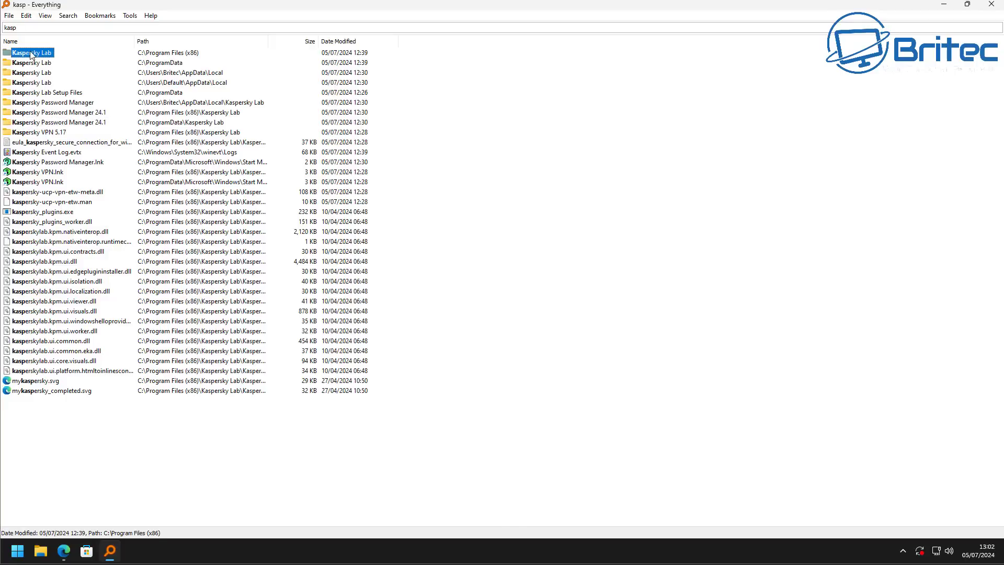
pyautogui.rightClick(31, 54)
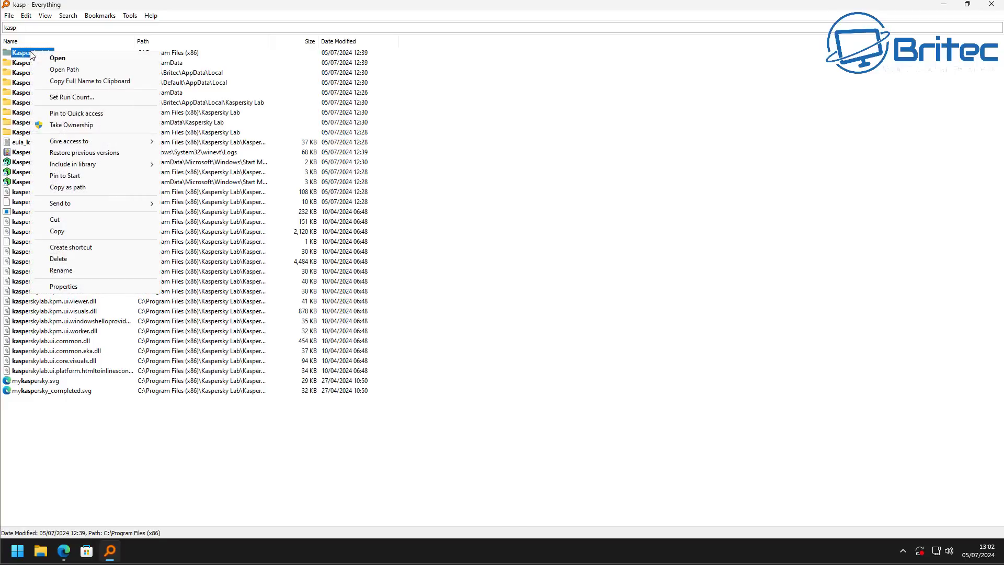
pyautogui.click(78, 125)
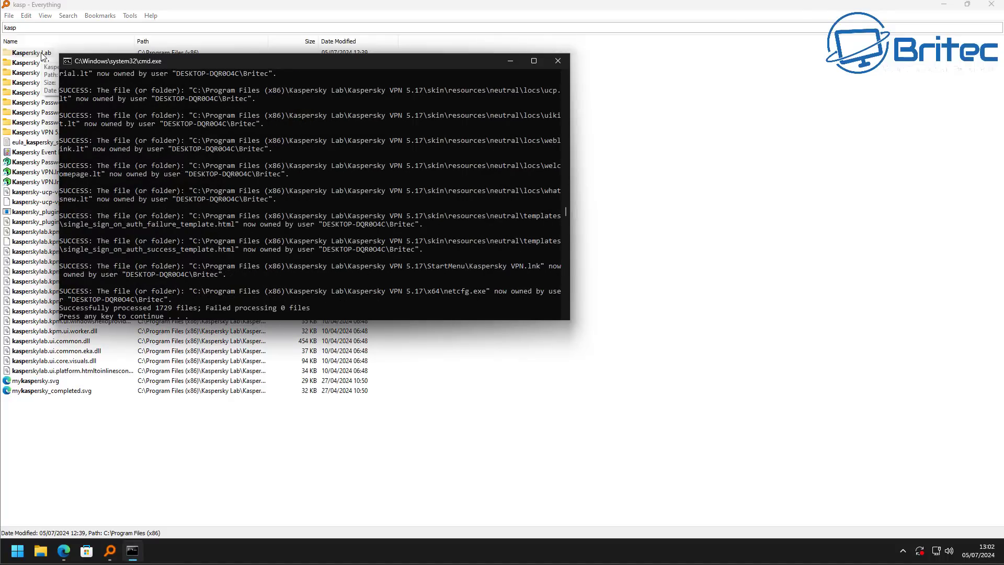
pyautogui.press('Return')
# Try to delete the Kaspersky Lab folder in C:\Program Files (x86).
pyautogui.rightClick(46, 54)
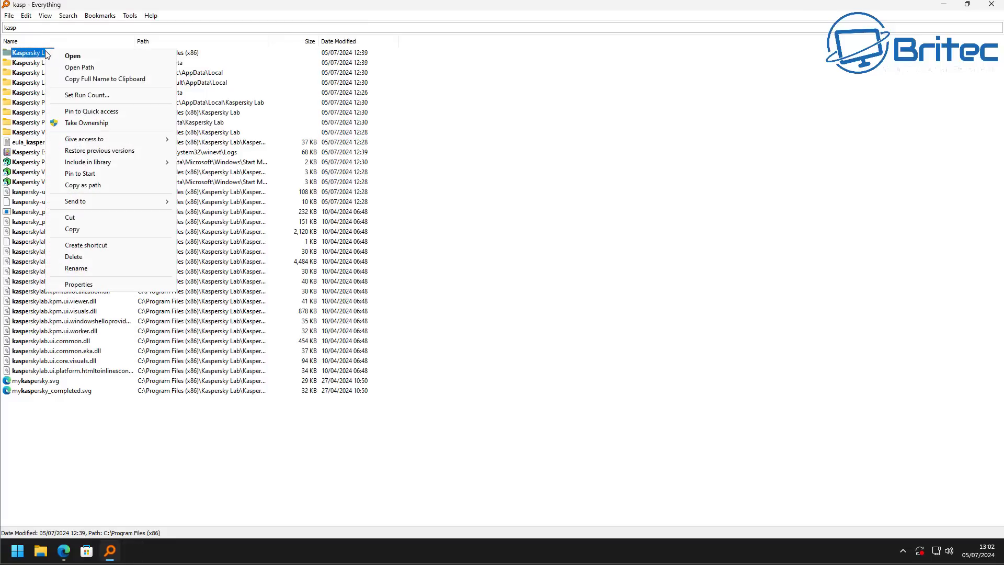
pyautogui.click(83, 257)
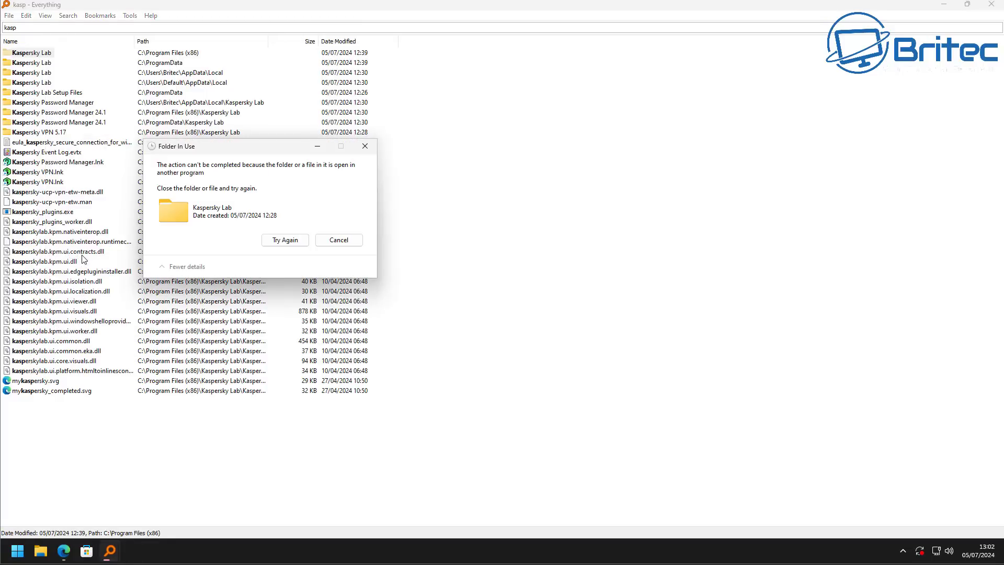
pyautogui.click(345, 245)
# Quit the Kaspersky application still running in the background.
pyautogui.click(904, 552)
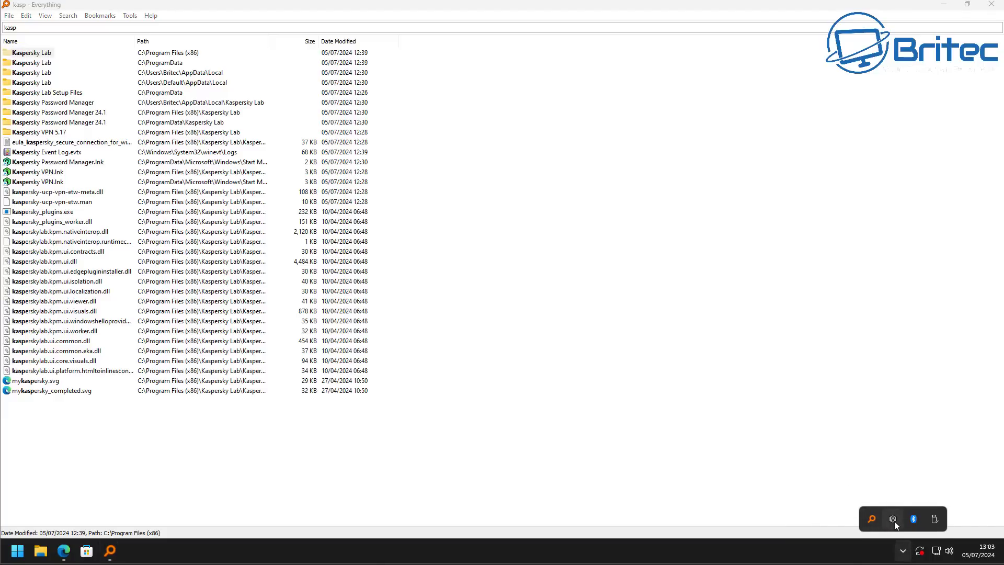
pyautogui.rightClick(894, 520)
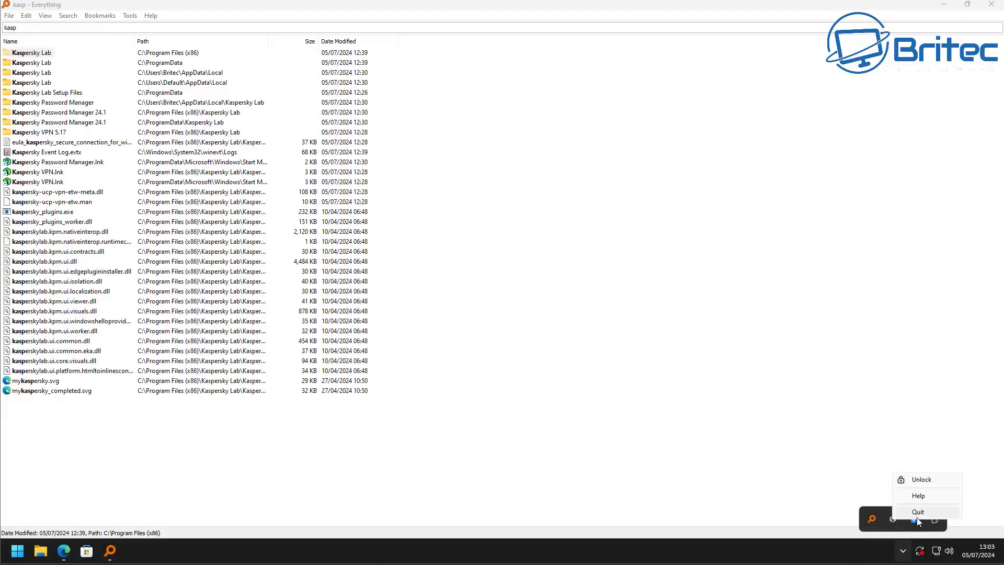
pyautogui.click(918, 515)
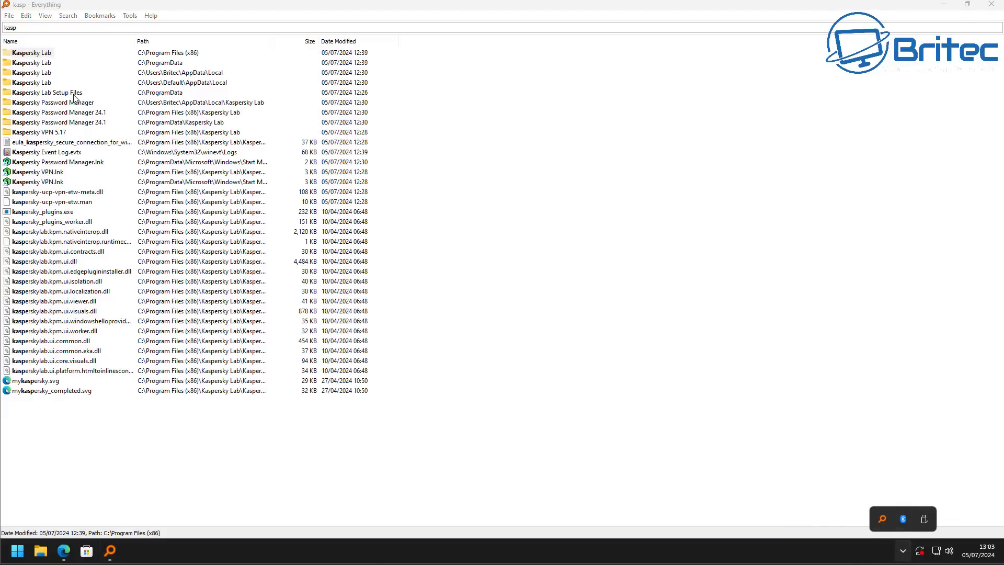
pyautogui.click(470, 112)
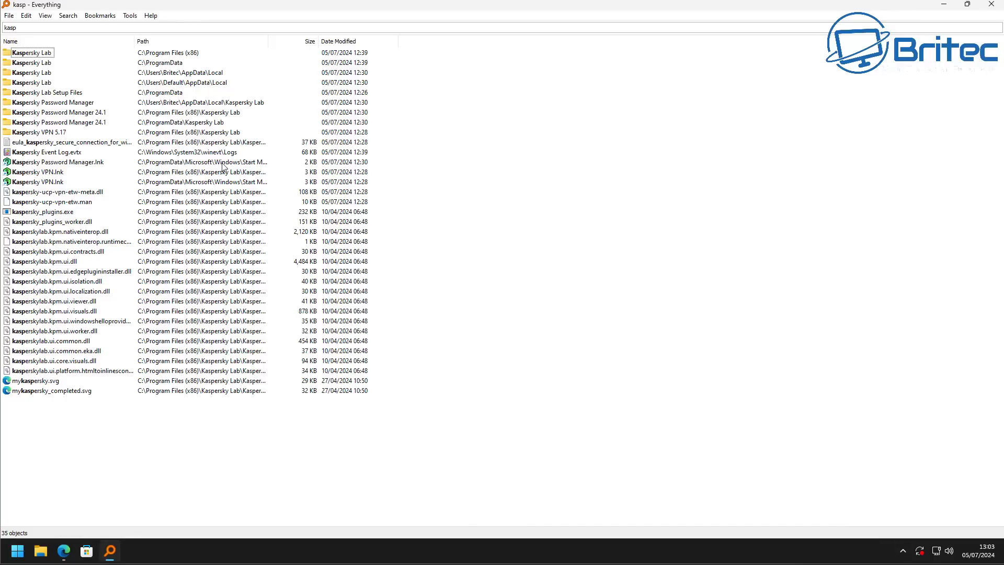
# Delete the Kaspersky Password Manager.lnk shortcut and both Kaspersky VPN.lnk shortcuts.
pyautogui.click(78, 163)
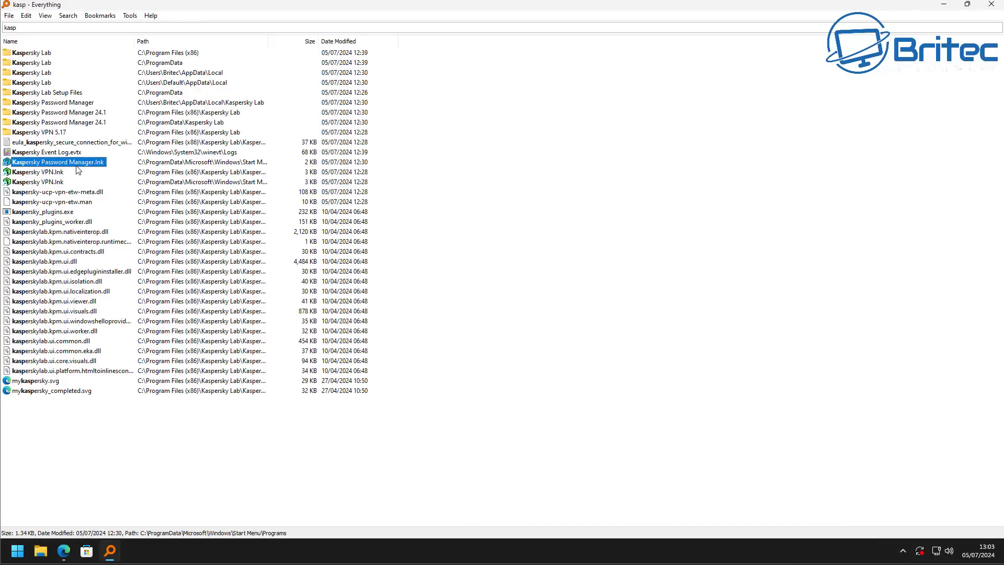
pyautogui.rightClick(87, 164)
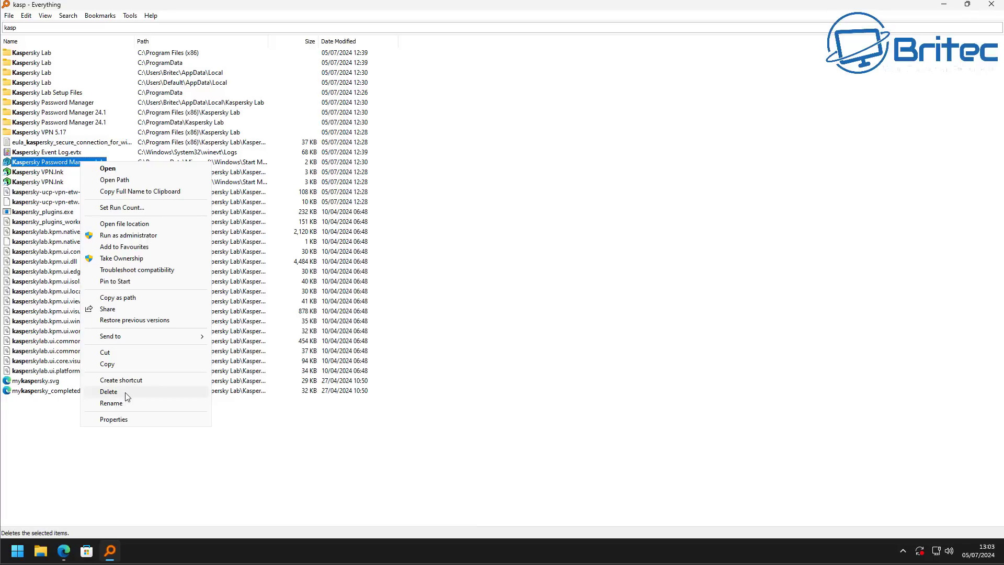
pyautogui.click(126, 393)
pyautogui.click(63, 162)
pyautogui.rightClick(62, 163)
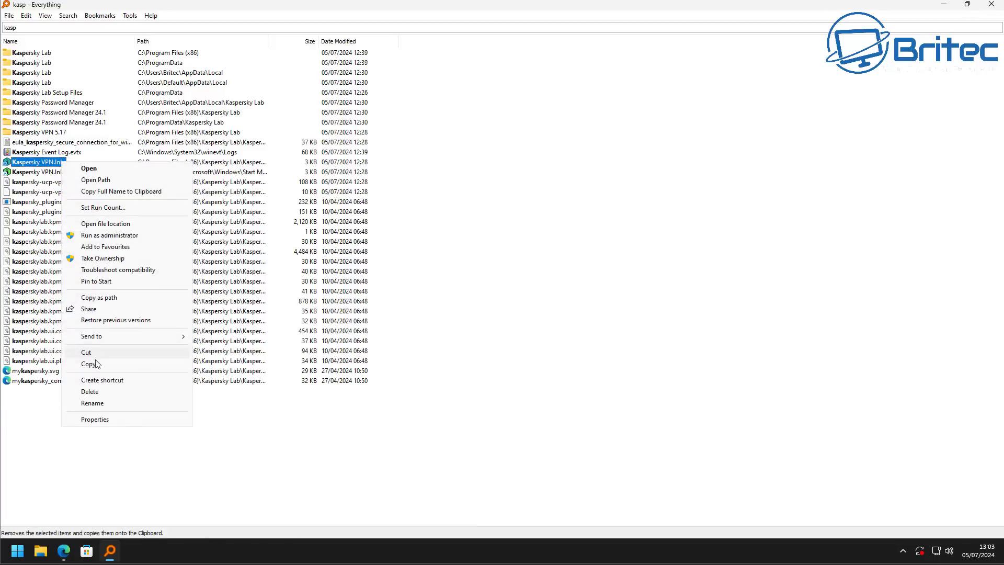
pyautogui.click(97, 392)
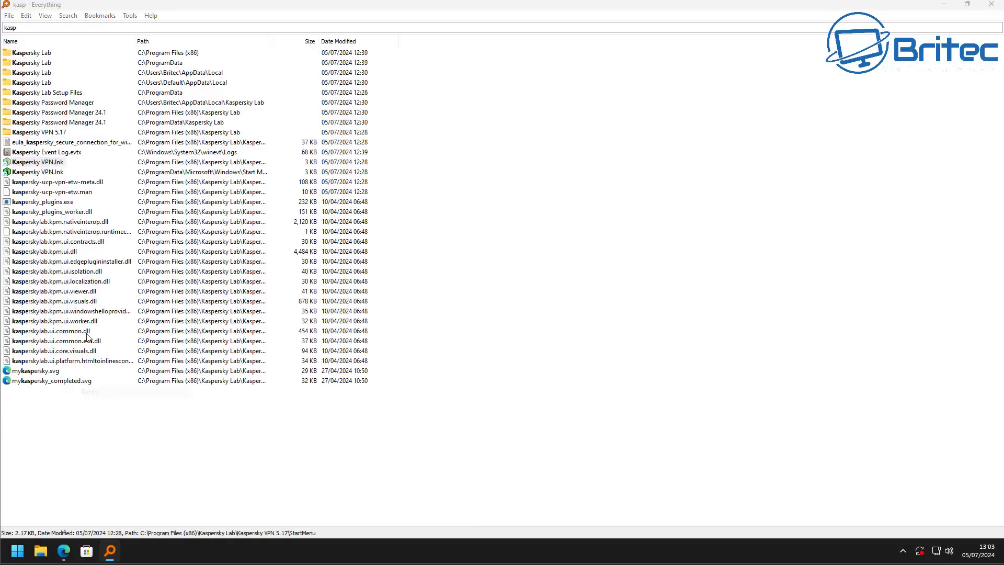
pyautogui.rightClick(54, 163)
pyautogui.click(88, 390)
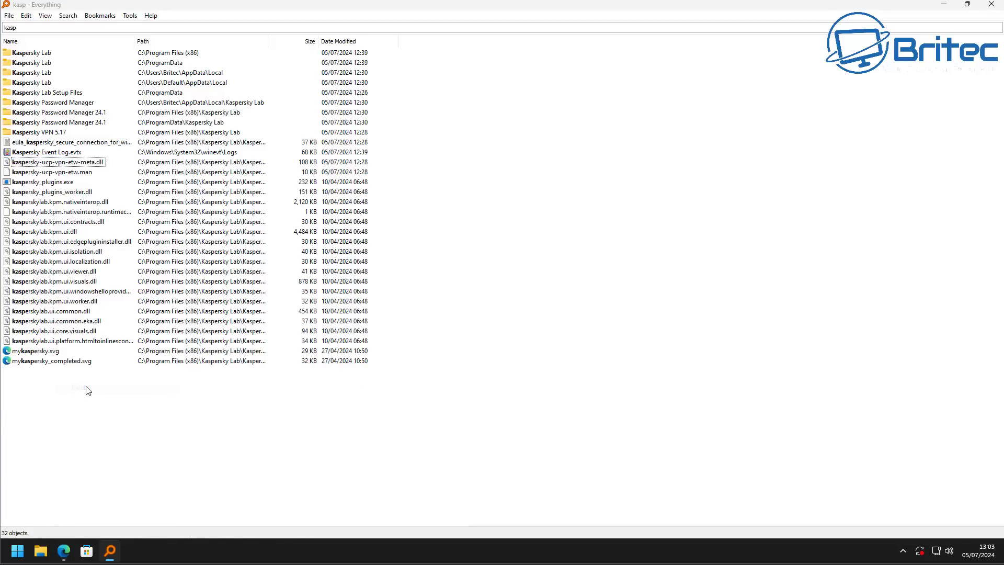
# Delete the two mykaspersky SVG files and all files listed from kaspersky_plugins_worker.dll through the kasperskylab library files.
pyautogui.moveTo(82, 389); pyautogui.dragTo(27, 352)
pyautogui.rightClick(27, 352)
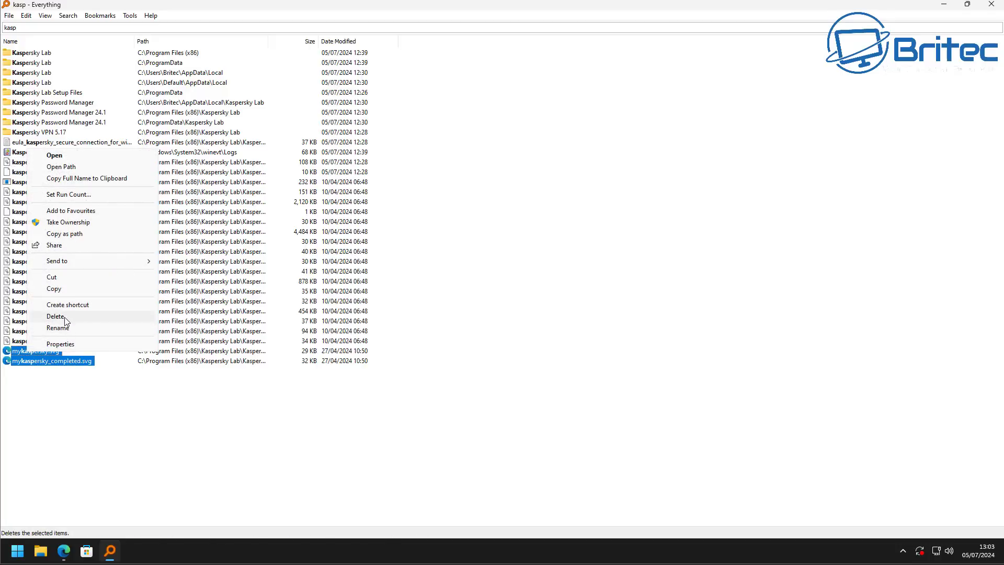
pyautogui.click(66, 320)
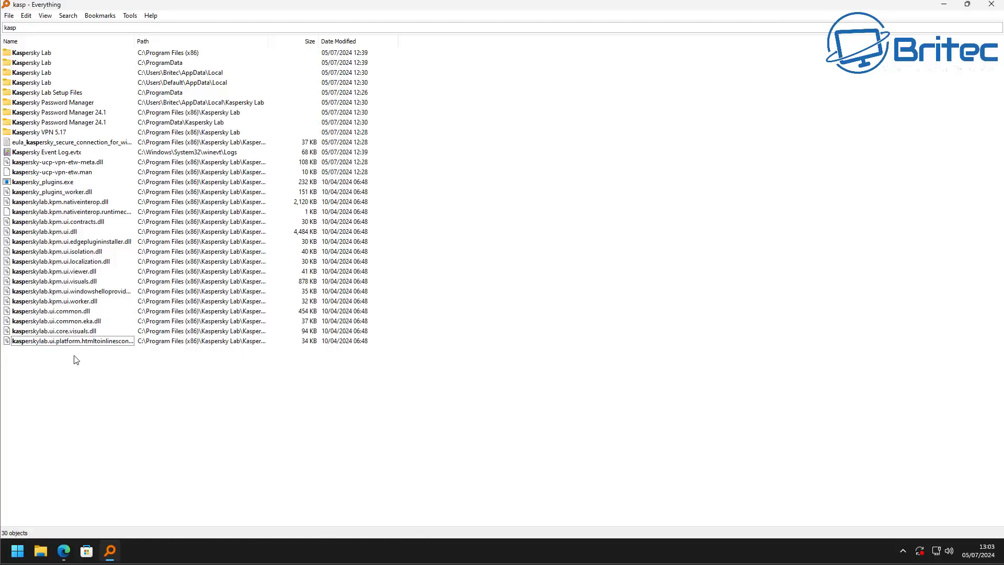
pyautogui.moveTo(73, 355); pyautogui.dragTo(27, 203)
pyautogui.rightClick(27, 203)
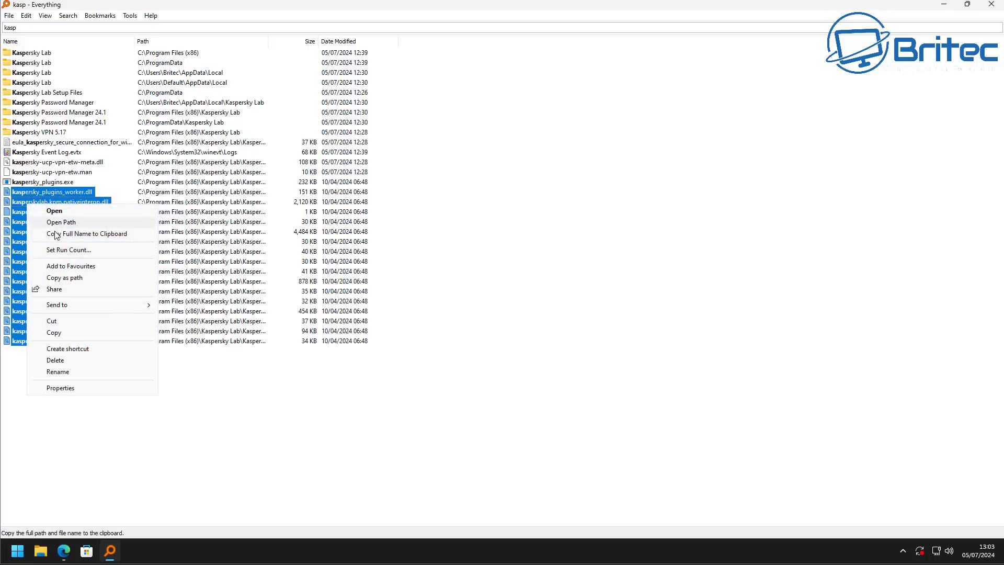
pyautogui.click(69, 361)
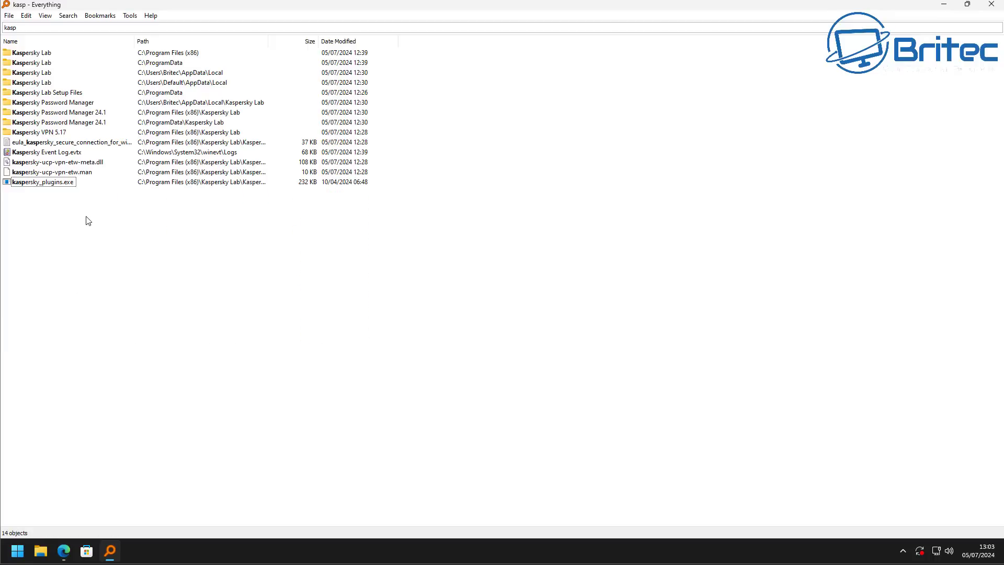
# Delete the two kaspersky-ucp-vpn-etw files, kaspersky_plugins.exe and the eula_kaspersky_secure_connection file.
pyautogui.moveTo(86, 216); pyautogui.dragTo(27, 166)
pyautogui.rightClick(27, 167)
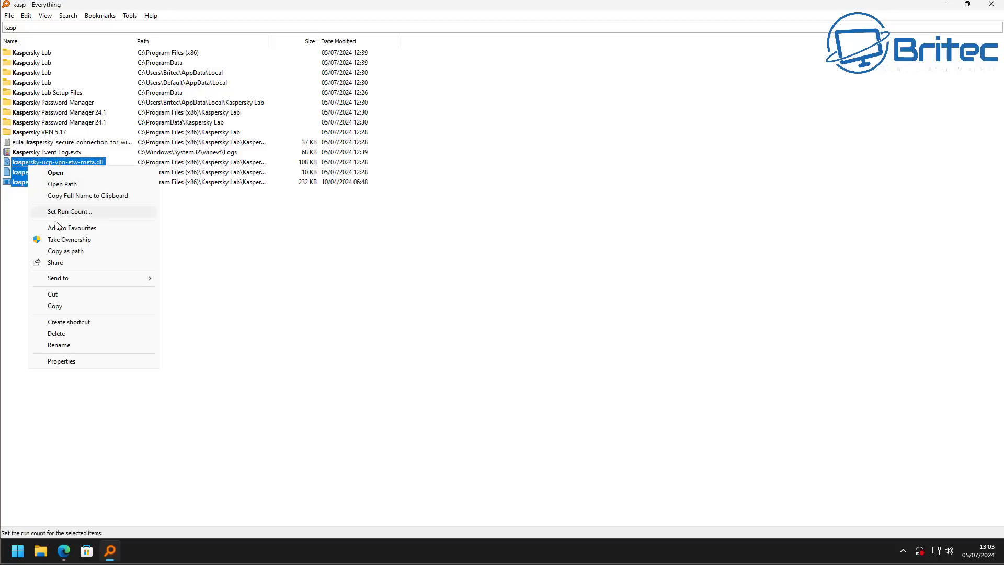
pyautogui.click(59, 337)
pyautogui.click(86, 147)
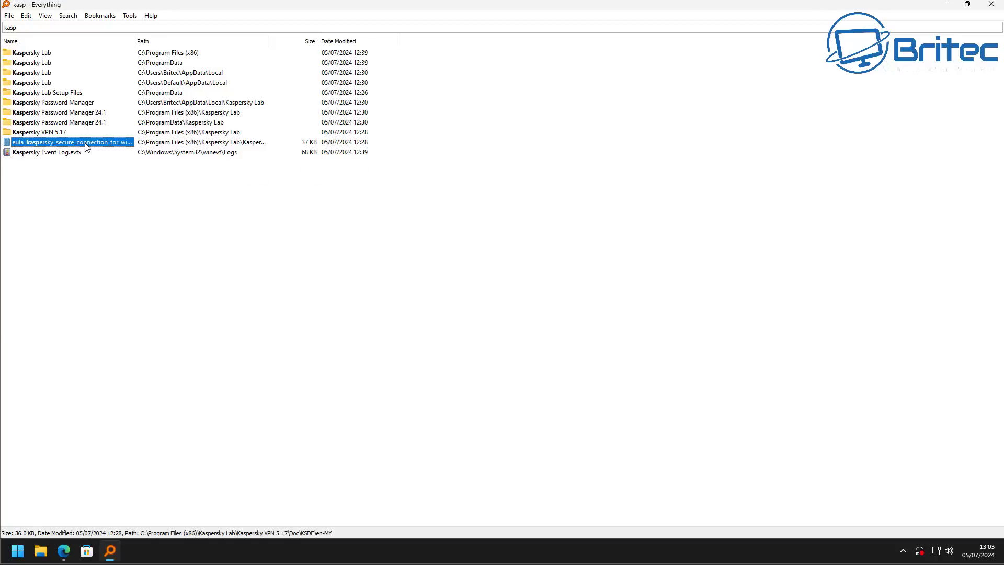
pyautogui.rightClick(85, 143)
pyautogui.click(115, 359)
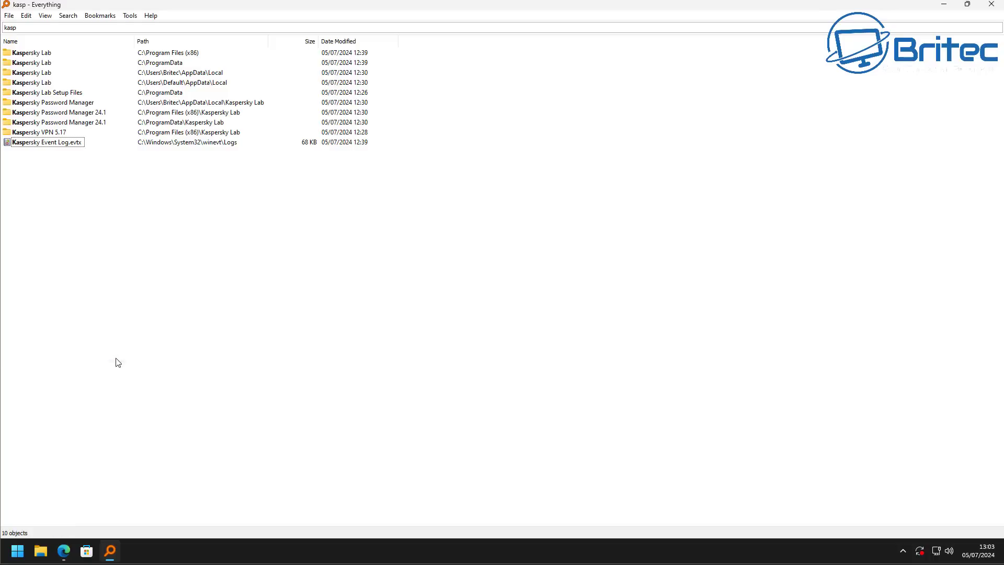
# Try to delete the Kaspersky VPN 5.17 folder in C:\Program Files (x86)\Kaspersky Lab.
pyautogui.click(53, 133)
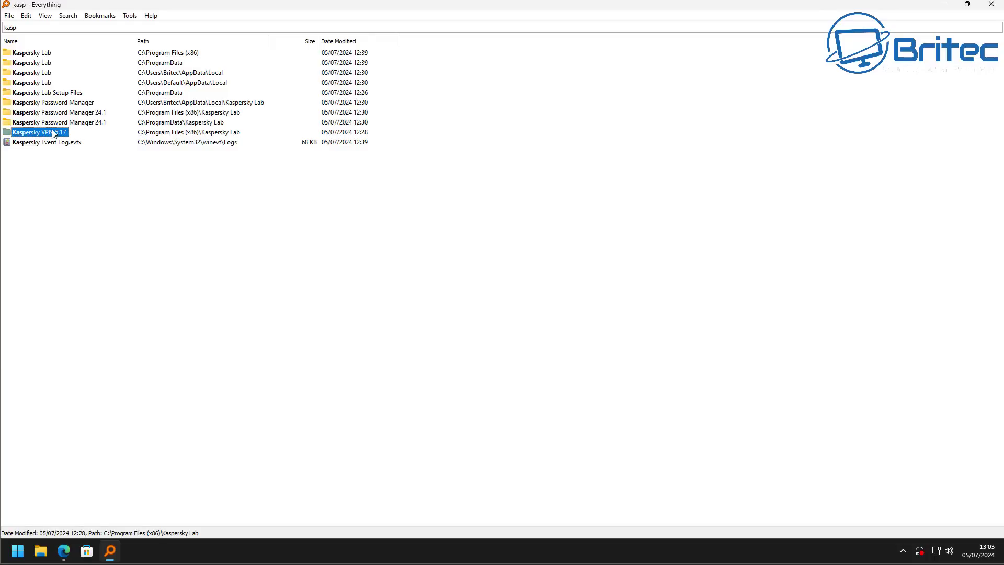
pyautogui.rightClick(54, 134)
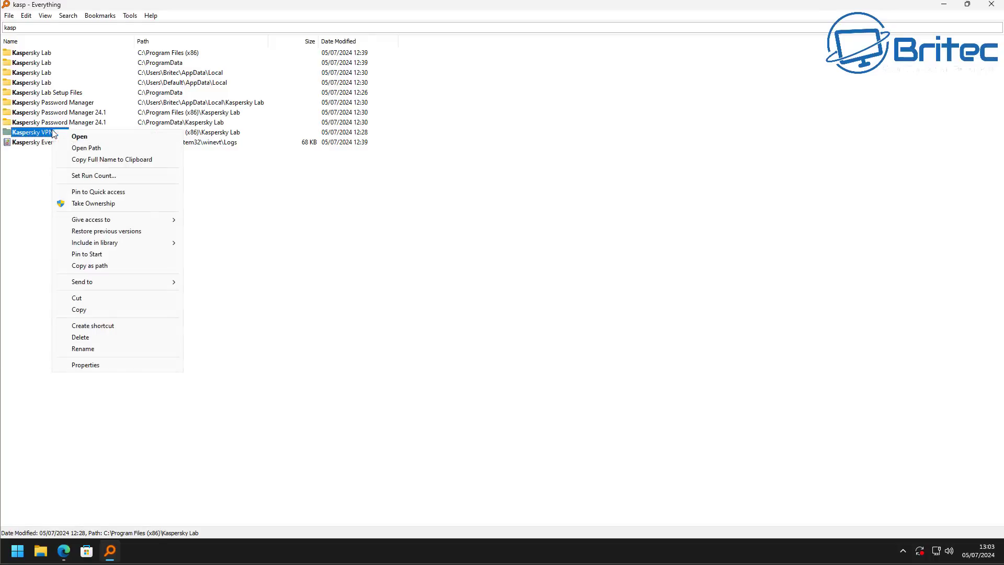
pyautogui.click(84, 338)
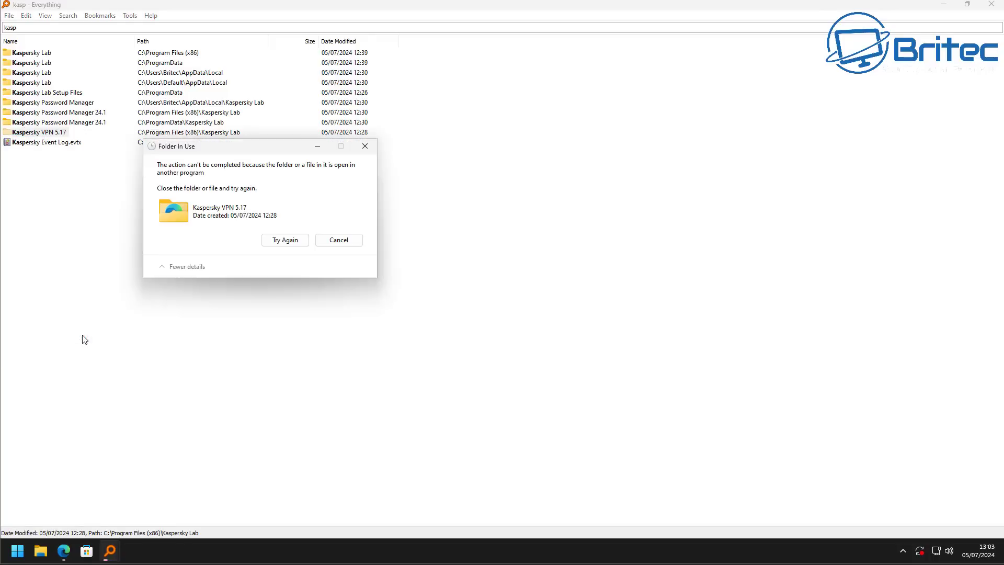
pyautogui.click(343, 239)
# Take ownership of the Kaspersky VPN 5.17 folder in C:\Program Files (x86)\Kaspersky Lab.
pyautogui.rightClick(57, 133)
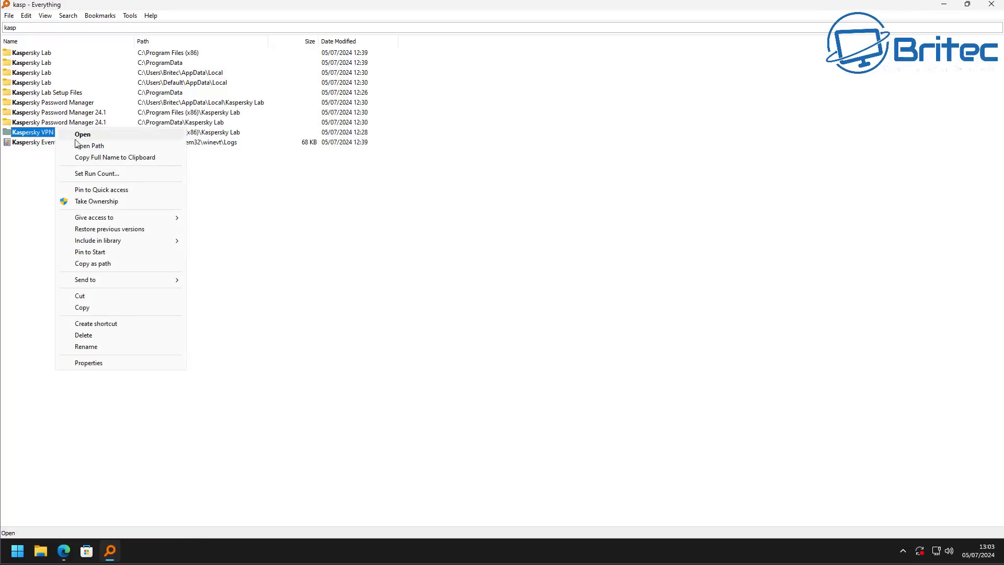
pyautogui.click(95, 201)
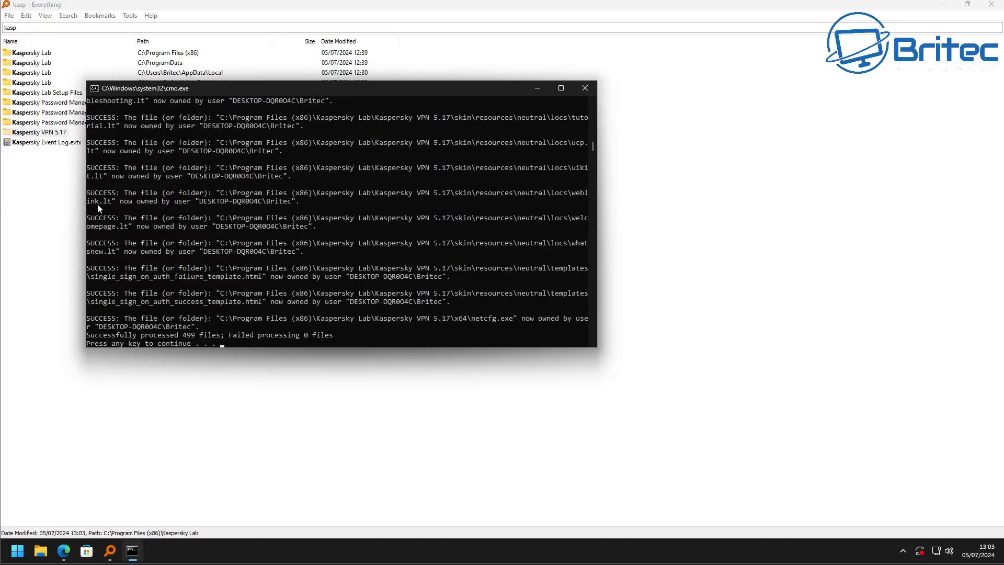
pyautogui.press('Return')
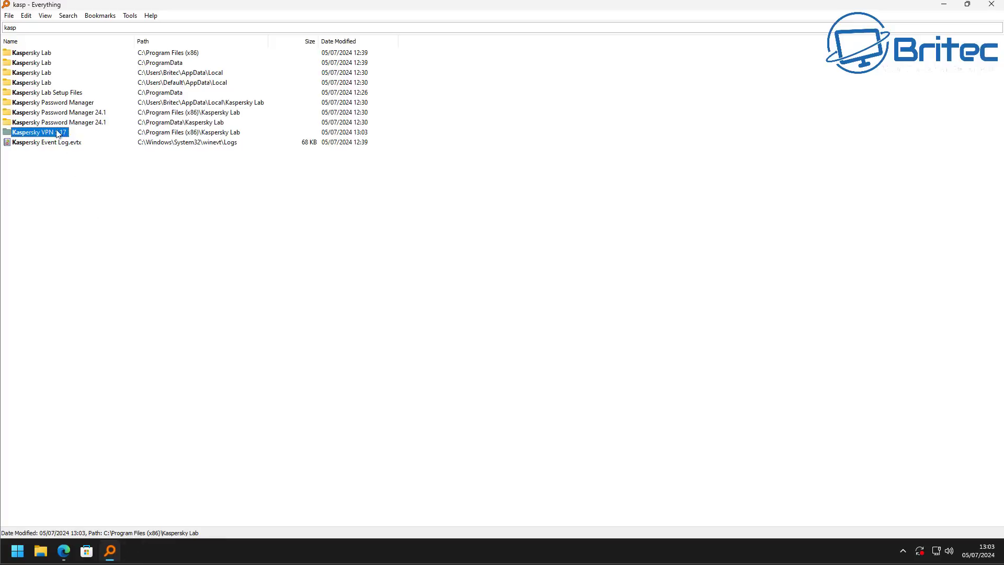
pyautogui.rightClick(61, 132)
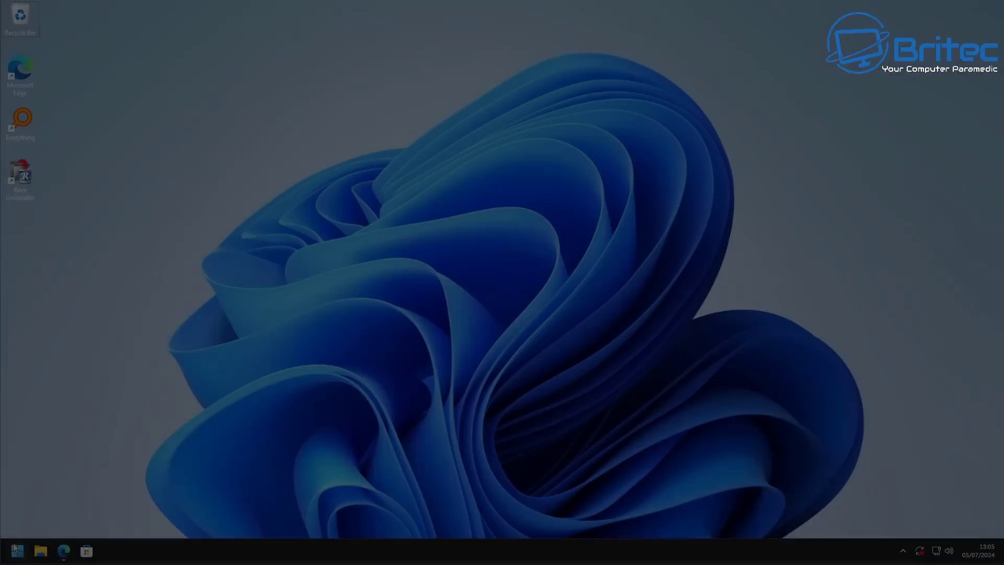
# Restart the PC into the Windows recovery environment.
pyautogui.press('super')
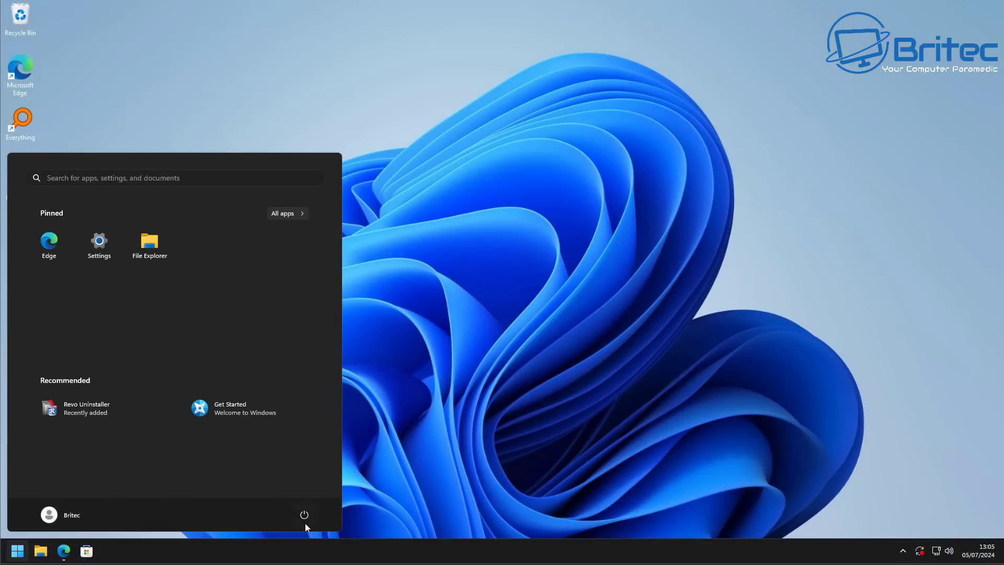
pyautogui.click(305, 521)
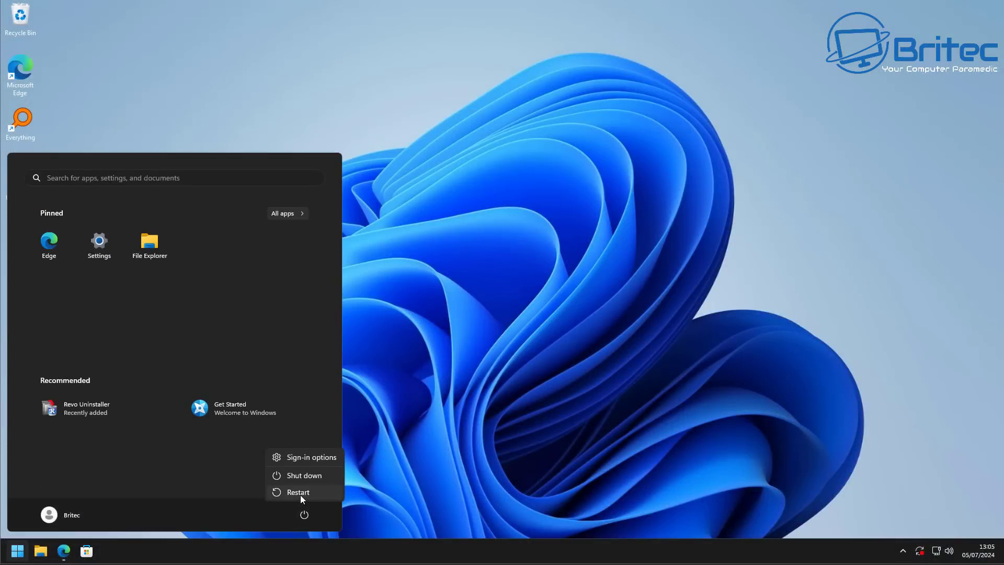
pyautogui.click(298, 493)
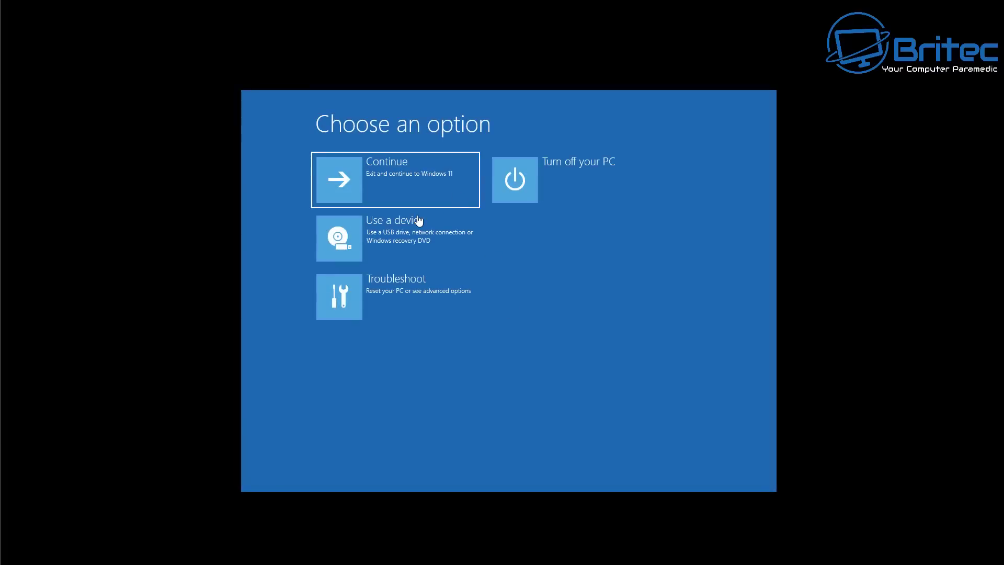
# Boot Windows into Safe Mode without networking through the advanced start-up settings and dismiss the ms-contact-support link message.
pyautogui.click(407, 288)
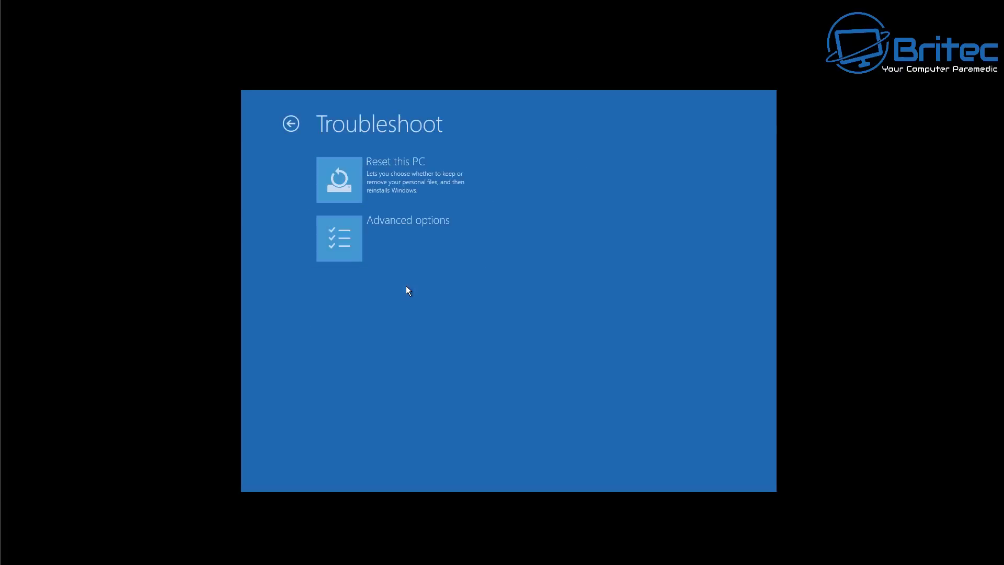
pyautogui.click(351, 203)
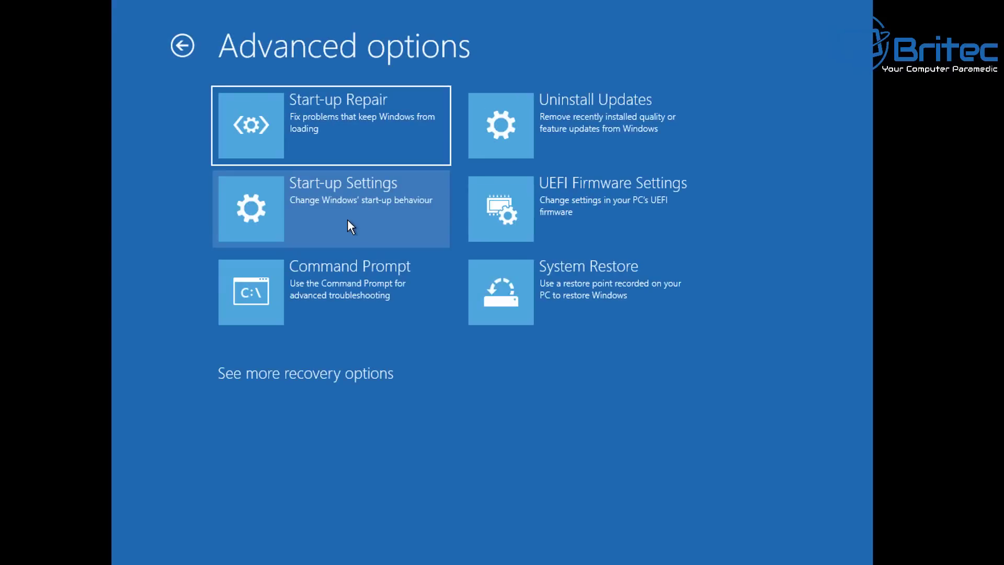
pyautogui.click(352, 187)
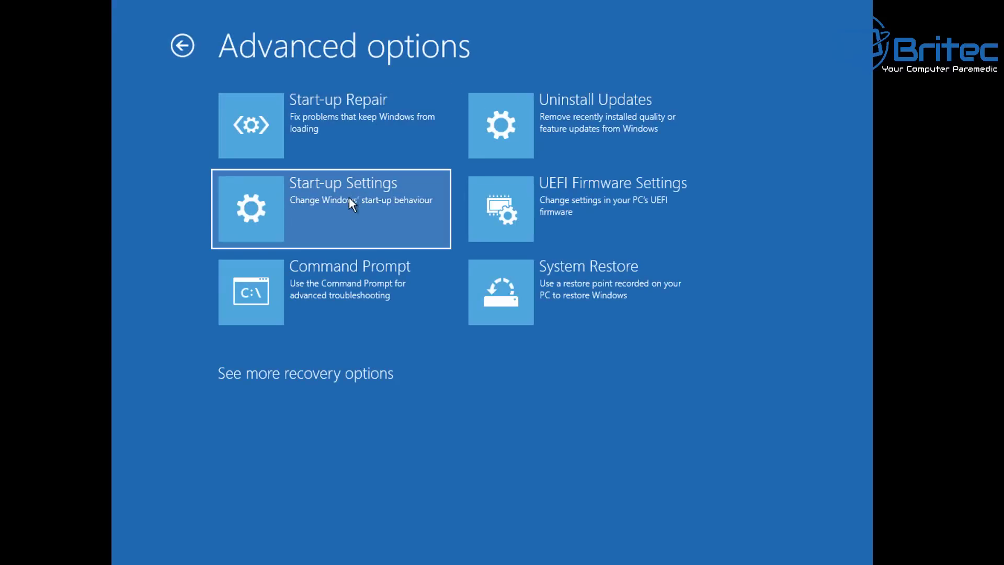
pyautogui.click(367, 211)
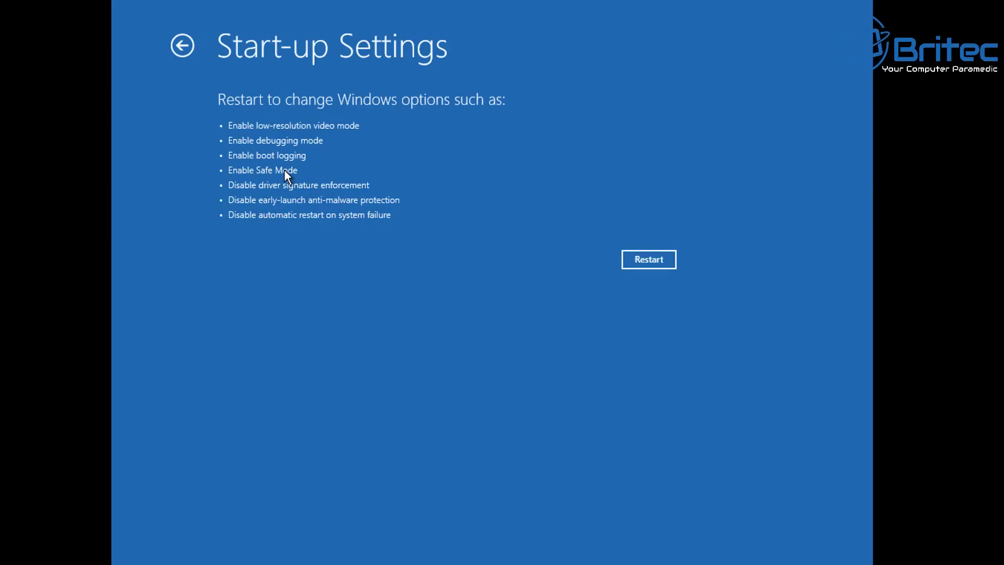
pyautogui.click(644, 259)
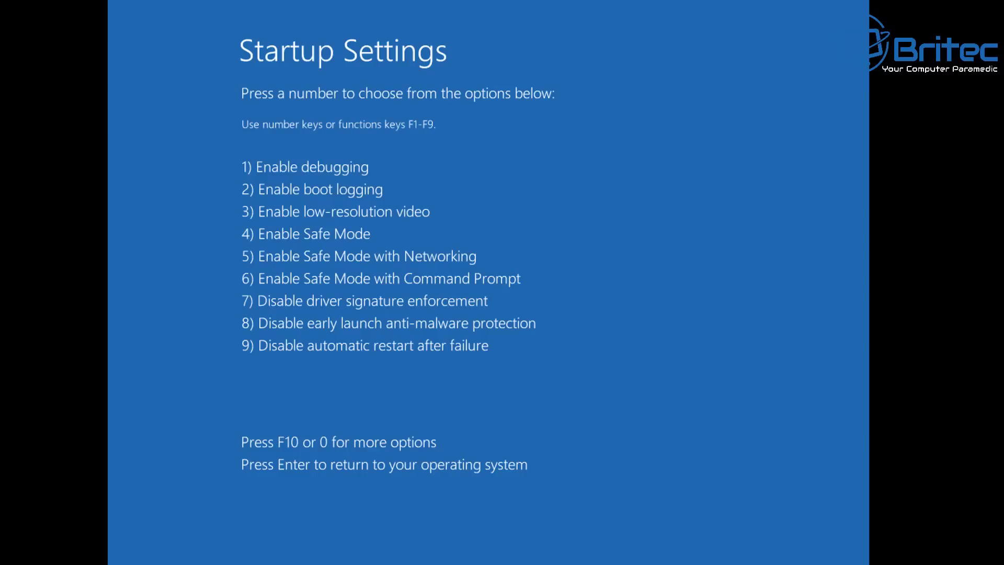
pyautogui.press('4')
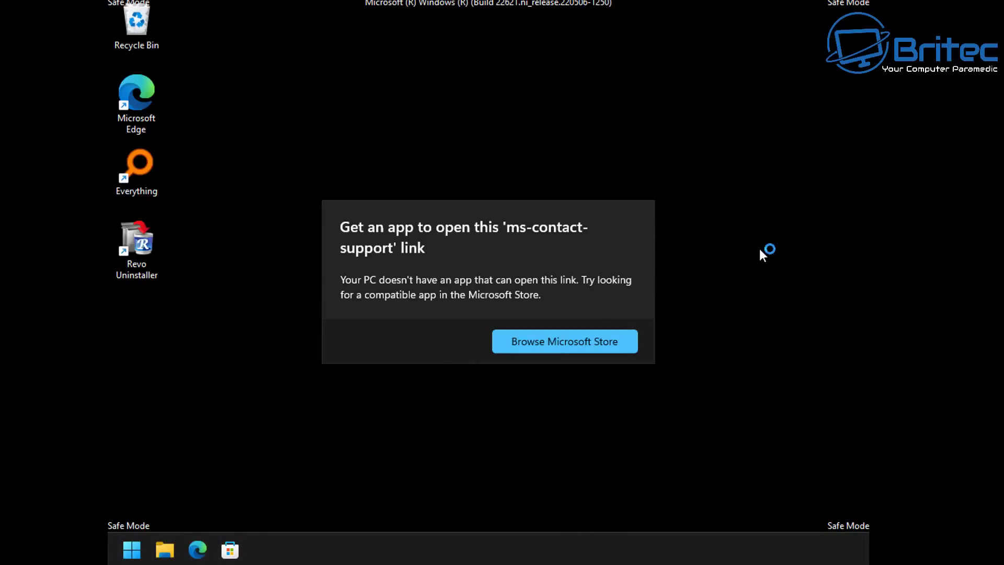
pyautogui.click(735, 269)
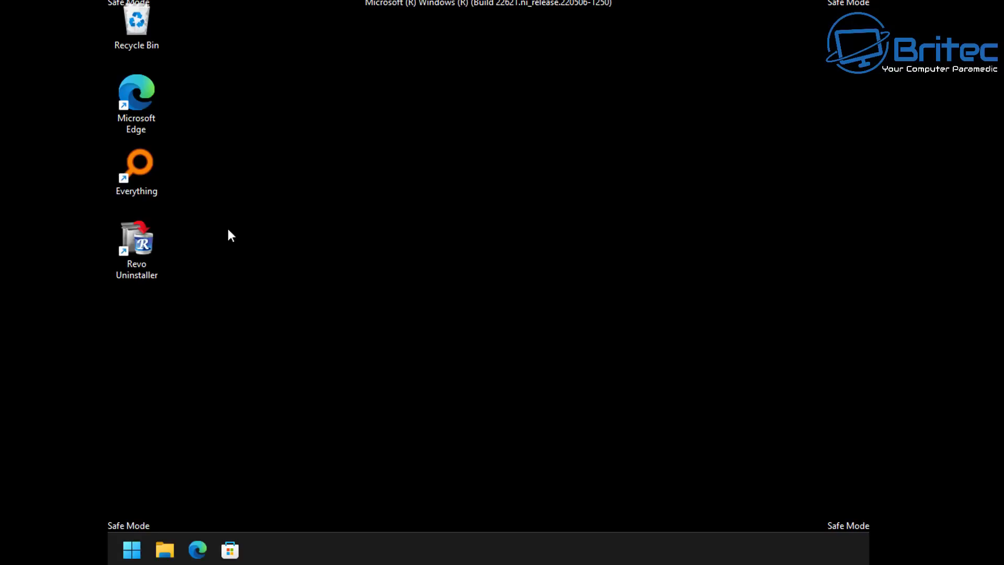
# Switch to Everything and search for kas.
pyautogui.doubleClick(135, 169)
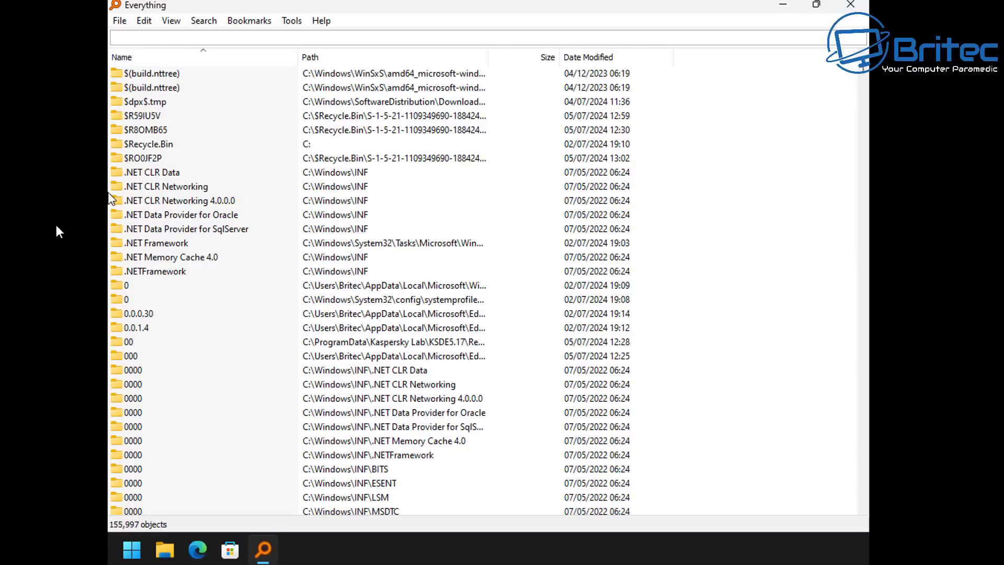
pyautogui.click(145, 36)
pyautogui.write('kas')
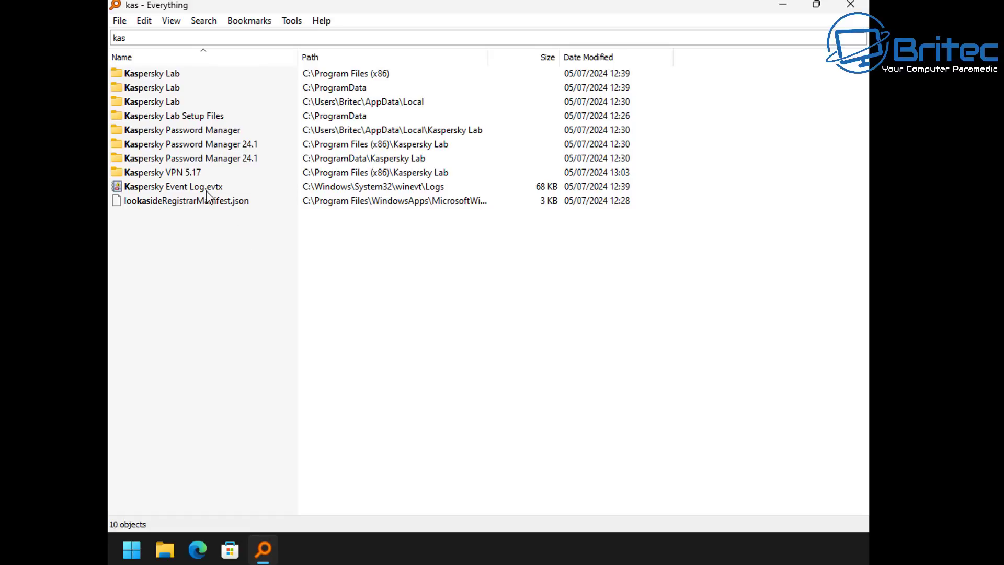
# Delete all Kaspersky folders from Kaspersky Lab through Kaspersky VPN 5.17, skipping items with denied folder or Recycle Bin access.
pyautogui.click(168, 74)
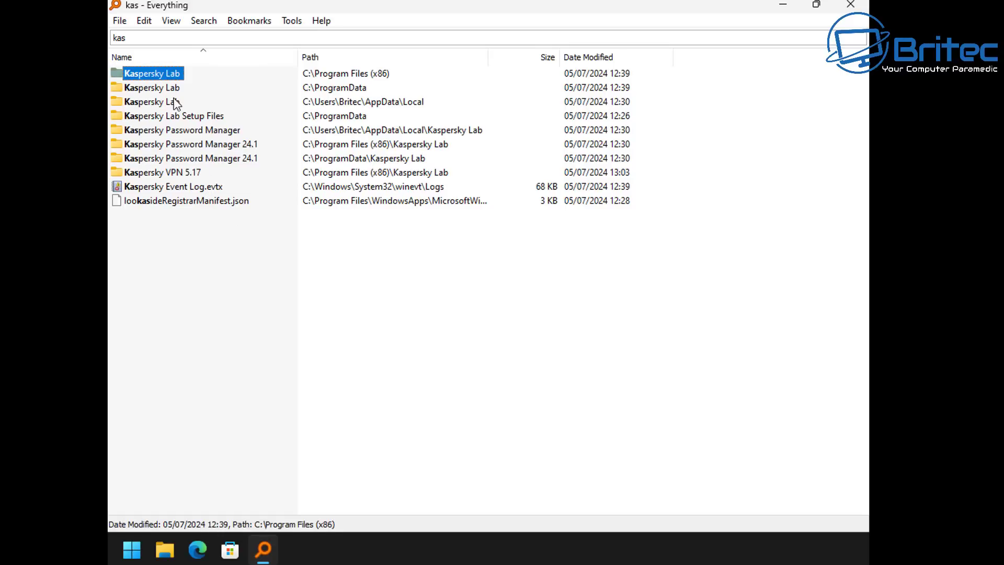
pyautogui.keyDown('shift'); pyautogui.click(175, 168); pyautogui.keyUp('shift')
pyautogui.rightClick(166, 143)
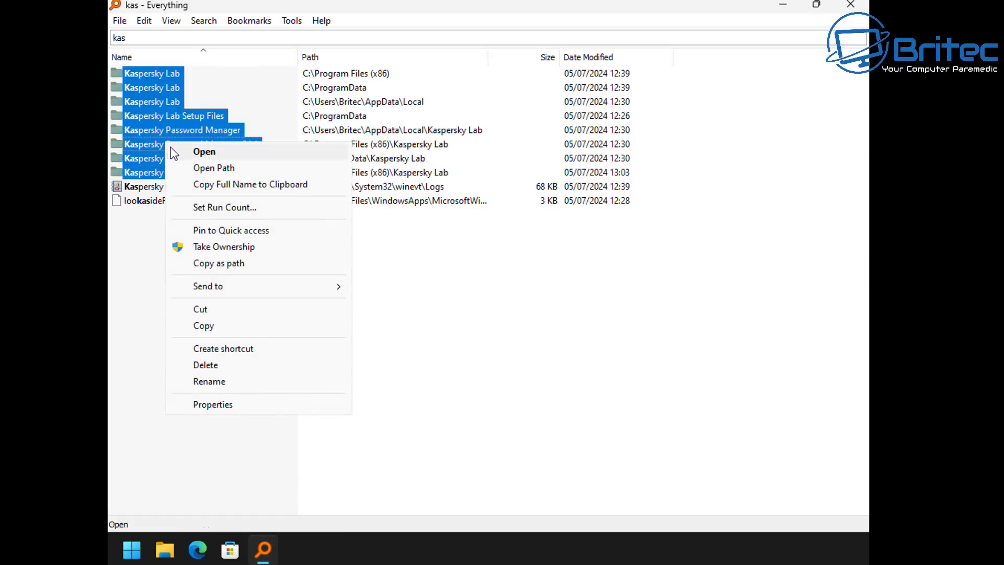
pyautogui.click(211, 364)
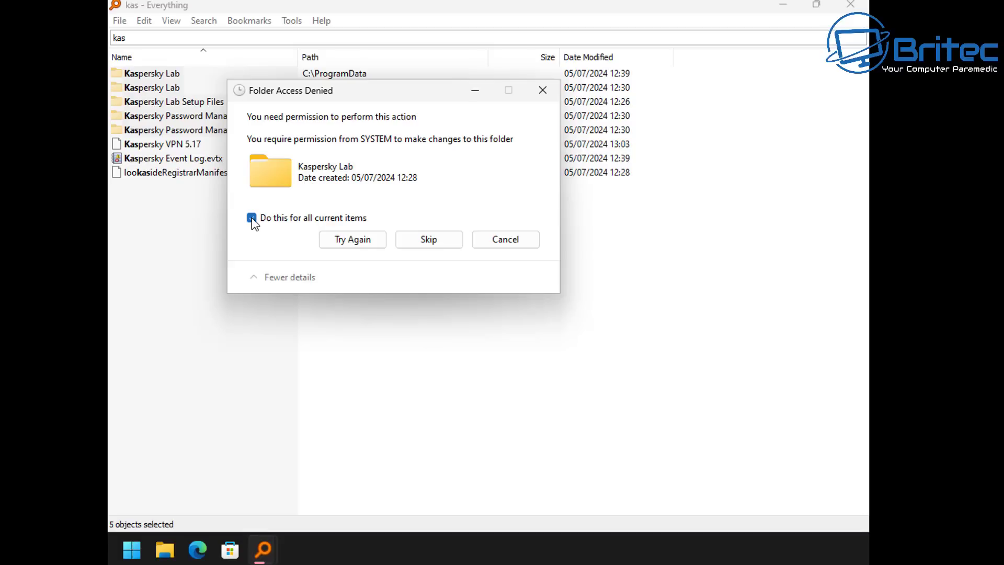
pyautogui.click(430, 250)
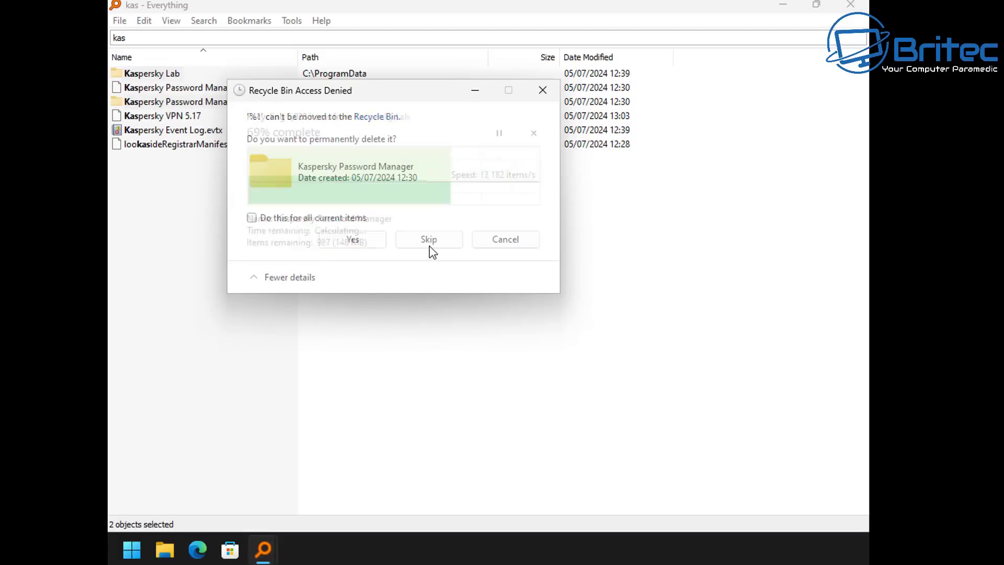
pyautogui.click(430, 241)
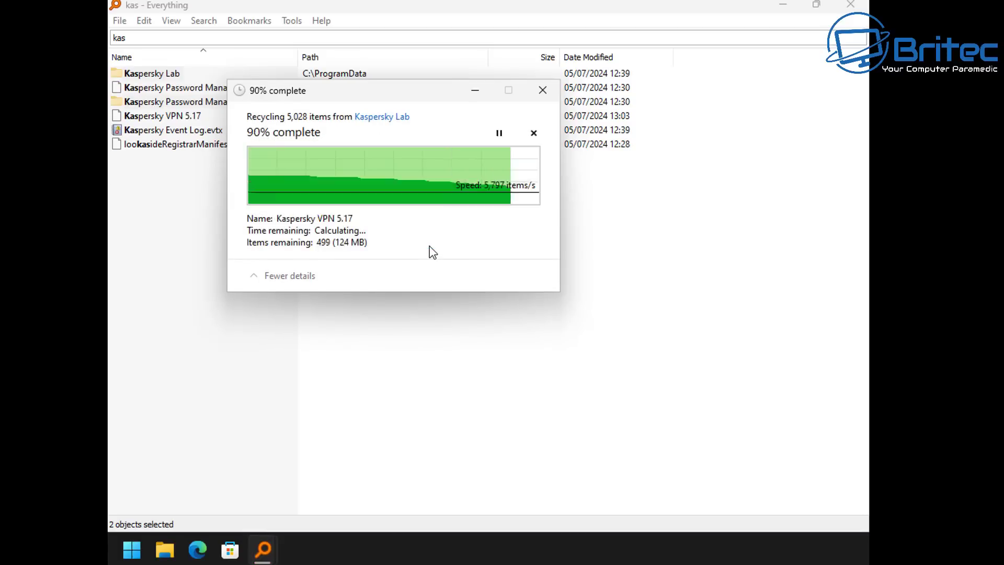
pyautogui.click(430, 241)
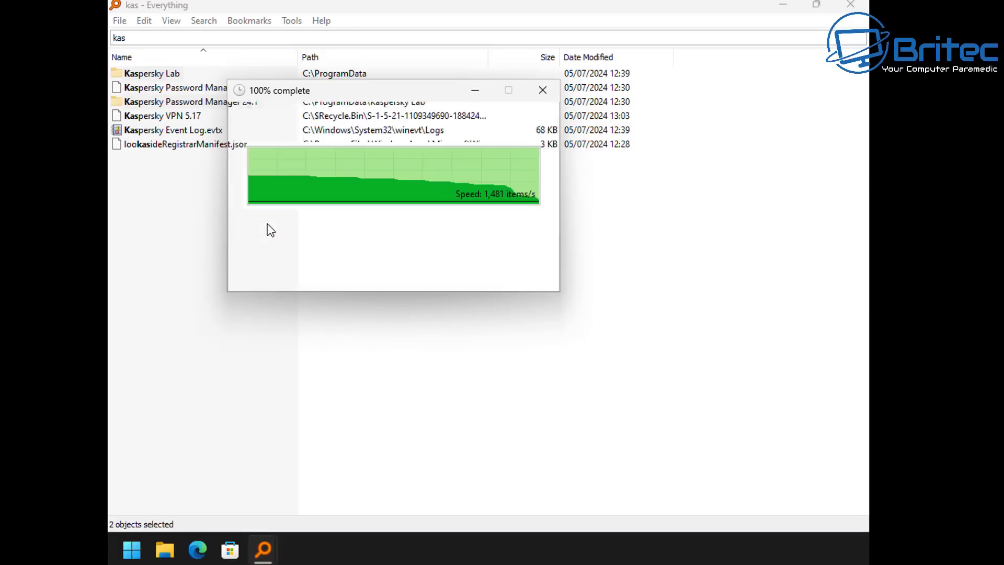
pyautogui.click(205, 225)
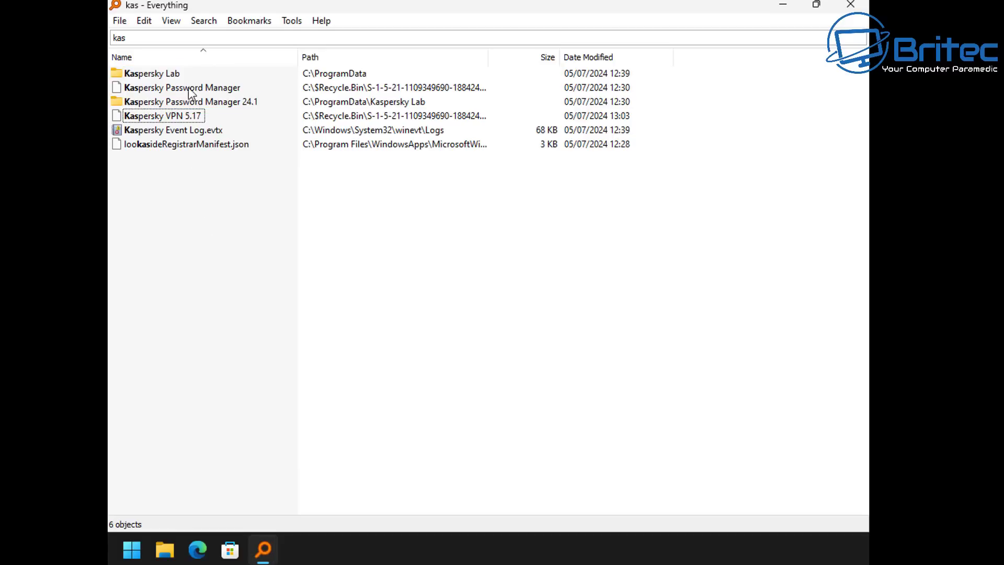
# Take ownership of the remaining Kaspersky Lab folder in C:\ProgramData and delete it.
pyautogui.rightClick(161, 74)
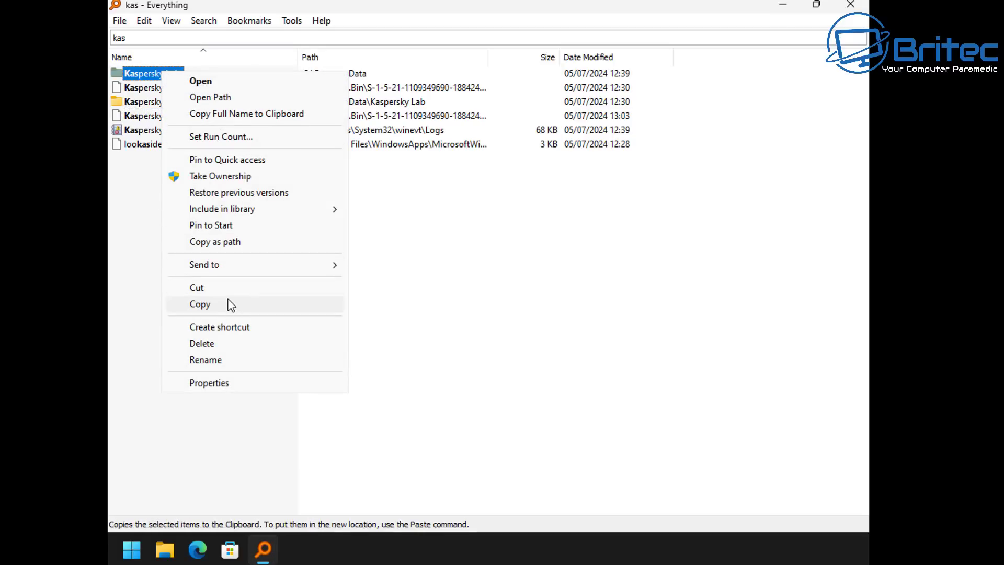
pyautogui.click(236, 180)
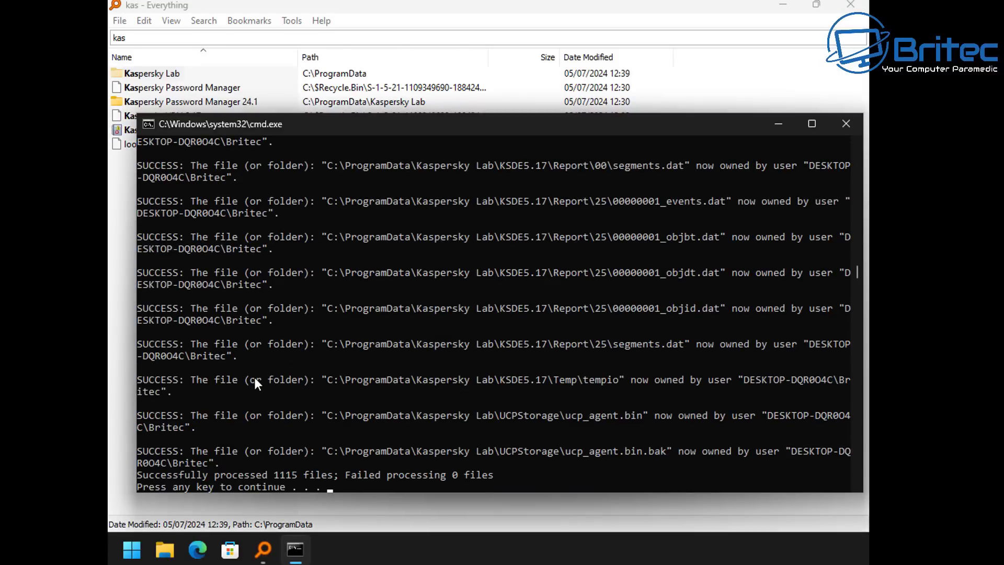
pyautogui.press('Return')
pyautogui.rightClick(176, 73)
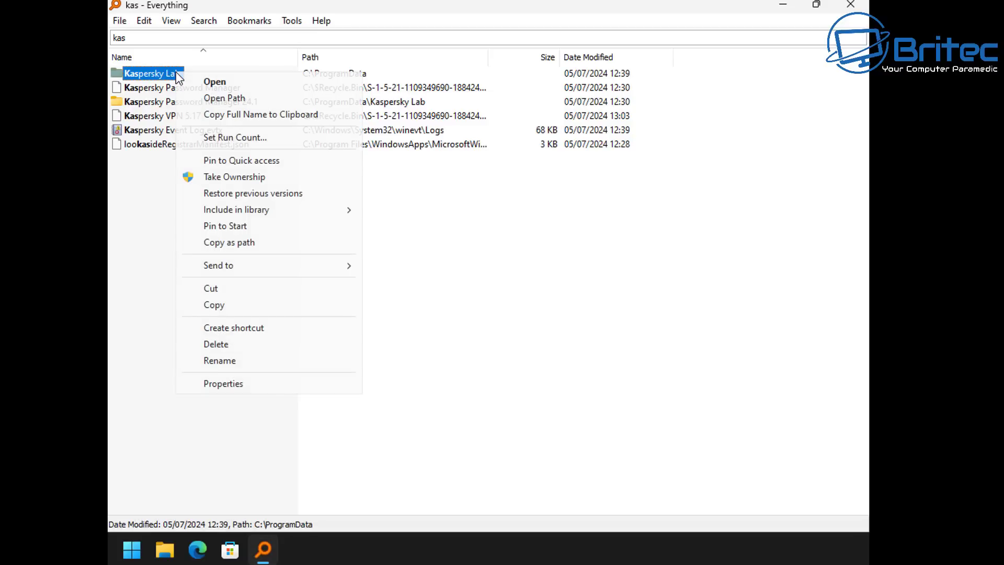
pyautogui.click(240, 344)
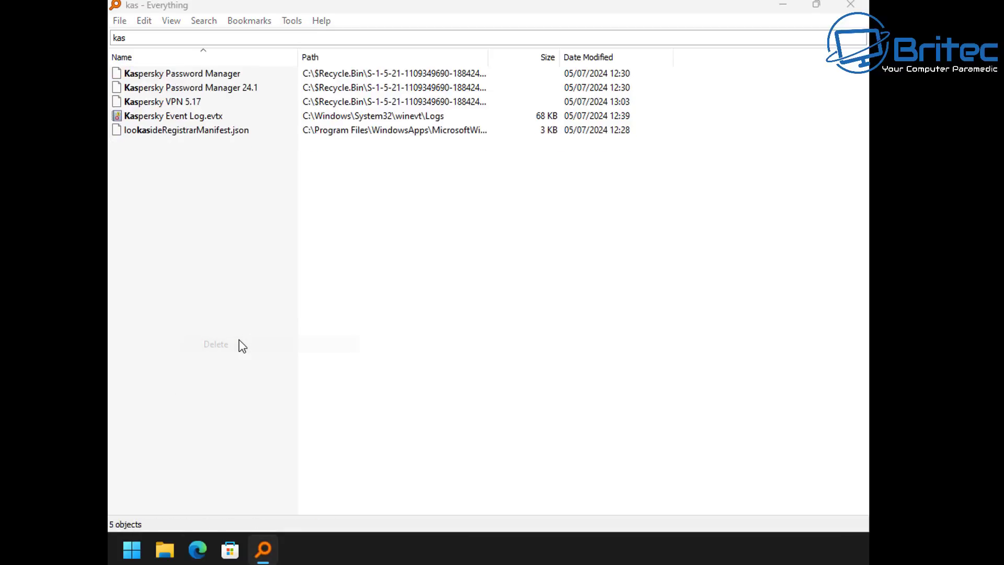
# Delete the Kaspersky Password Manager, Kaspersky Password Manager 24.1 and Kaspersky VPN 5.17 entries located in the Recycle Bin.
pyautogui.click(199, 77)
pyautogui.rightClick(215, 79)
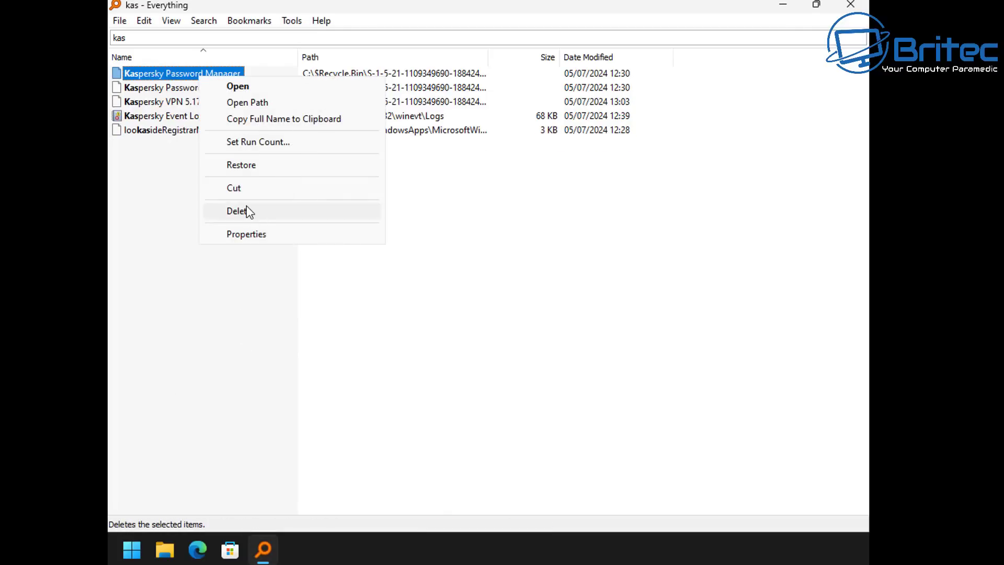
pyautogui.click(246, 206)
pyautogui.rightClick(233, 74)
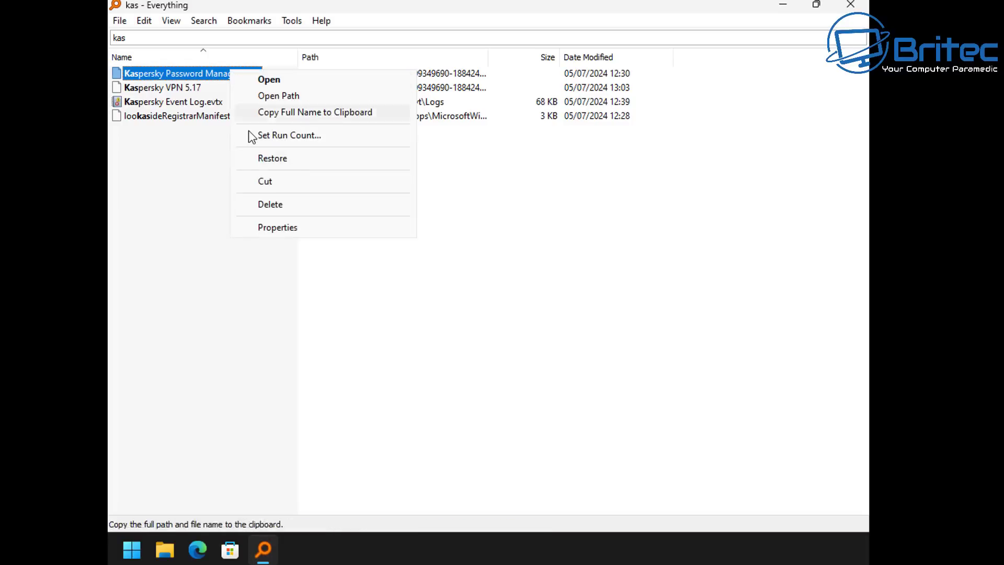
pyautogui.click(270, 206)
pyautogui.click(193, 75)
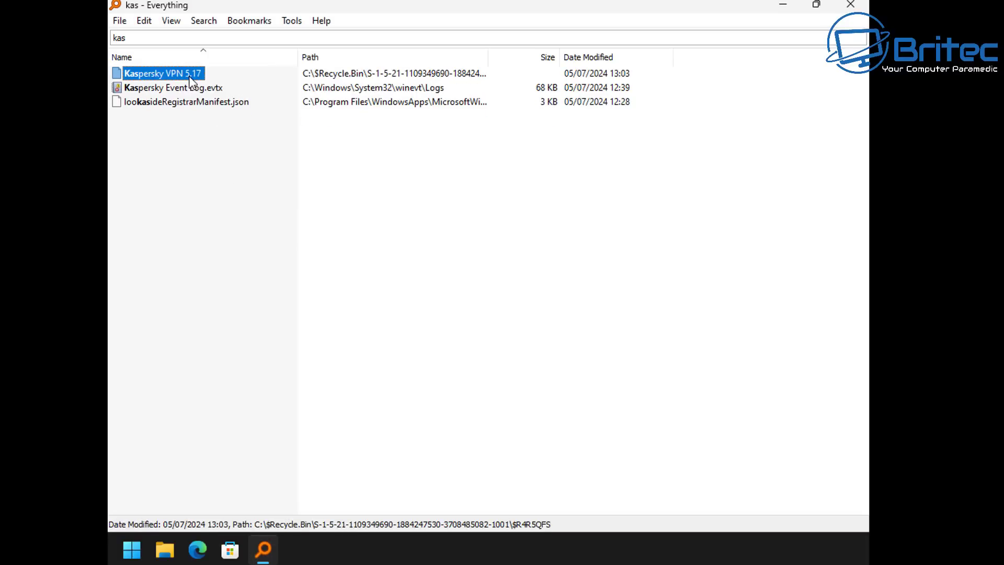
pyautogui.rightClick(189, 77)
pyautogui.click(233, 212)
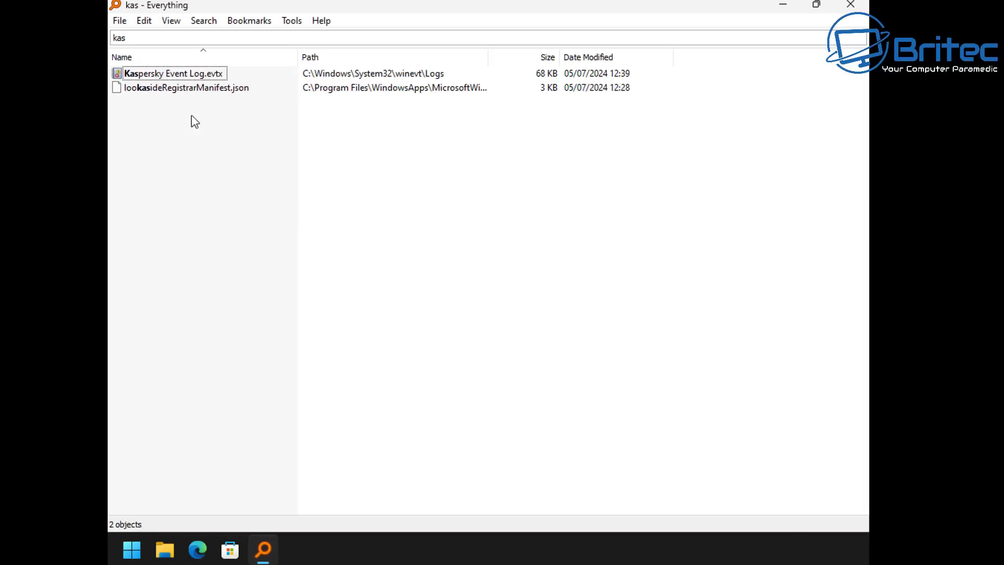
# Try to delete lookasideRegistrarManifest.json from the search results.
pyautogui.click(187, 90)
pyautogui.rightClick(187, 89)
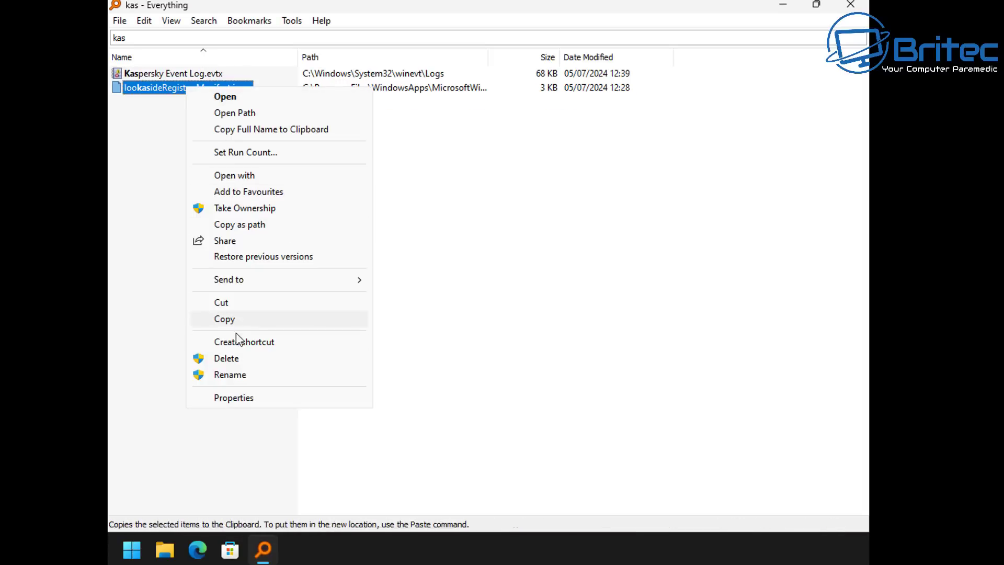
pyautogui.click(225, 358)
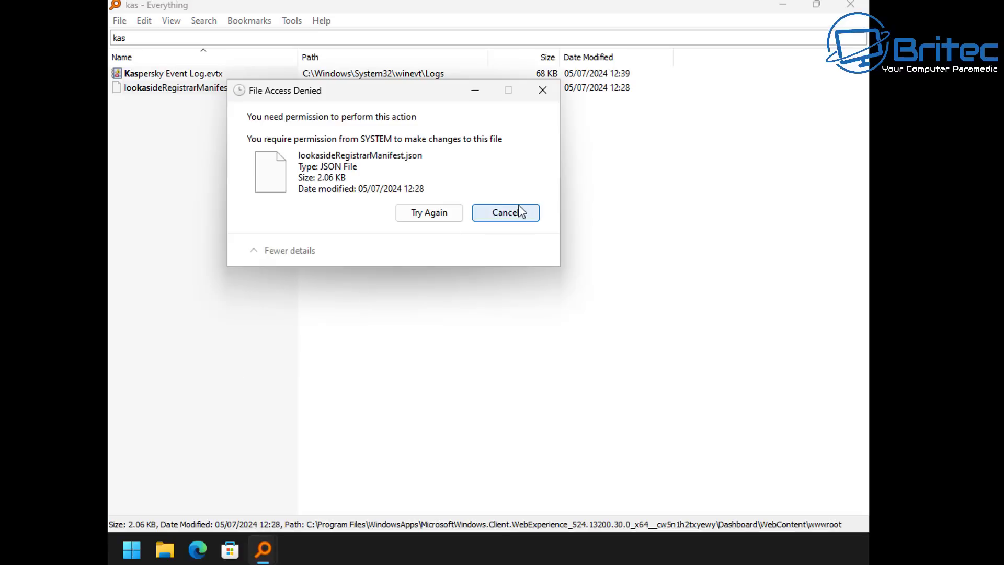
pyautogui.click(505, 212)
# Take ownership of lookasideRegistrarManifest.json in the WindowsApps folder and delete the file.
pyautogui.rightClick(234, 89)
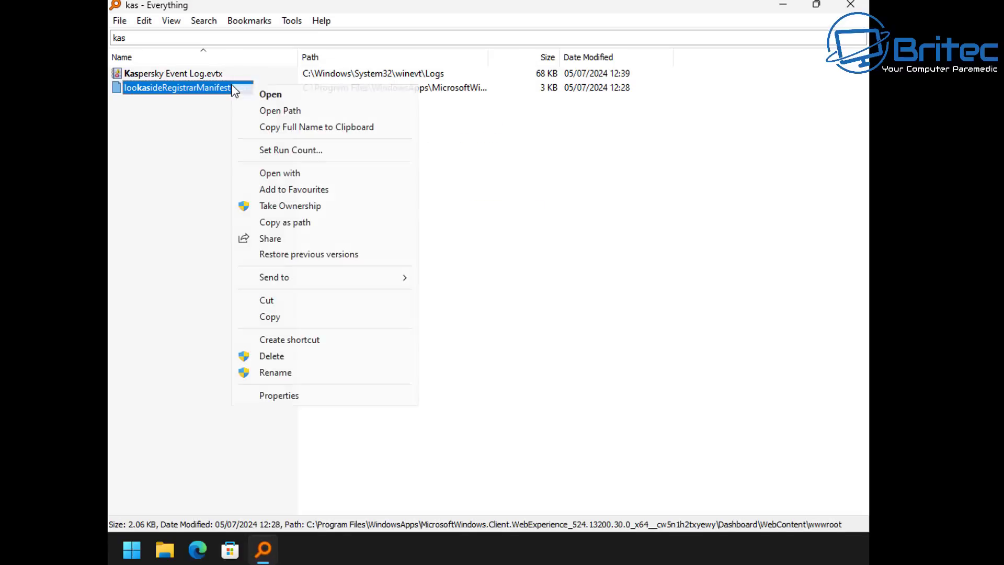
pyautogui.click(281, 208)
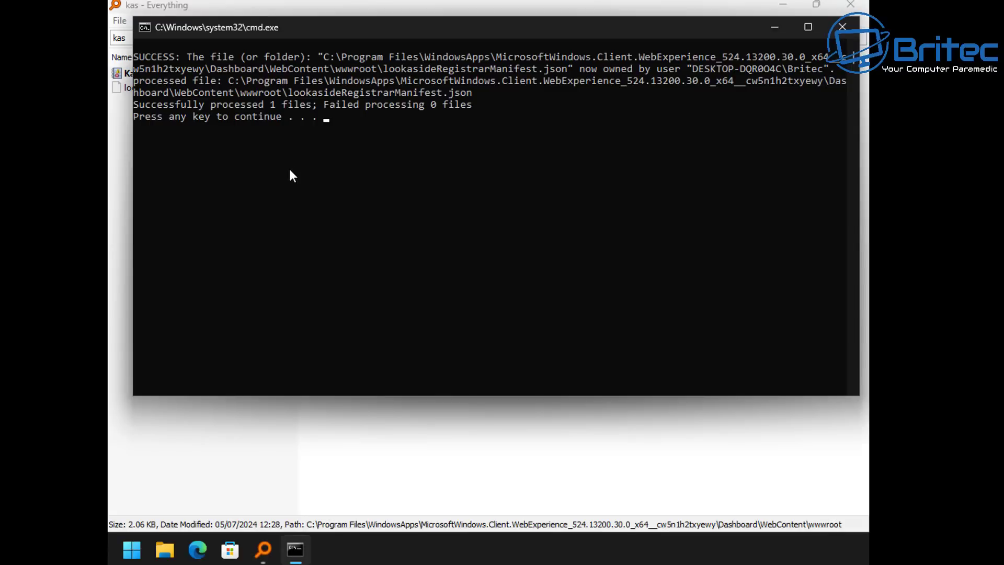
pyautogui.click(291, 164)
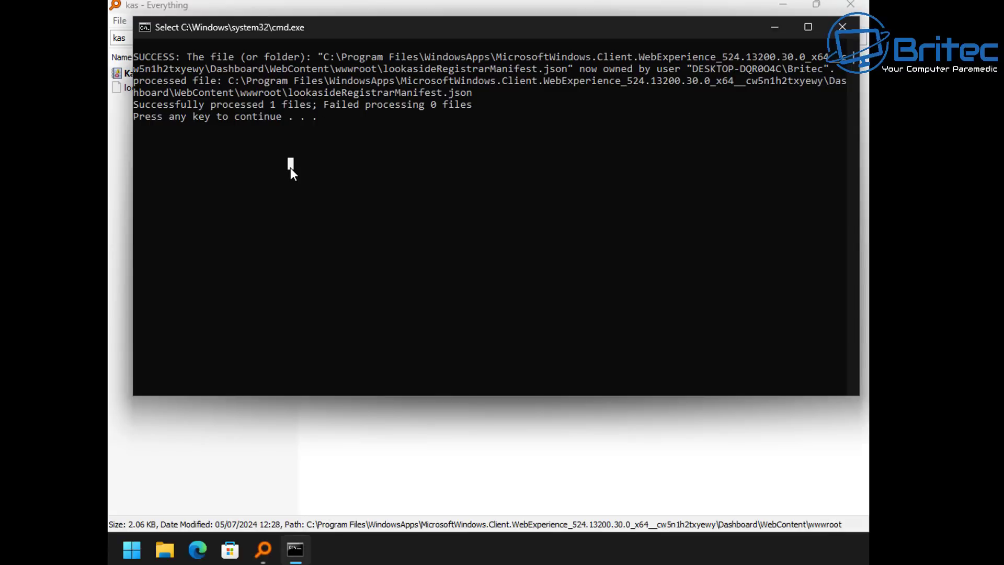
pyautogui.press('Escape')
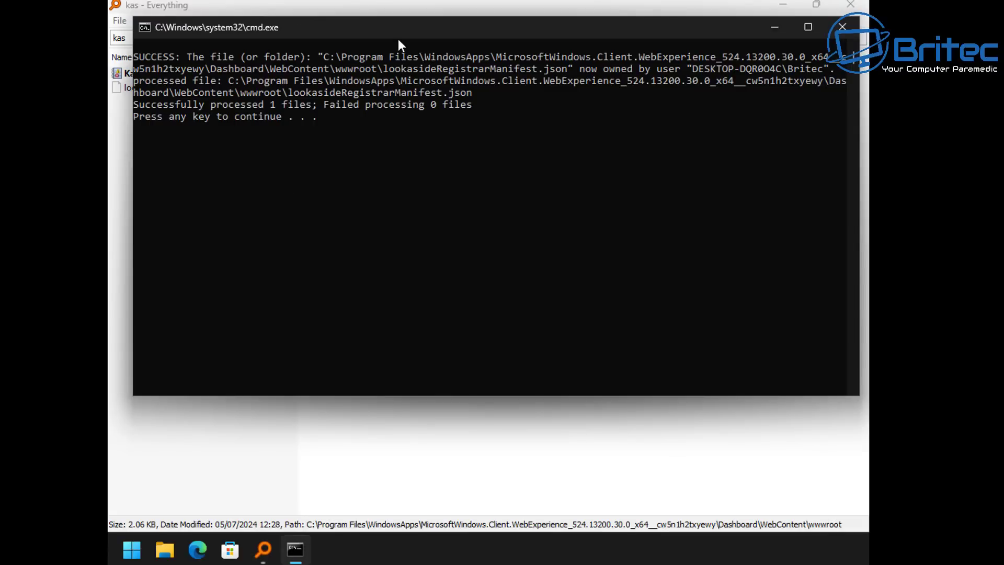
pyautogui.press('Return')
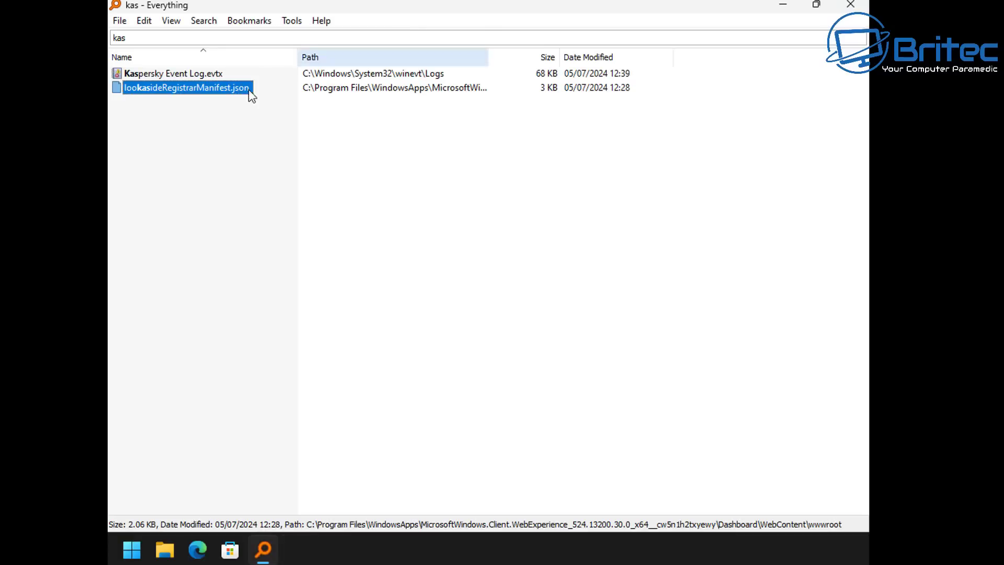
pyautogui.rightClick(202, 88)
pyautogui.click(253, 360)
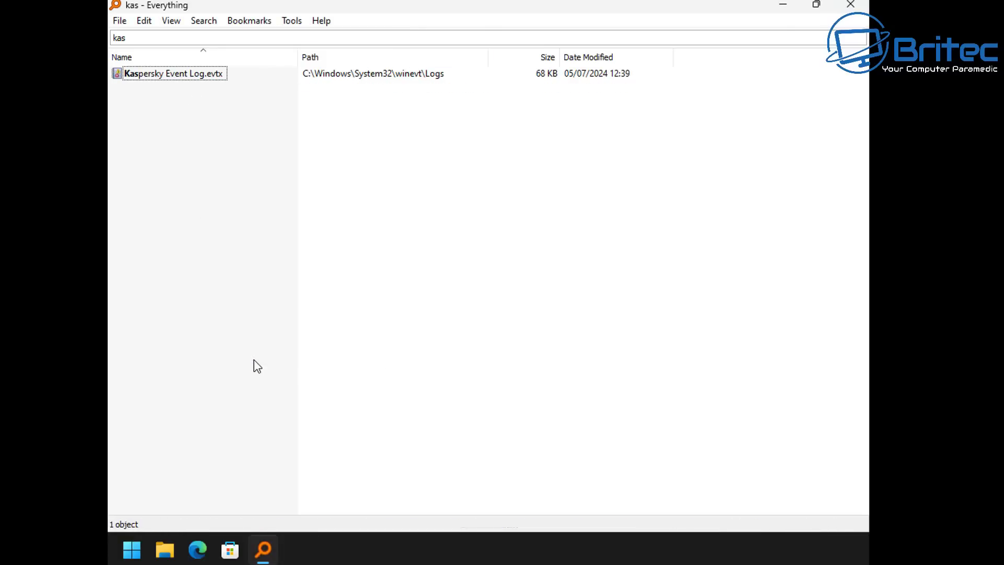
# Select the remaining Kaspersky Event Log.evtx result and close Everything.
pyautogui.click(197, 57)
pyautogui.click(197, 73)
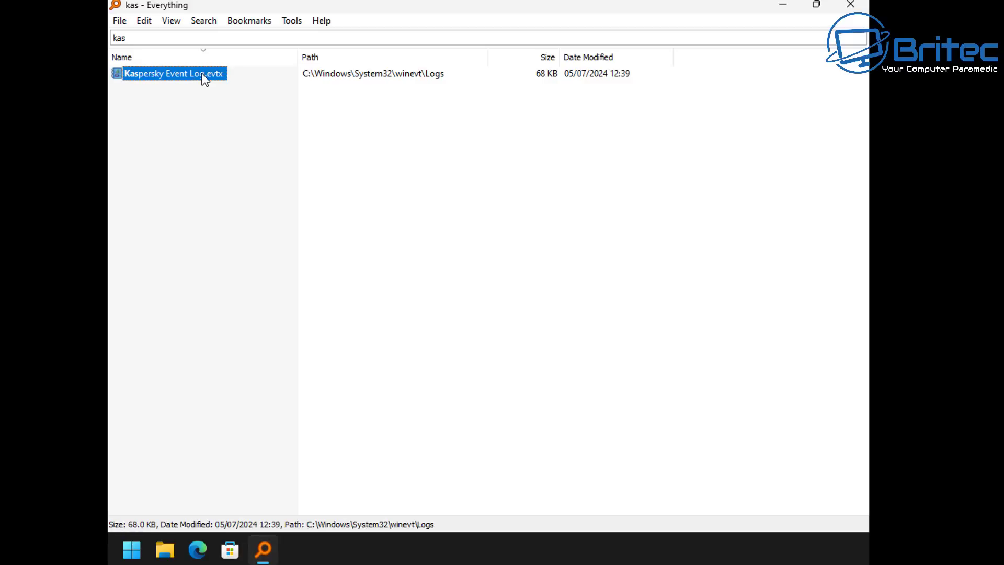
pyautogui.click(850, 5)
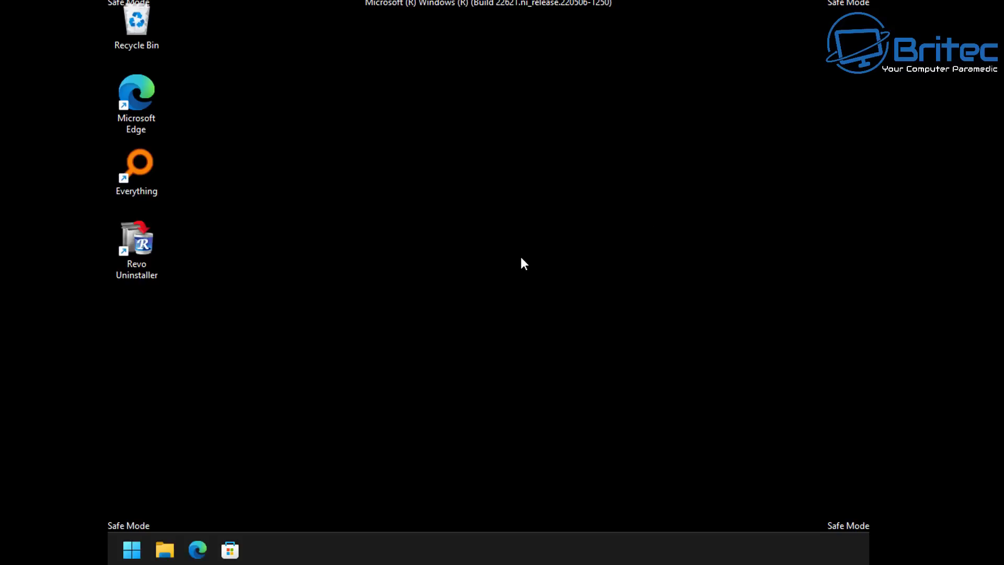
# Check the full list of installed apps for leftover Kaspersky entries.
pyautogui.click(135, 550)
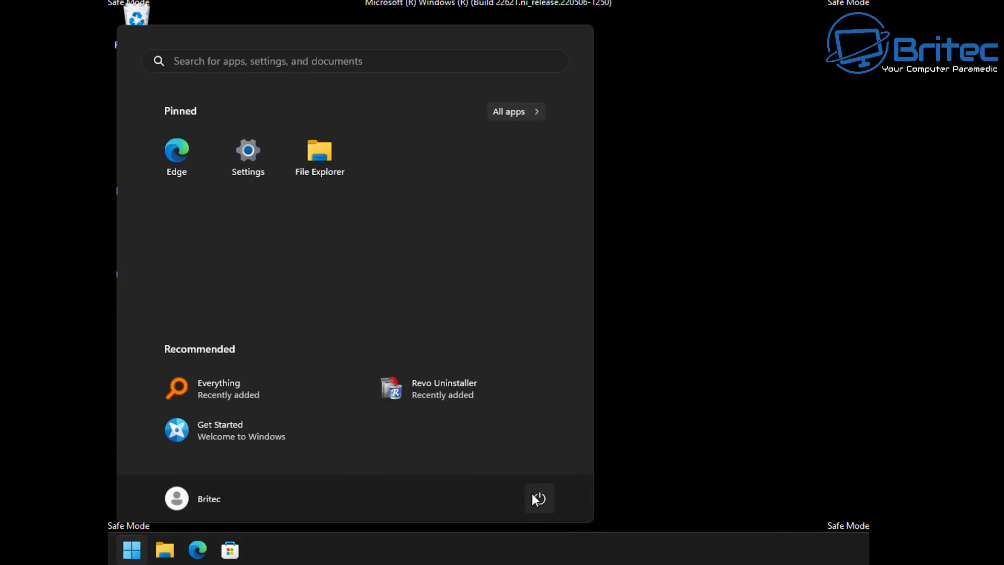
pyautogui.click(518, 113)
pyautogui.scroll(-2, 330, 370)
pyautogui.scroll(-3, 330, 371)
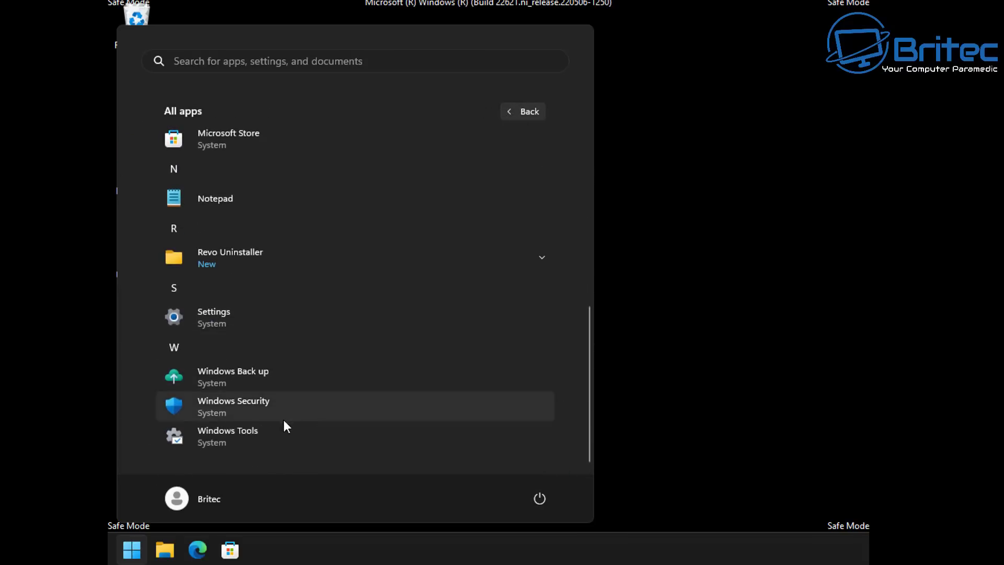
pyautogui.click(517, 113)
pyautogui.click(739, 205)
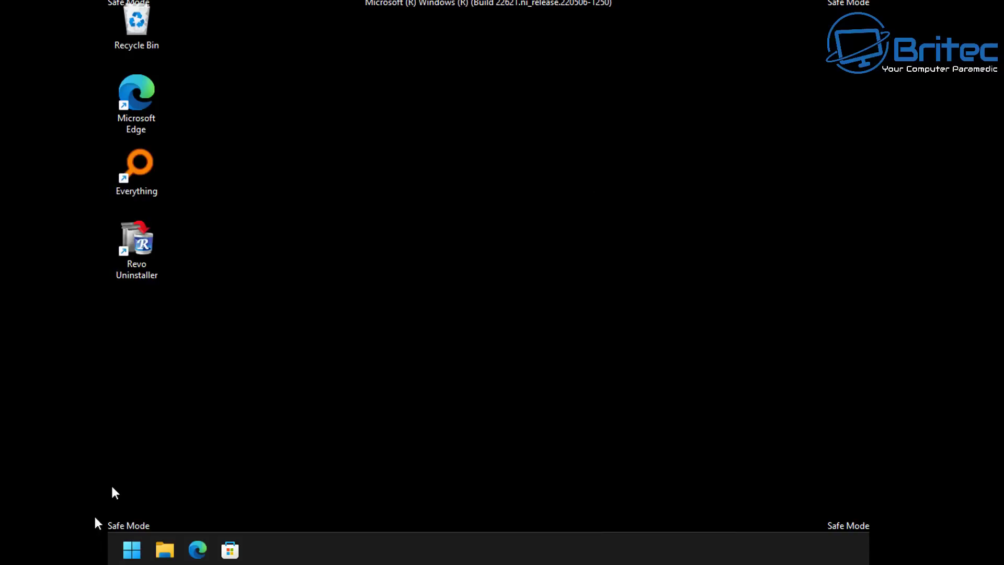
# Restart the computer to leave Safe Mode.
pyautogui.click(144, 548)
pyautogui.click(547, 500)
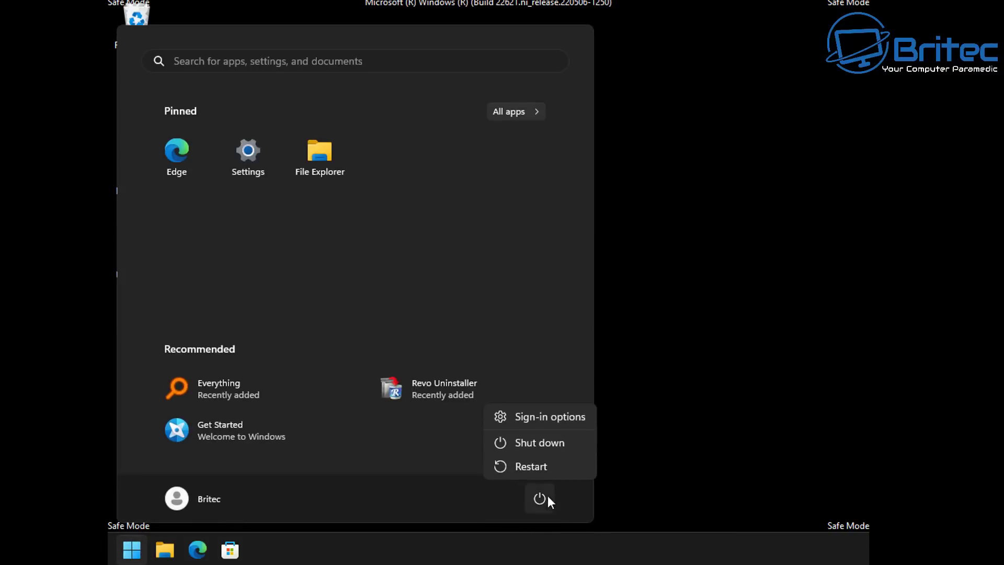
pyautogui.click(544, 465)
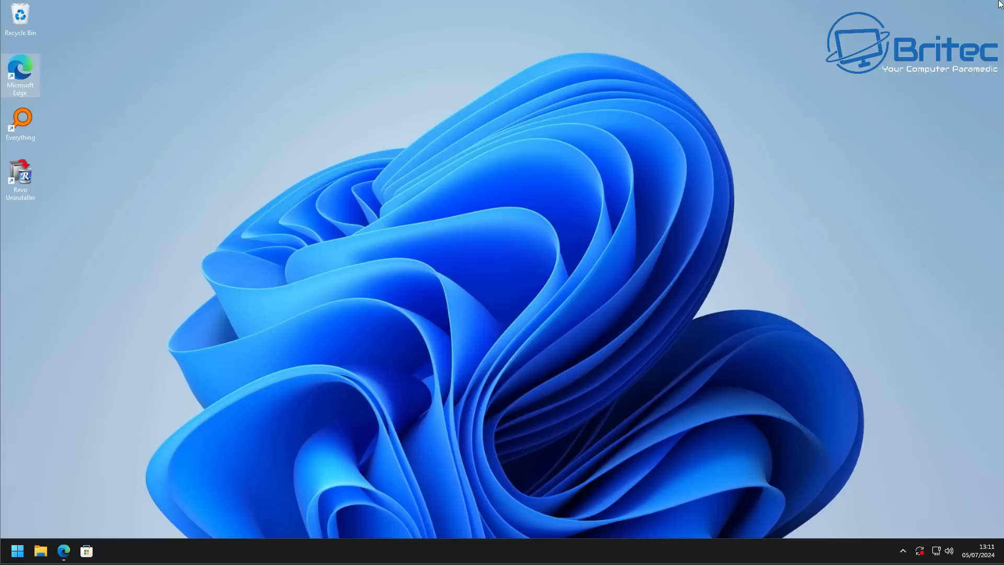
# Switch to Edge, download Bitdefender Antivirus Free for Windows and run the bitdefender_avfree.exe installer.
pyautogui.click(64, 553)
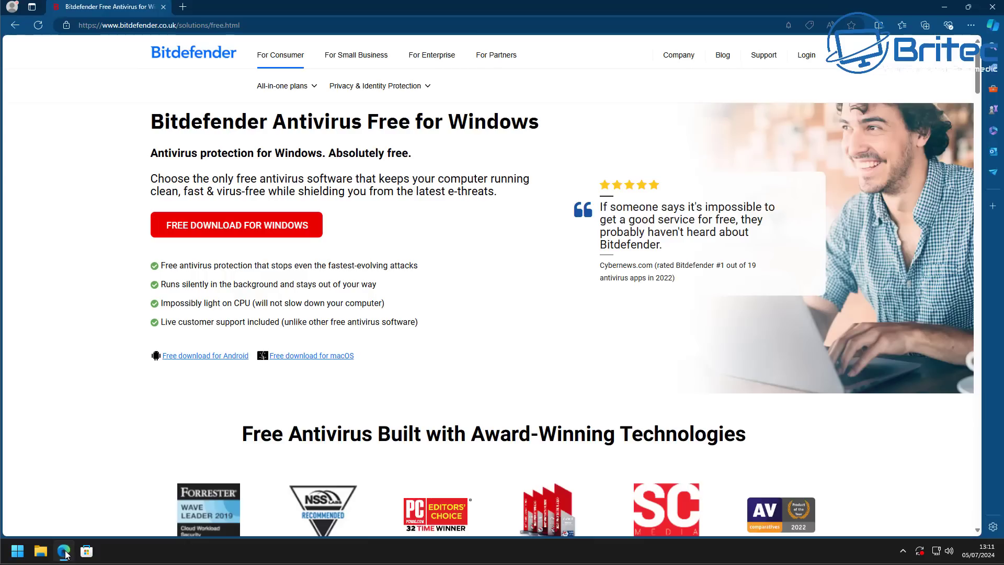
pyautogui.click(259, 233)
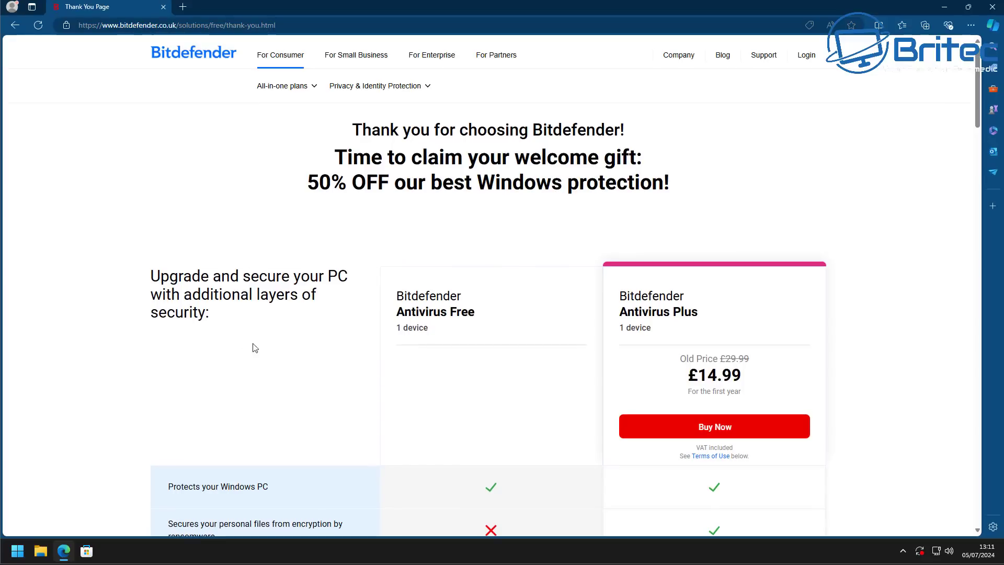
pyautogui.scroll(-5, 476, 330)
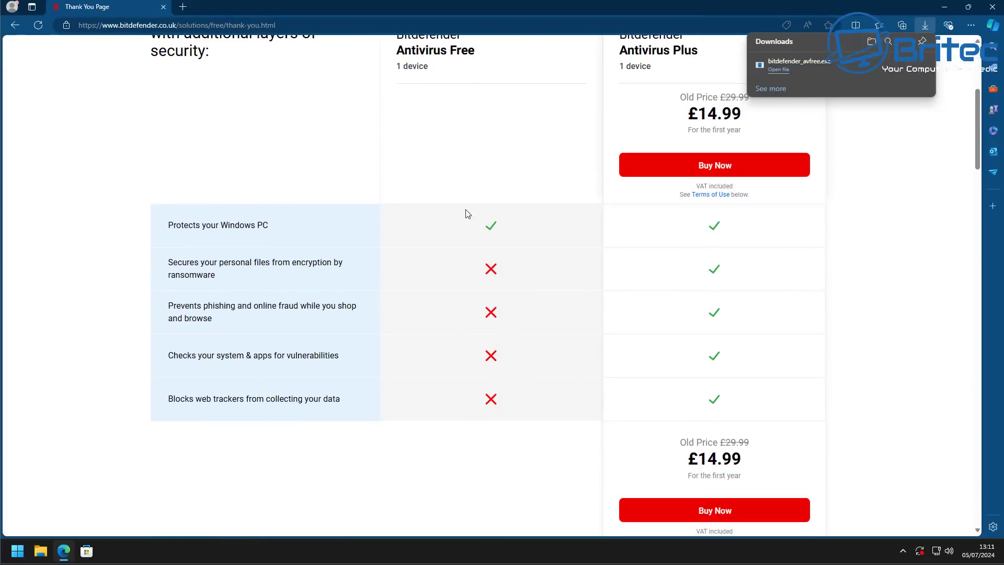
pyautogui.click(812, 73)
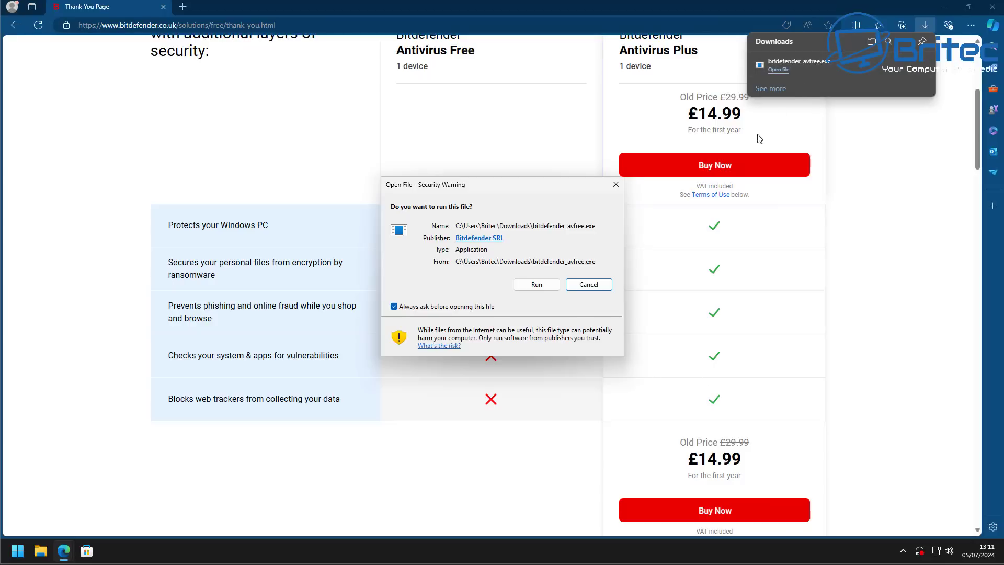
pyautogui.click(945, 11)
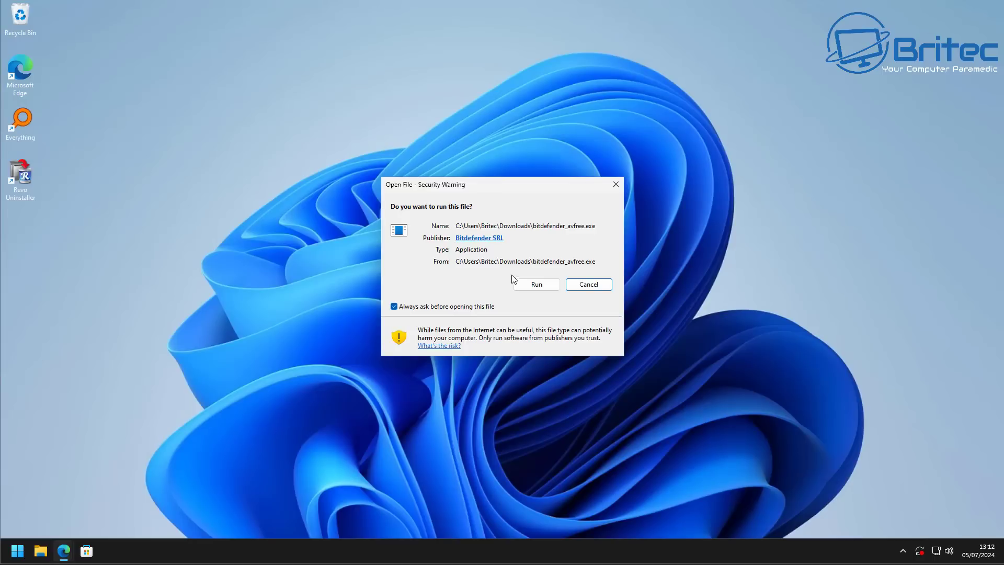
pyautogui.click(538, 283)
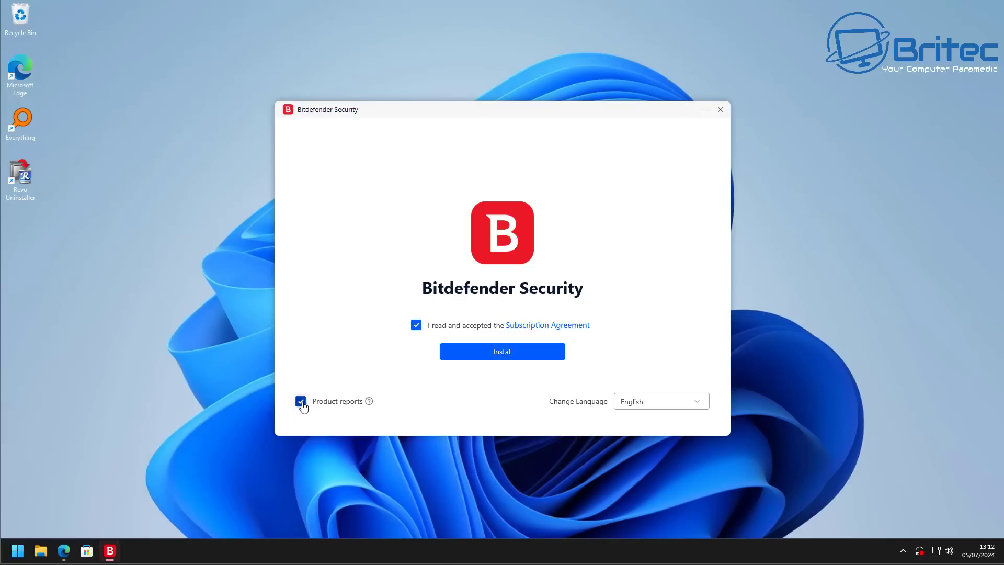
# Install Bitdefender Security with product reports disabled and skip the device assessment.
pyautogui.click(302, 402)
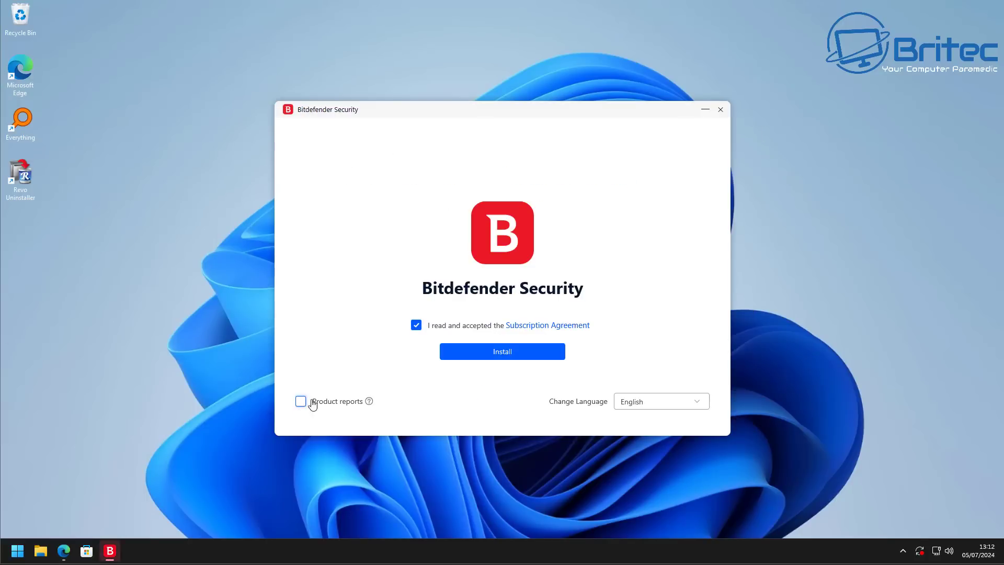
pyautogui.click(517, 361)
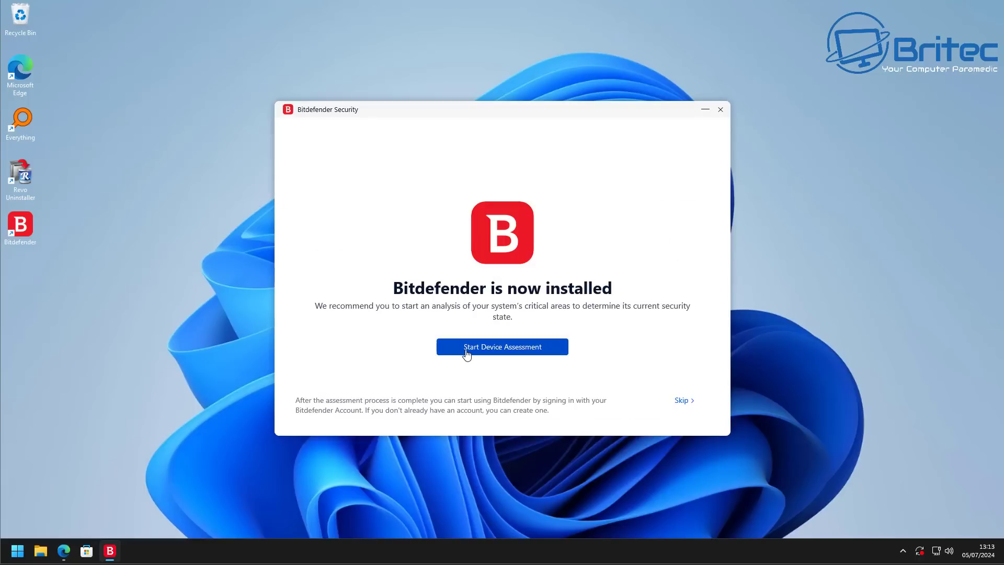
pyautogui.click(682, 401)
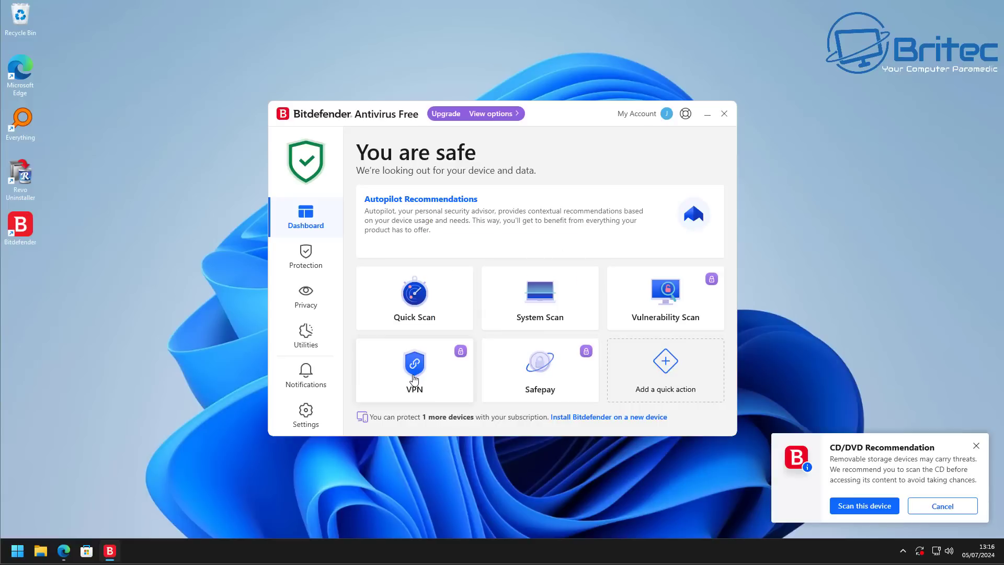
# Dismiss the CD/DVD recommendation and enable dark mode in Bitdefender's general settings.
pyautogui.click(975, 448)
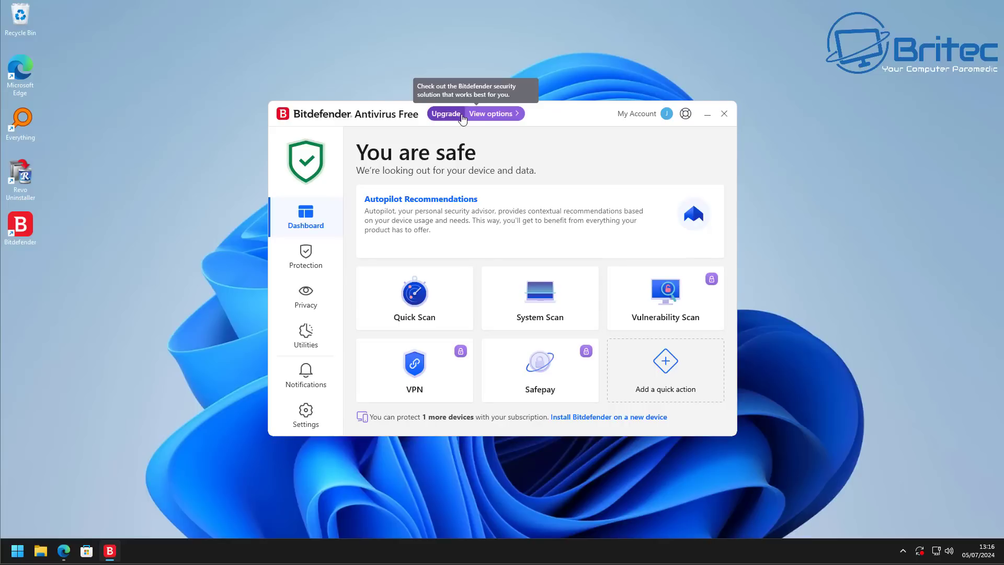
pyautogui.click(316, 421)
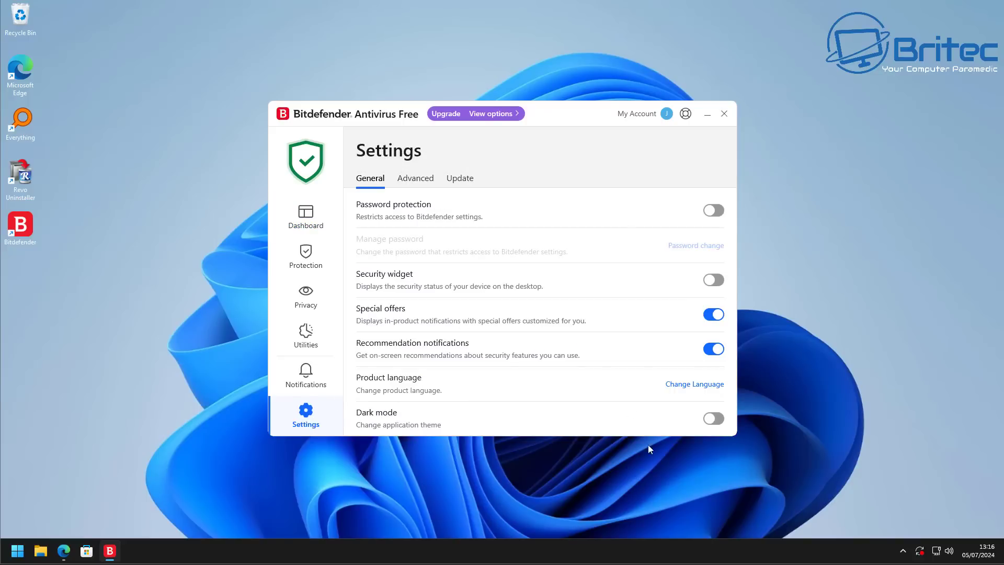
pyautogui.click(714, 418)
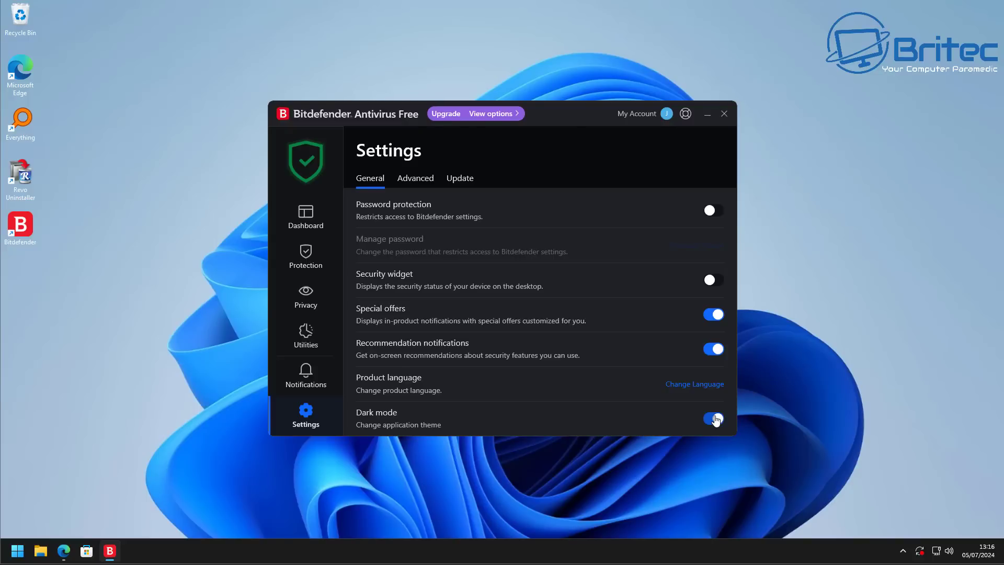
# Review Bitdefender's utilities, privacy features and dashboard, and close its window.
pyautogui.click(304, 343)
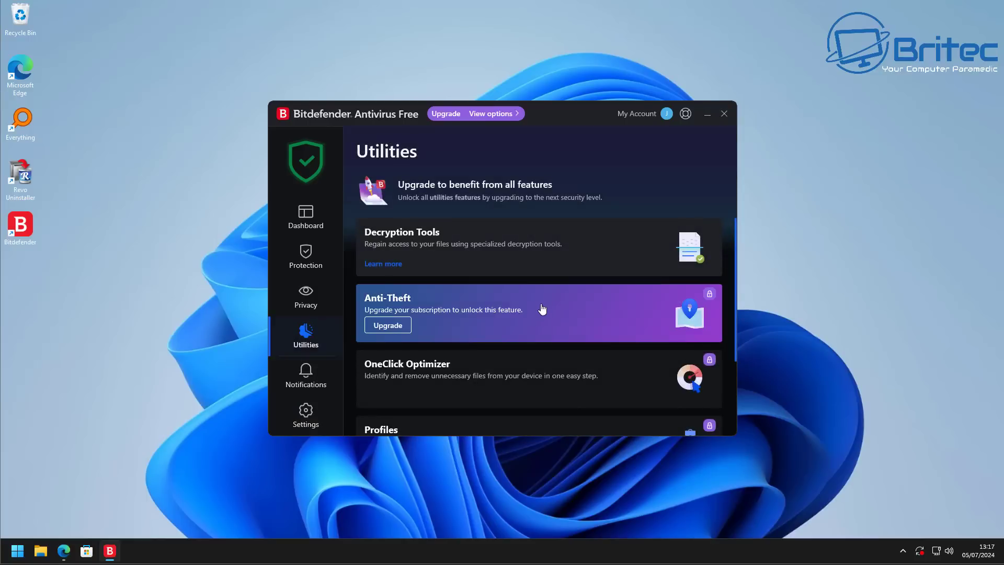
pyautogui.scroll(-2, 539, 316)
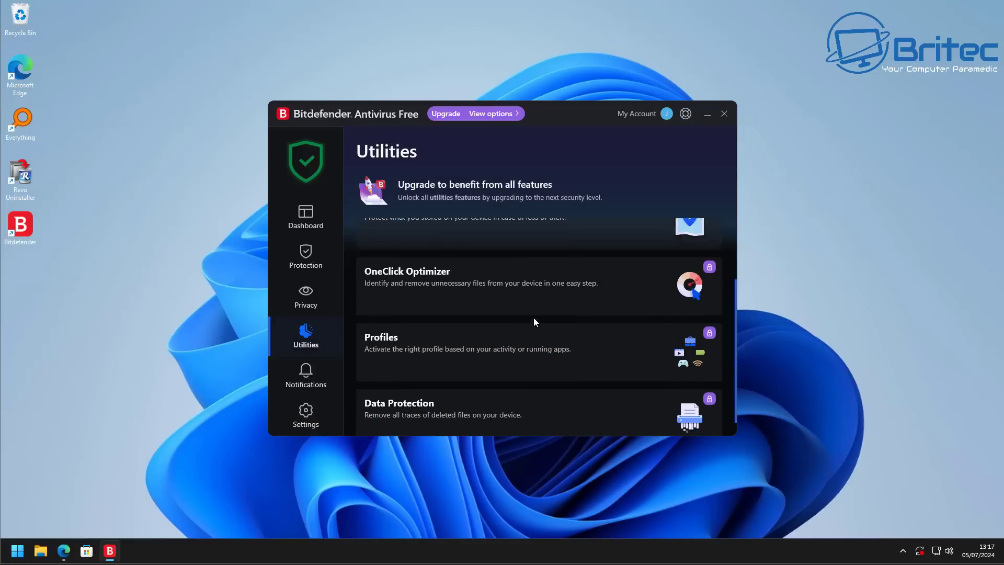
pyautogui.click(308, 303)
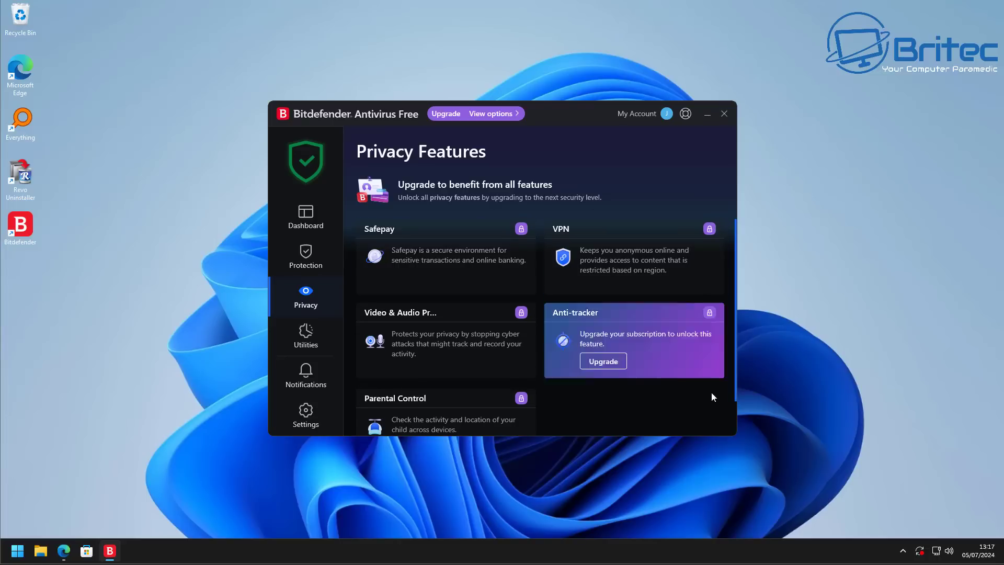
pyautogui.click(307, 222)
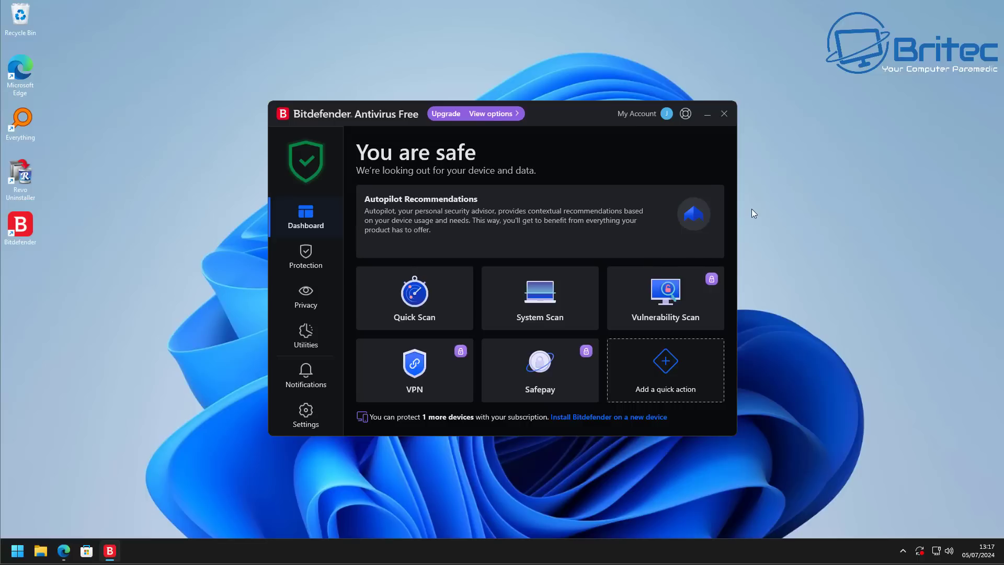
pyautogui.click(725, 115)
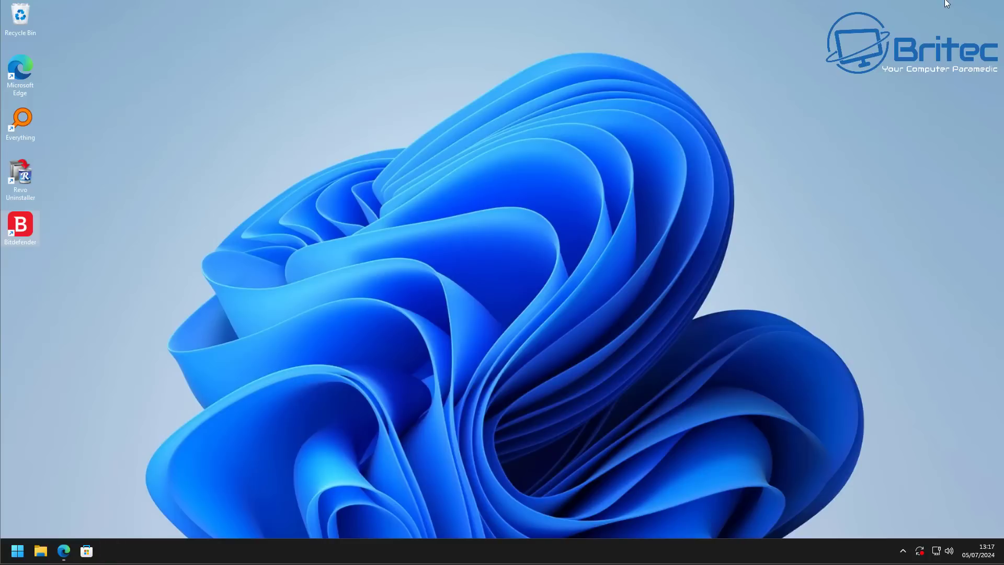